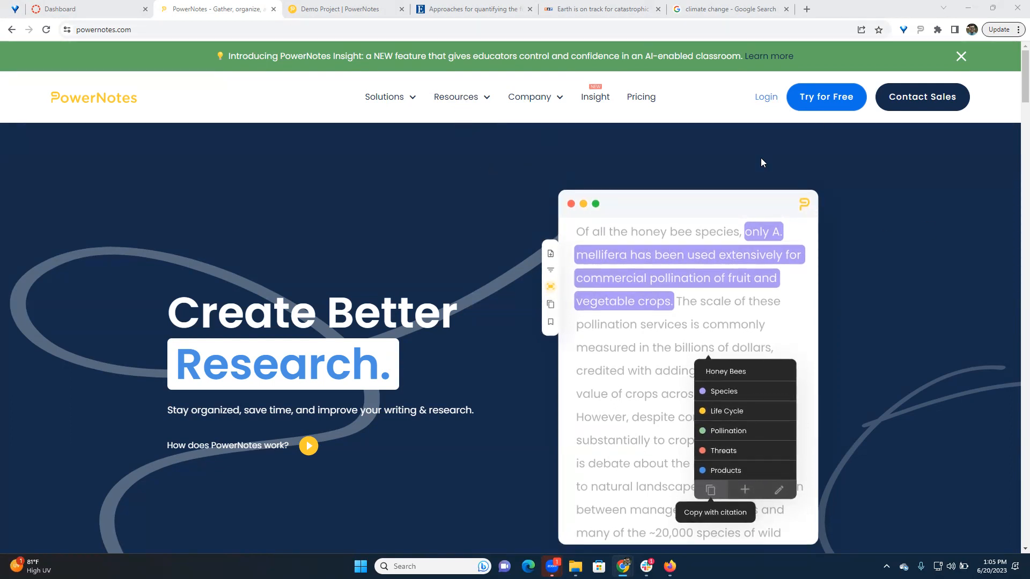
- View the PowerNotes website's resource options, and go from Demo Project to the list of all projects
{"action": "left_click", "coordinate": [456, 98]}
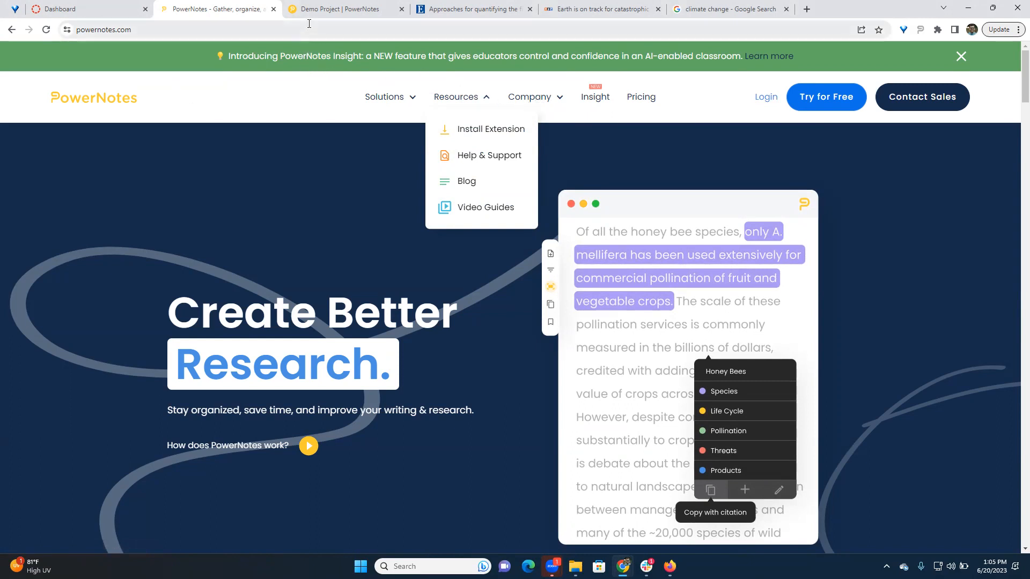
{"action": "left_click", "coordinate": [320, 10]}
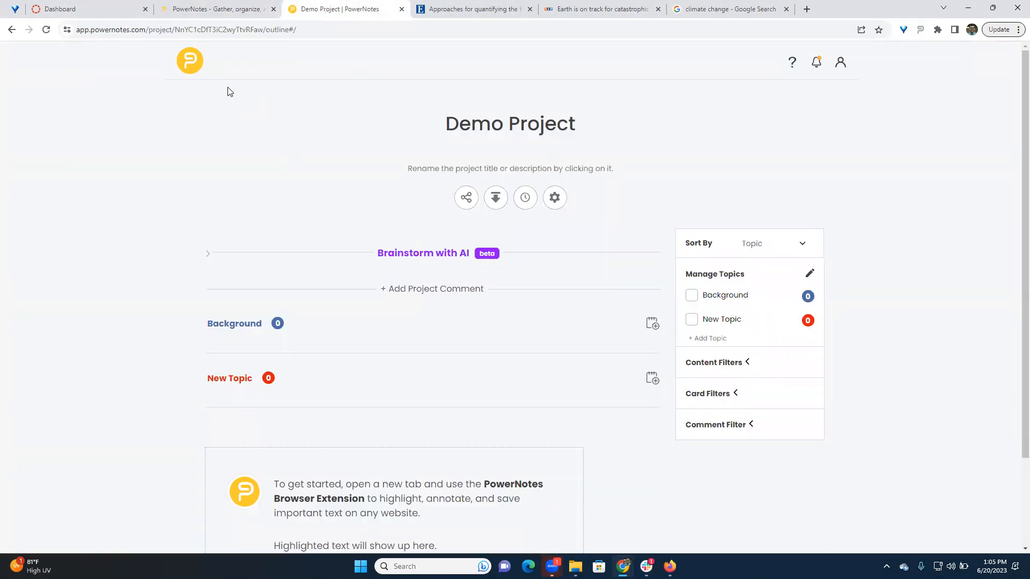
{"action": "left_click", "coordinate": [195, 65]}
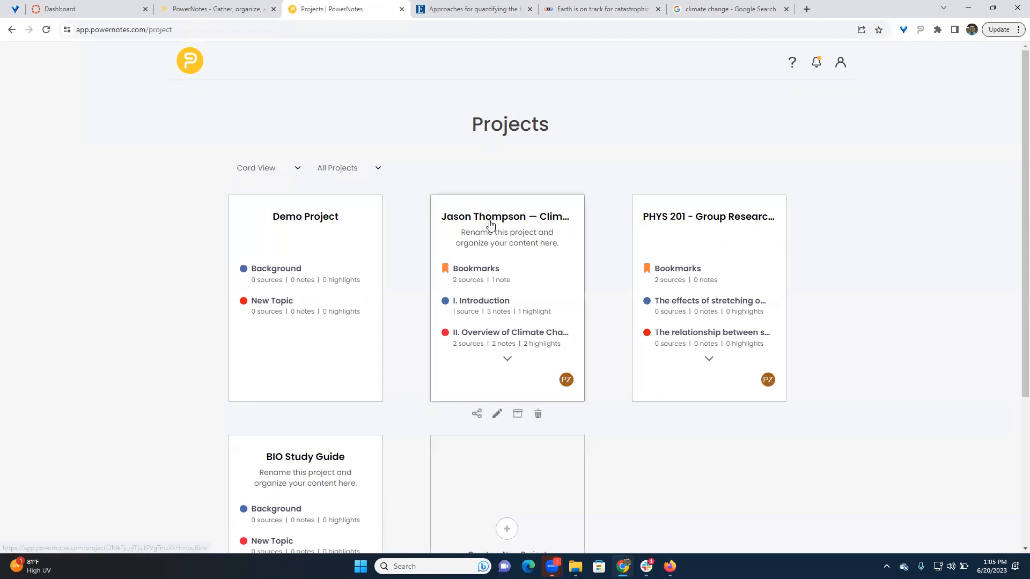
- Look through the project cards in the projects list and open Demo Project
{"action": "scroll", "coordinate": [553, 193], "scroll_direction": "down", "scroll_amount": 2}
{"action": "scroll", "coordinate": [544, 182], "scroll_direction": "down", "scroll_amount": 2}
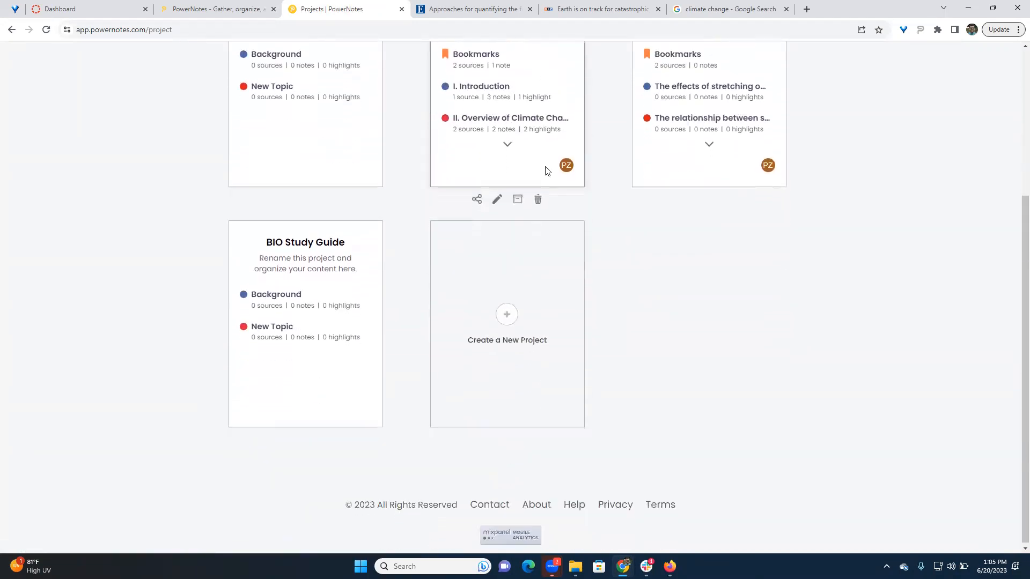
{"action": "scroll", "coordinate": [547, 188], "scroll_direction": "up", "scroll_amount": 4}
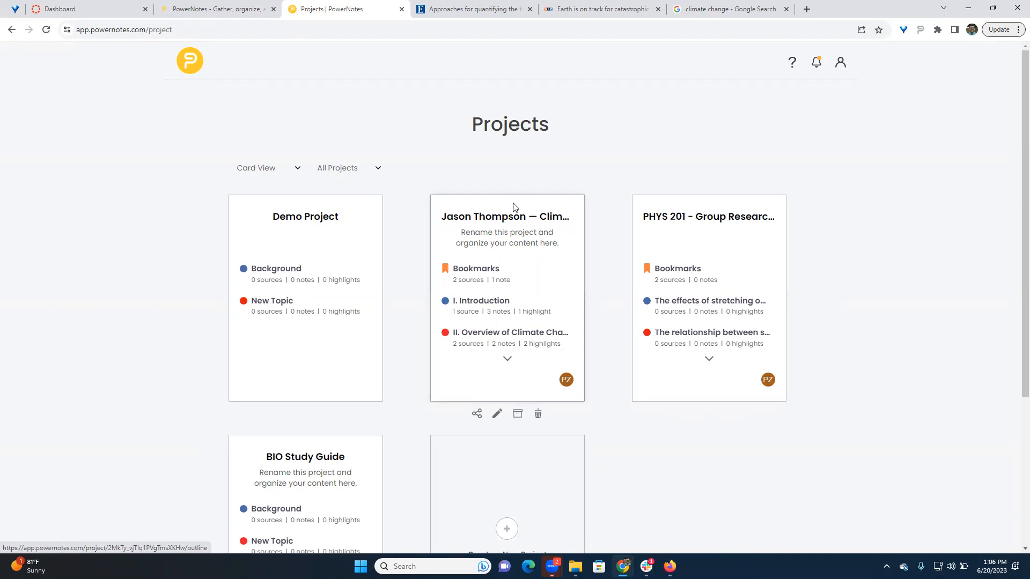
{"action": "scroll", "coordinate": [502, 228], "scroll_direction": "down", "scroll_amount": 3}
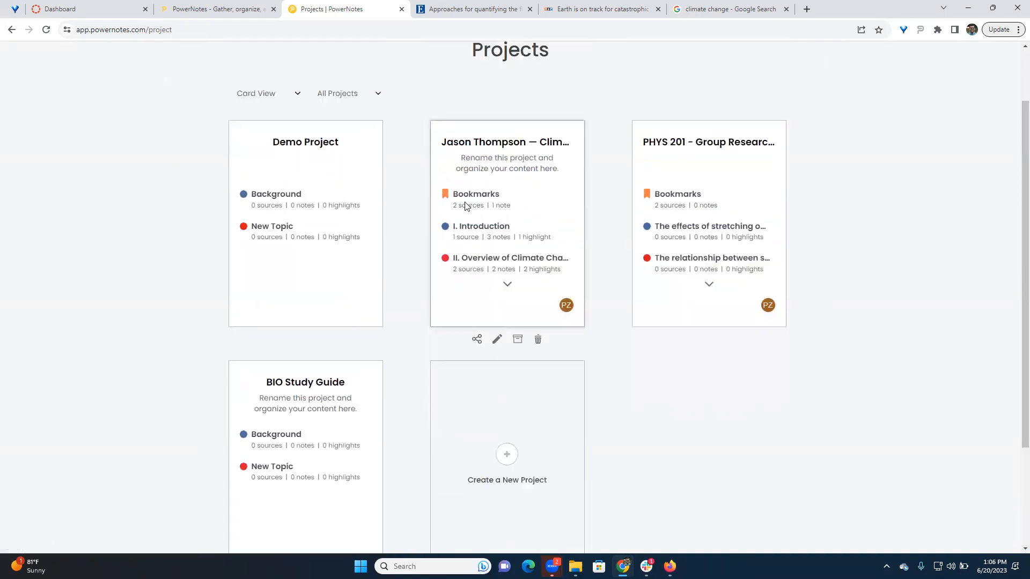
{"action": "scroll", "coordinate": [322, 172], "scroll_direction": "up", "scroll_amount": 3}
{"action": "left_click", "coordinate": [322, 172]}
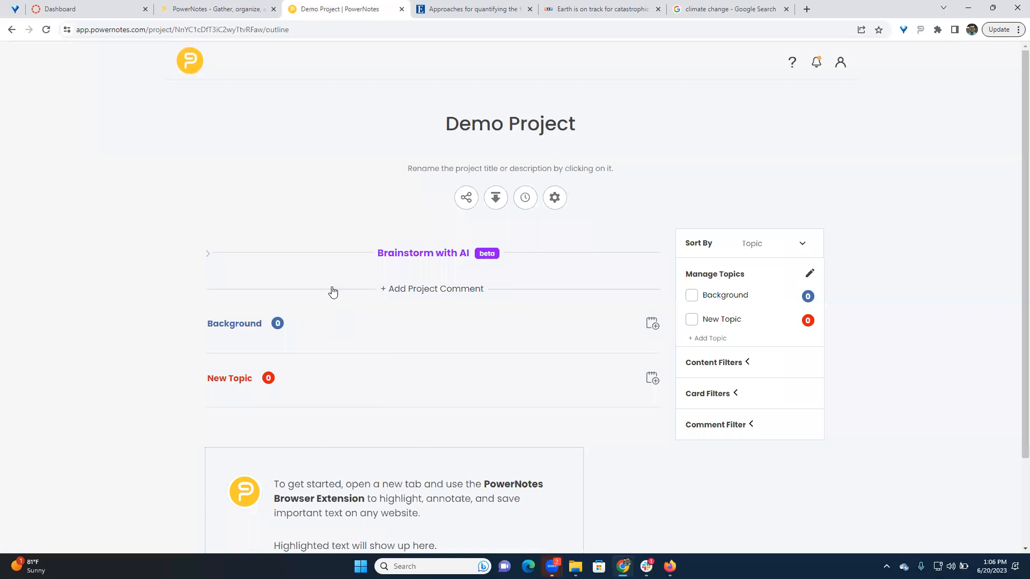
- Rename the Background topic in the project outline as Introduction
{"action": "left_click", "coordinate": [262, 324]}
{"action": "key", "text": "BackSpace"}
{"action": "key", "text": "BackSpace"}
{"action": "key", "text": "BackSpace"}
{"action": "key", "text": "BackSpace"}
{"action": "key", "text": "BackSpace"}
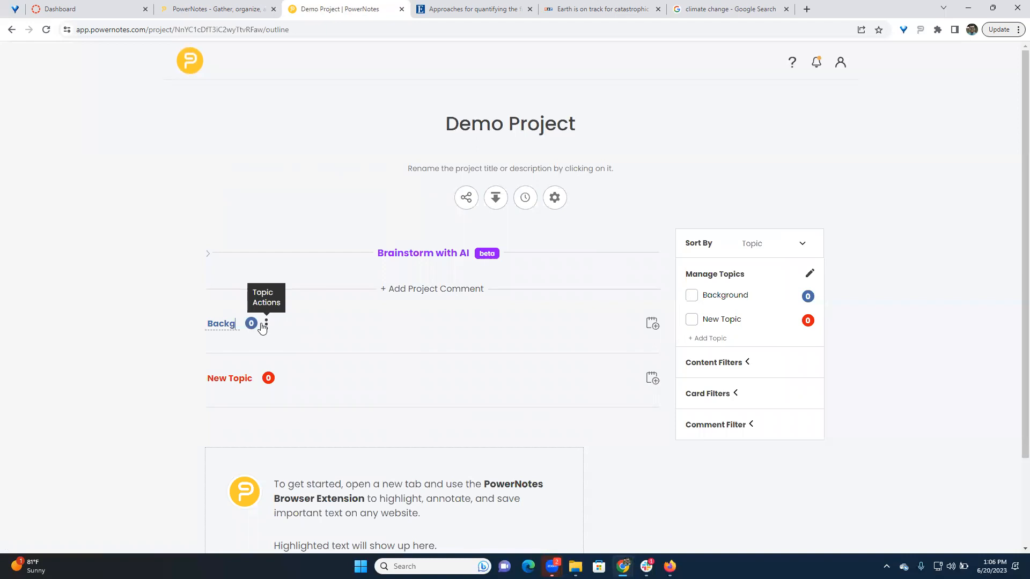
{"action": "key", "text": "BackSpace"}
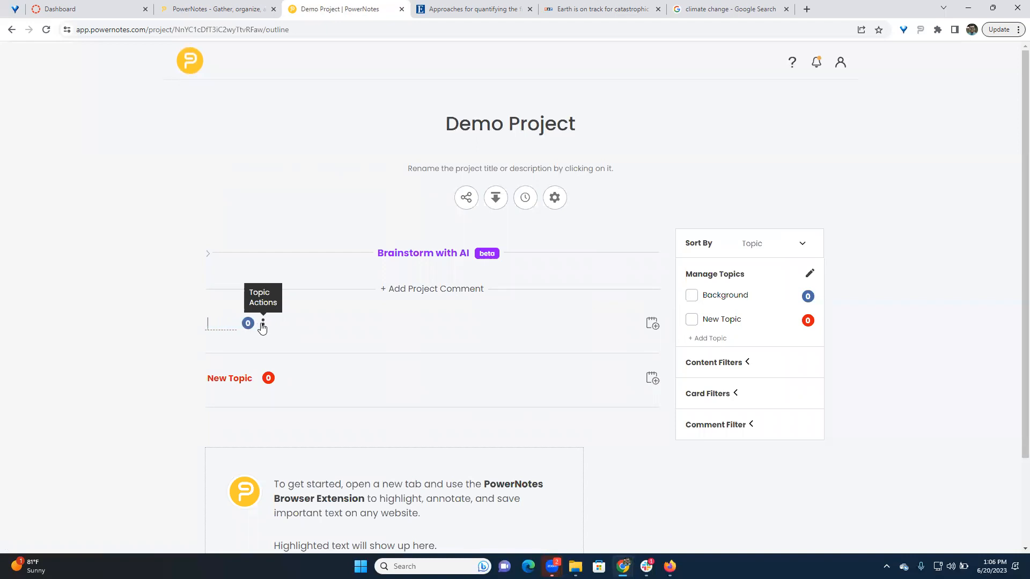
{"action": "type", "text": "Introduction"}
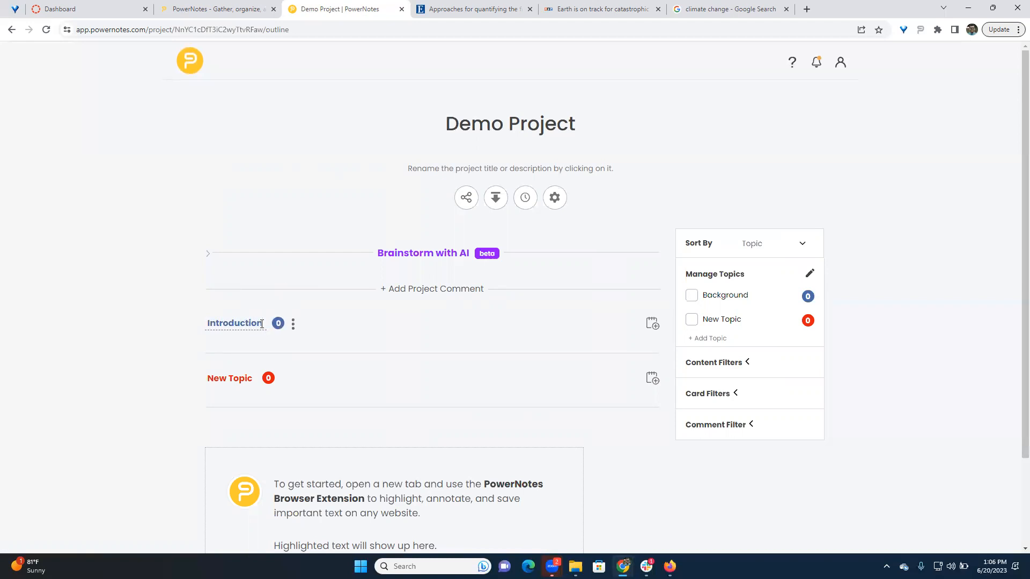
- Rename the topic called New Topic in the project outline as Evidence
{"action": "left_click", "coordinate": [250, 380]}
{"action": "key", "text": "BackSpace"}
{"action": "key", "text": "BackSpace"}
{"action": "key", "text": "BackSpace"}
{"action": "key", "text": "BackSpace"}
{"action": "key", "text": "BackSpace"}
{"action": "key", "text": "BackSpace"}
{"action": "key", "text": "BackSpace"}
{"action": "key", "text": "BackSpace"}
{"action": "key", "text": "BackSpace"}
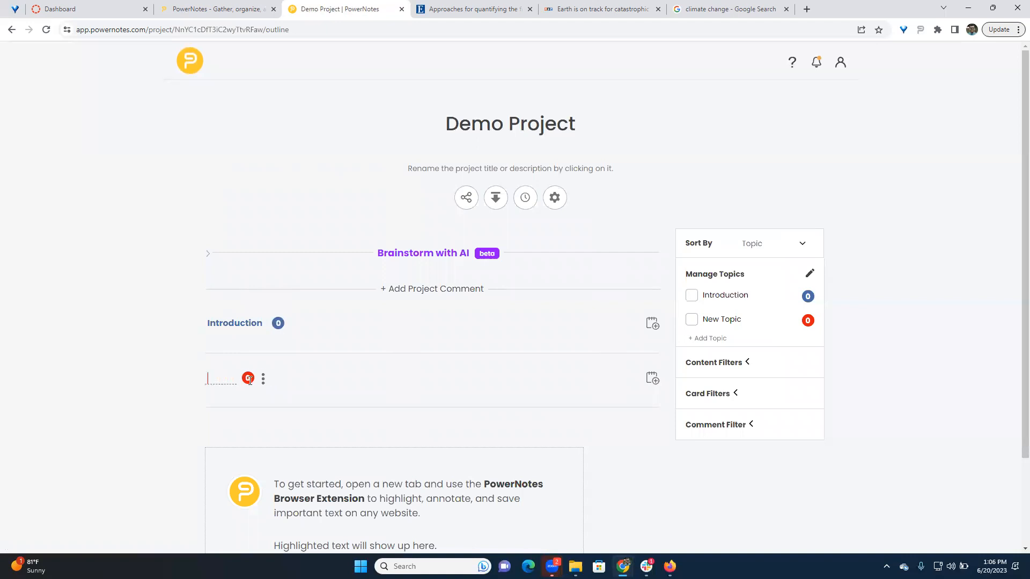
{"action": "type", "text": "Evidence"}
- Add four topics to Demo Project, named Topic 1, Topic 2, Topic 3 and Conclusion
{"action": "left_click", "coordinate": [710, 276]}
{"action": "left_click", "coordinate": [531, 174]}
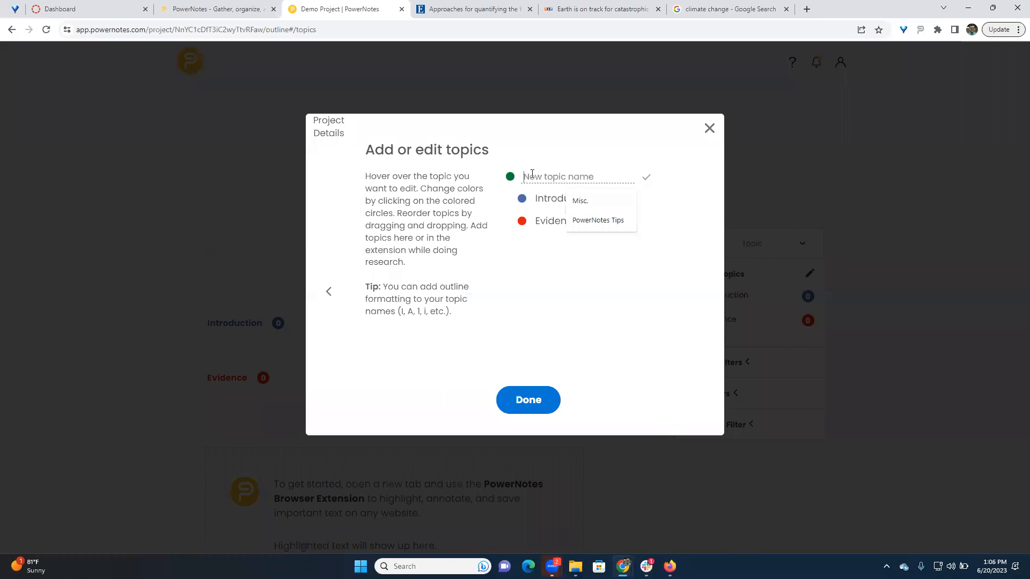
{"action": "type", "text": "Topic 1"}
{"action": "key", "text": "Return"}
{"action": "type", "text": "Topic 2"}
{"action": "key", "text": "Return"}
{"action": "type", "text": "T"}
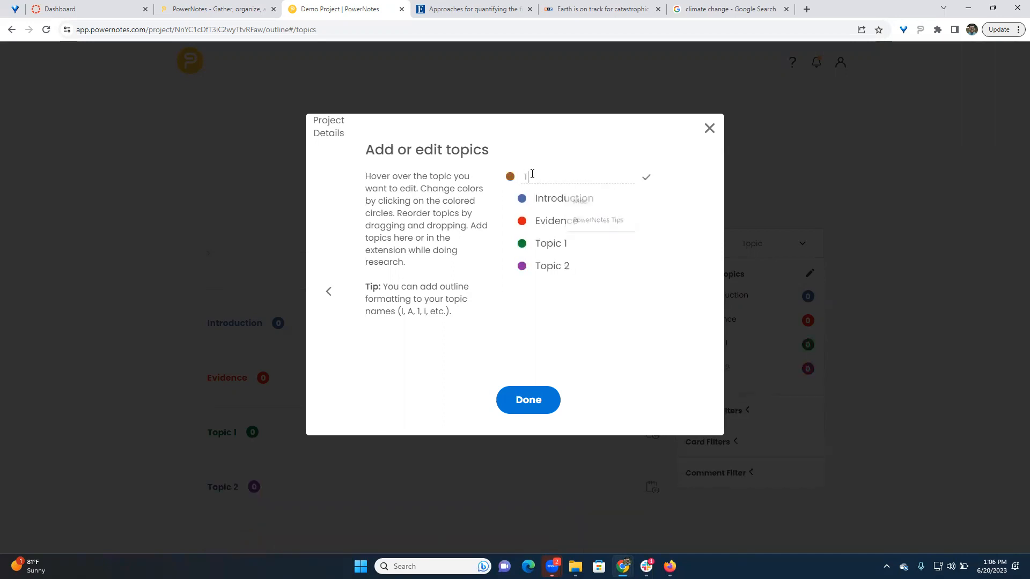
{"action": "type", "text": "opic 3"}
{"action": "key", "text": "Return"}
{"action": "type", "text": "Conclusion"}
{"action": "key", "text": "Return"}
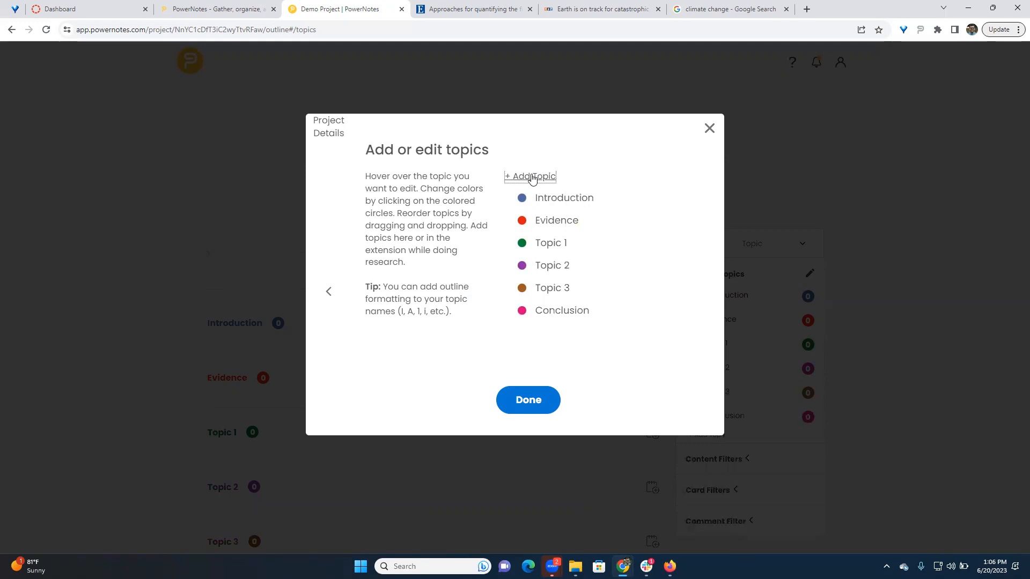
- Reorder the topics as Introduction, Evidence, Topic 2, Topic 1, Topic 3 and Conclusion
{"action": "mouse_move", "coordinate": [507, 218]}
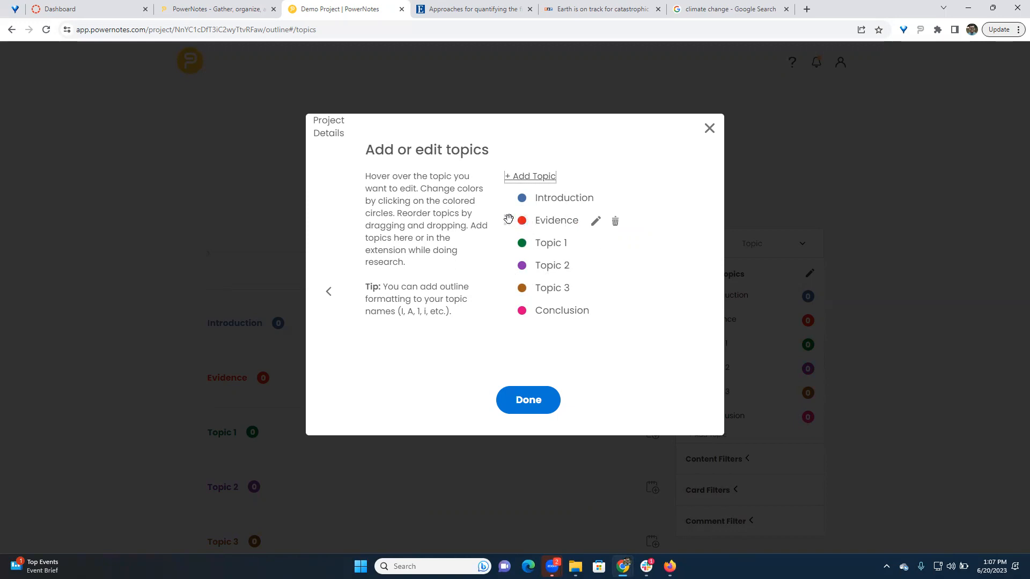
{"action": "left_click_drag", "start_coordinate": [507, 221], "coordinate": [506, 244]}
{"action": "mouse_move", "coordinate": [505, 288]}
{"action": "left_mouse_down"}
{"action": "mouse_move", "coordinate": [507, 254]}
{"action": "mouse_move", "coordinate": [506, 287]}
{"action": "left_mouse_up"}
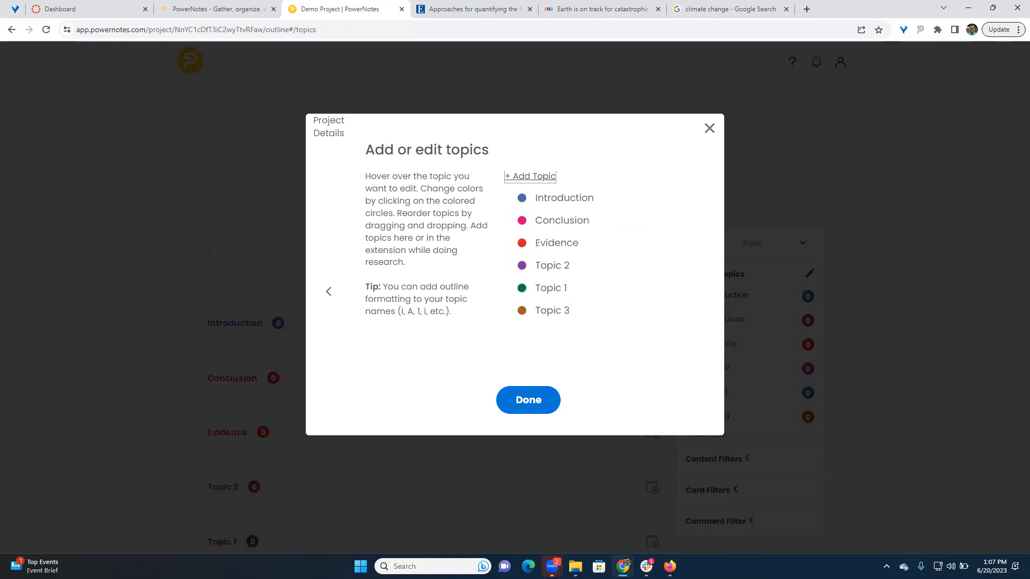
{"action": "mouse_move", "coordinate": [505, 223]}
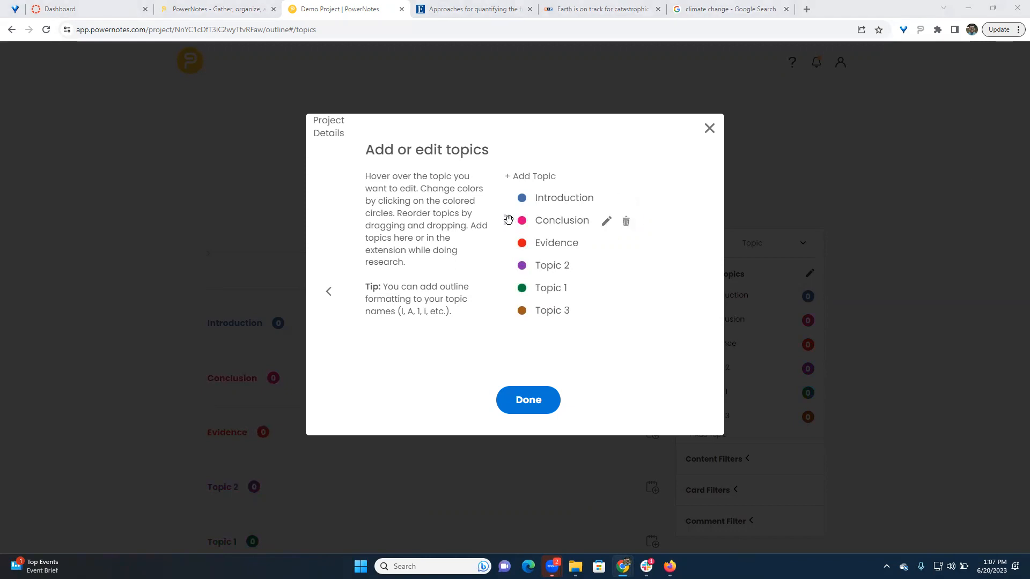
{"action": "left_click_drag", "start_coordinate": [509, 221], "coordinate": [506, 246]}
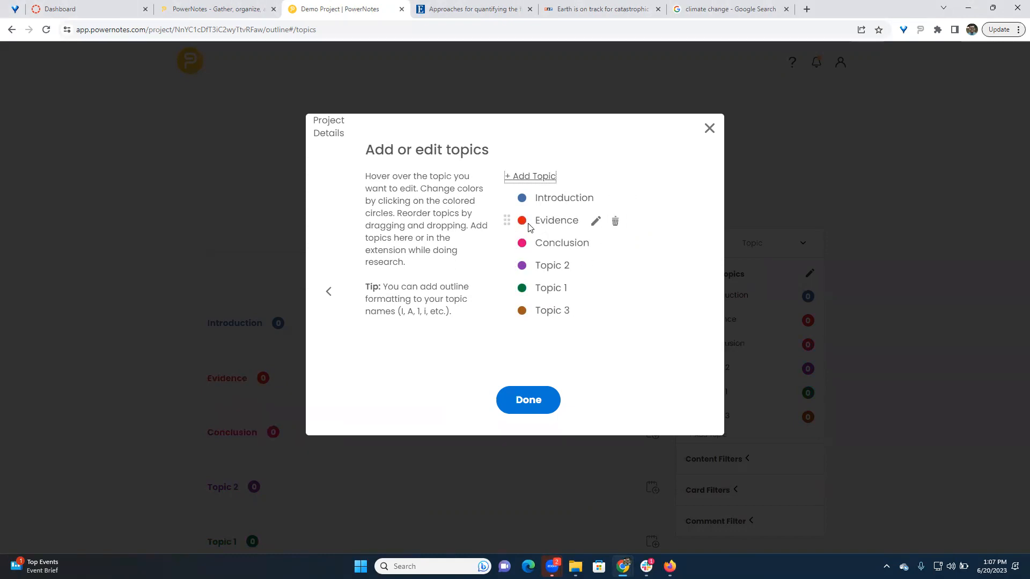
{"action": "left_click_drag", "start_coordinate": [514, 298], "coordinate": [512, 311]}
- View the color options for Topic 3 and finish editing the topics, returning to the project outline
{"action": "left_click", "coordinate": [521, 288]}
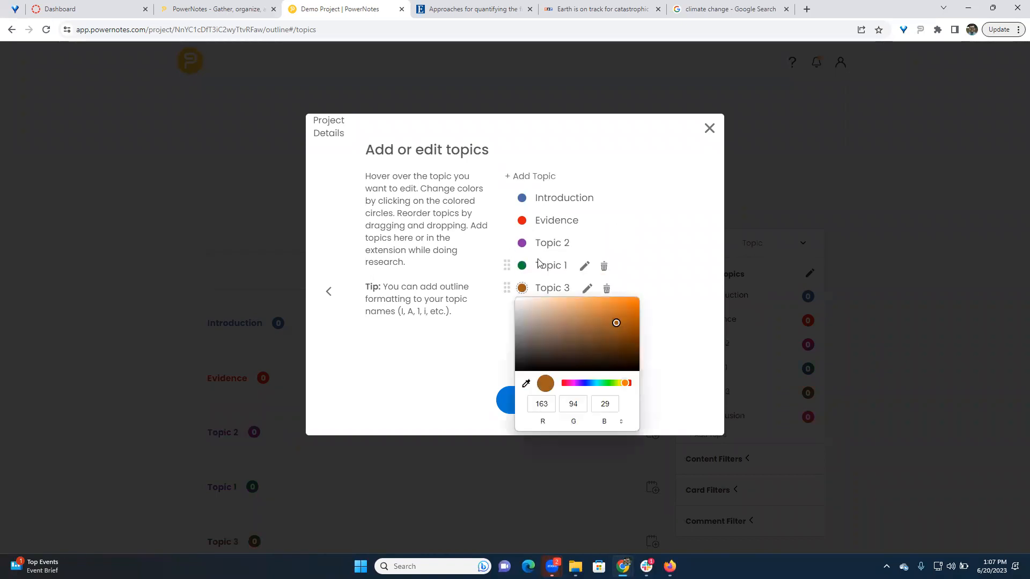
{"action": "left_click", "coordinate": [706, 274]}
{"action": "left_click", "coordinate": [538, 413]}
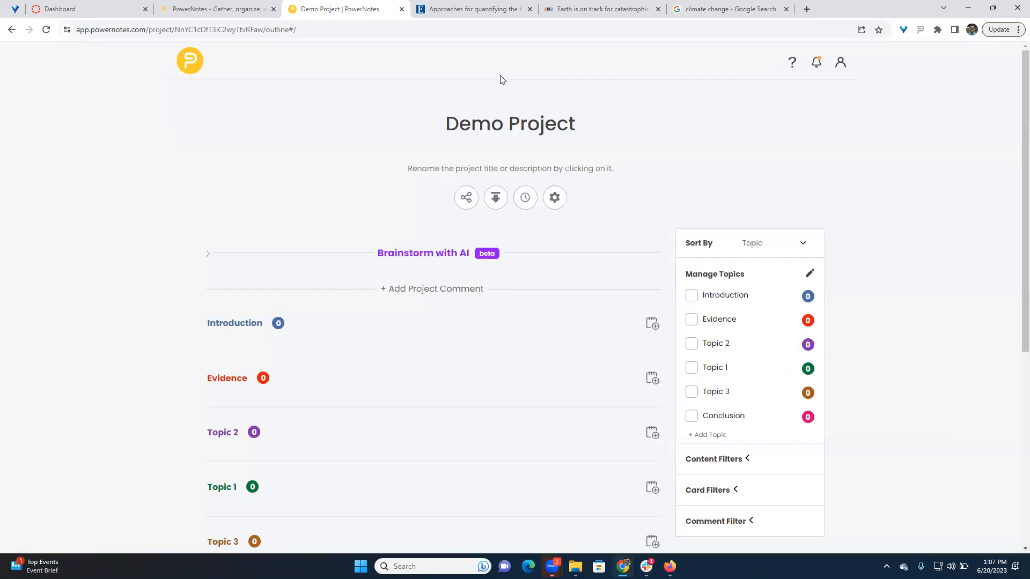
{"action": "scroll", "coordinate": [429, 161], "scroll_direction": "down", "scroll_amount": 2}
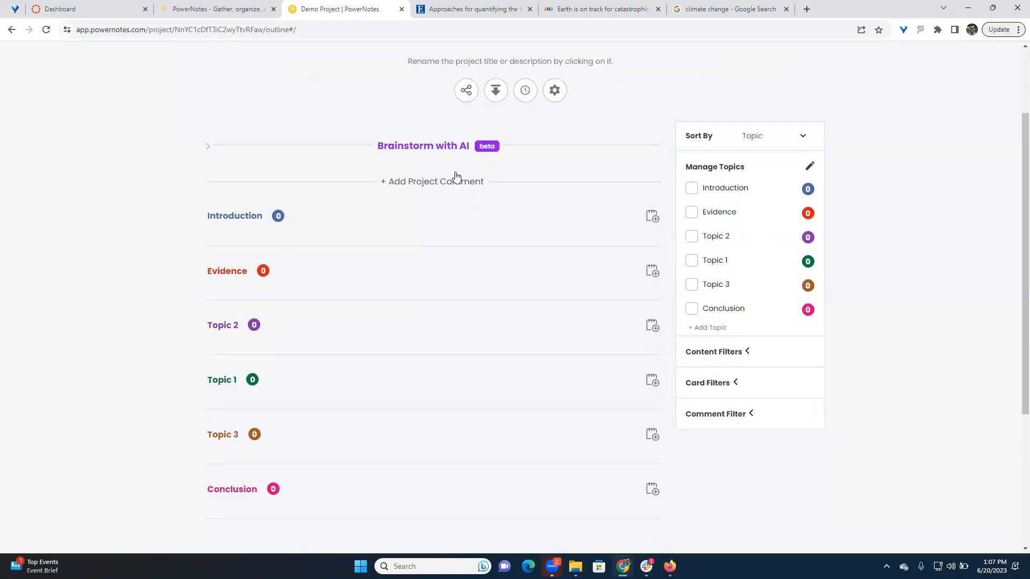
{"action": "scroll", "coordinate": [466, 181], "scroll_direction": "up", "scroll_amount": 2}
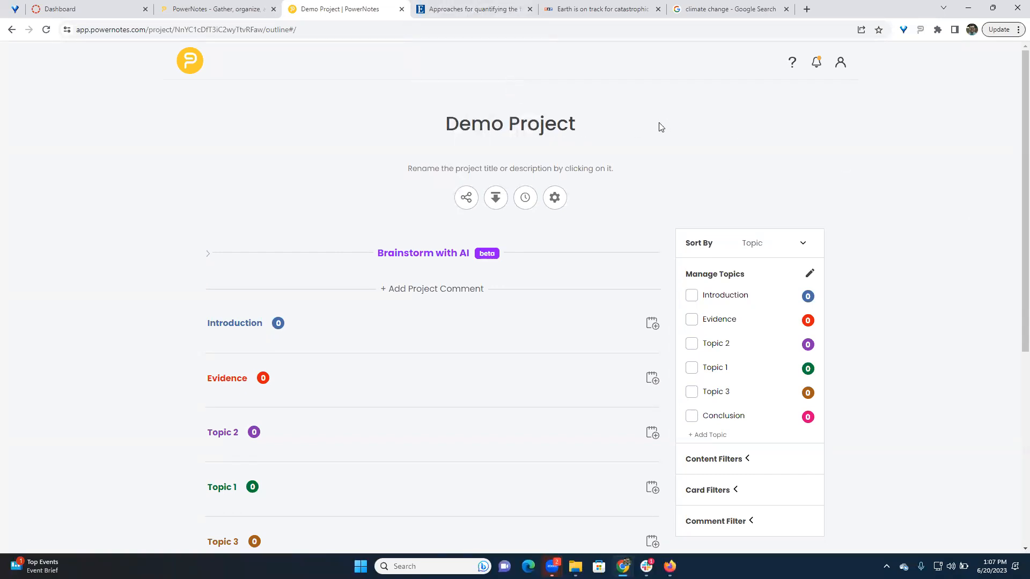
- In the EBSCO article on reputational damage from climate change, collapse the PowerNotes sidebar and view the extension's options
{"action": "left_click", "coordinate": [468, 9]}
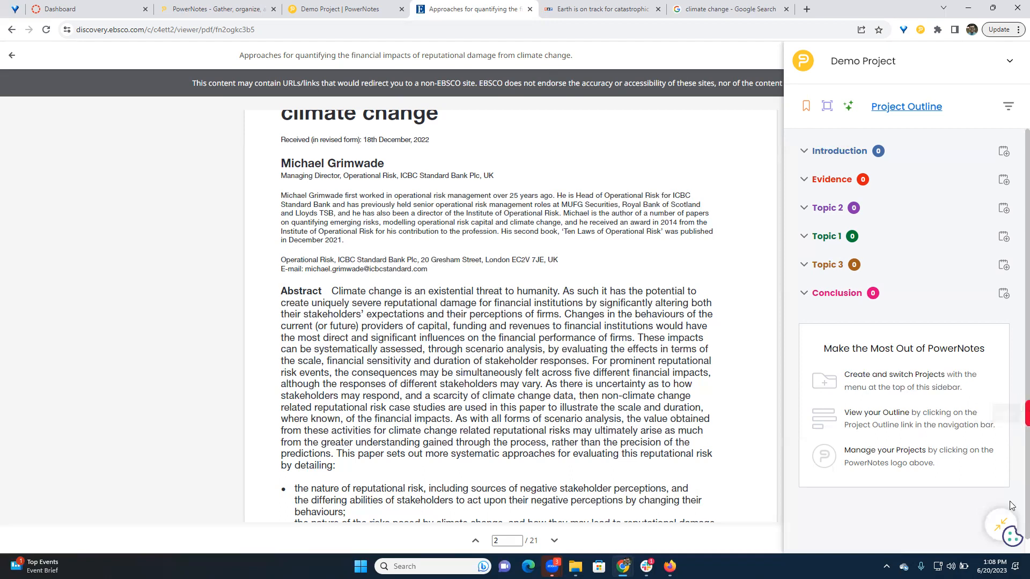
{"action": "left_click", "coordinate": [1000, 521]}
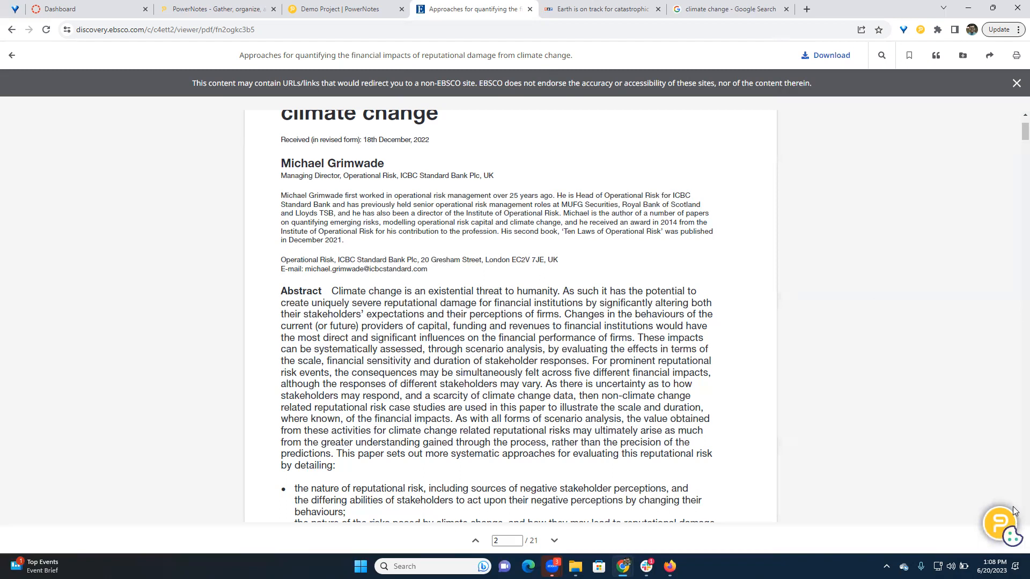
{"action": "left_click", "coordinate": [920, 30]}
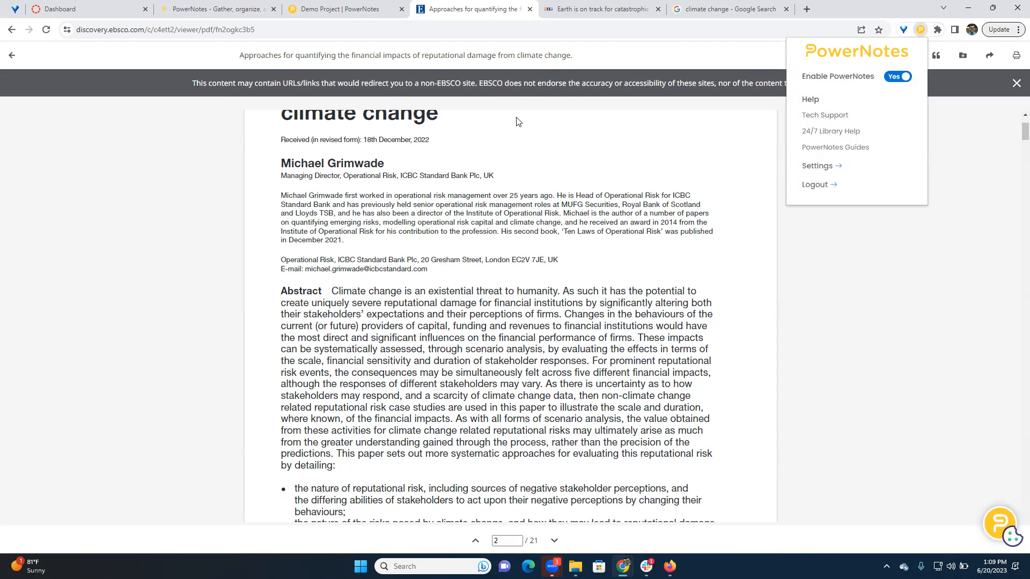
- Return to the Demo Project outline and view the available help and support options
{"action": "left_click", "coordinate": [324, 14]}
{"action": "left_click", "coordinate": [792, 62]}
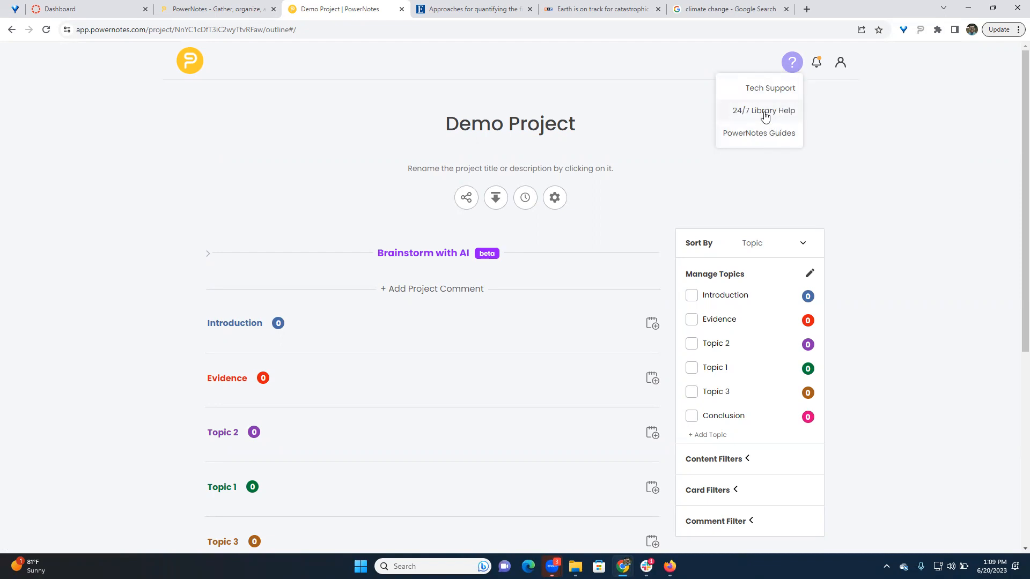
- Go back to the EBSCO article and check the PowerNotes extension's options with the sidebar collapsed
{"action": "left_click", "coordinate": [492, 11]}
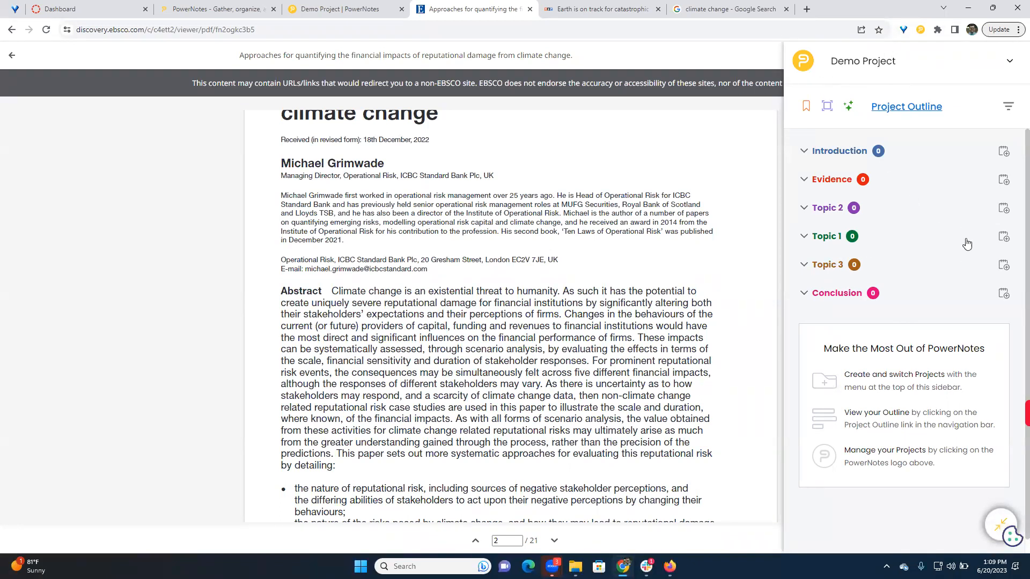
{"action": "left_click", "coordinate": [998, 528]}
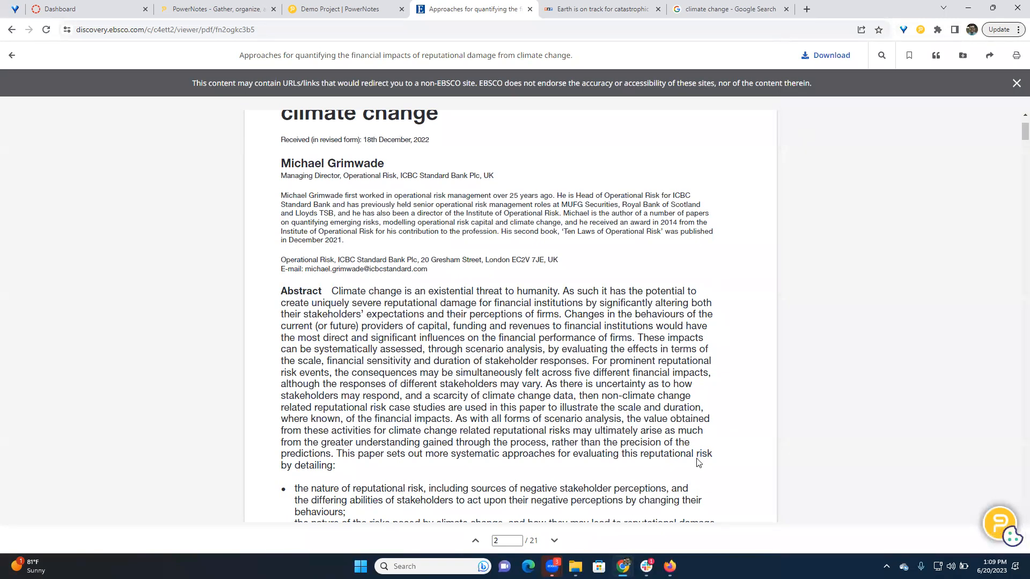
{"action": "left_click", "coordinate": [920, 30]}
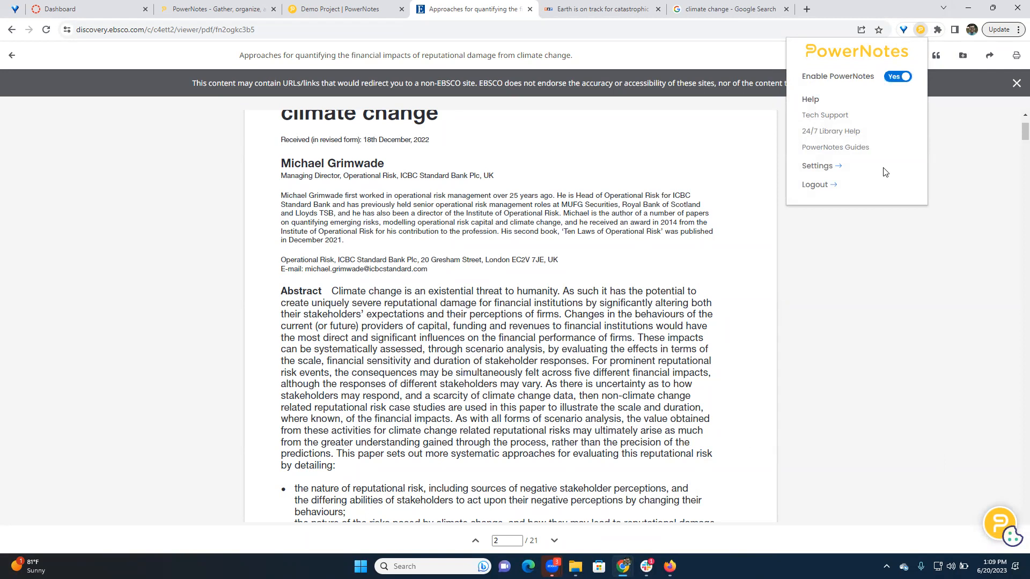
{"action": "left_click", "coordinate": [447, 290]}
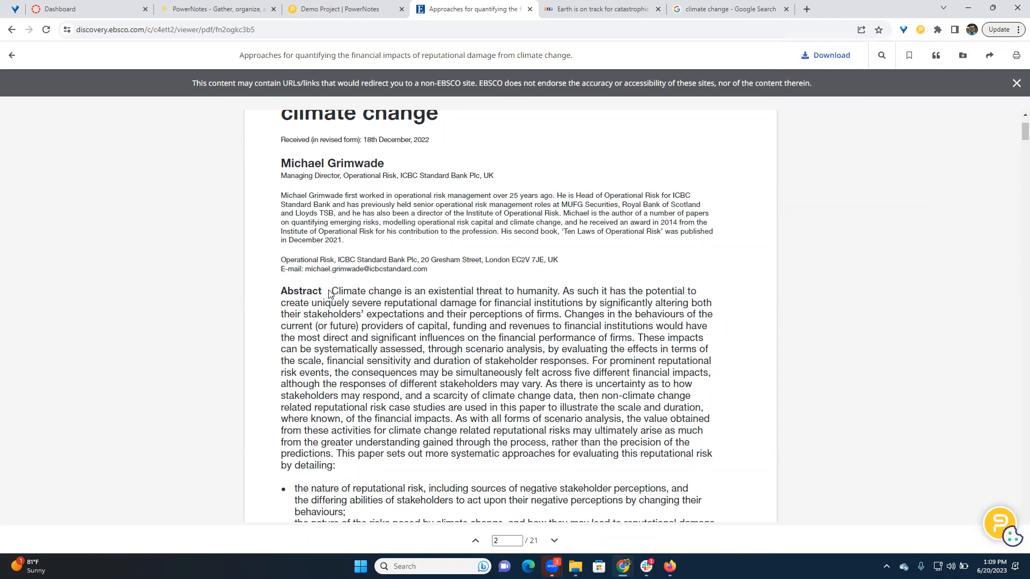
- Highlight the article introduction's opening passage from "Climate change is an existential threat" to "reputational damage" and save it under Topic 2 without notes
{"action": "scroll", "coordinate": [334, 290], "scroll_direction": "down", "scroll_amount": 10}
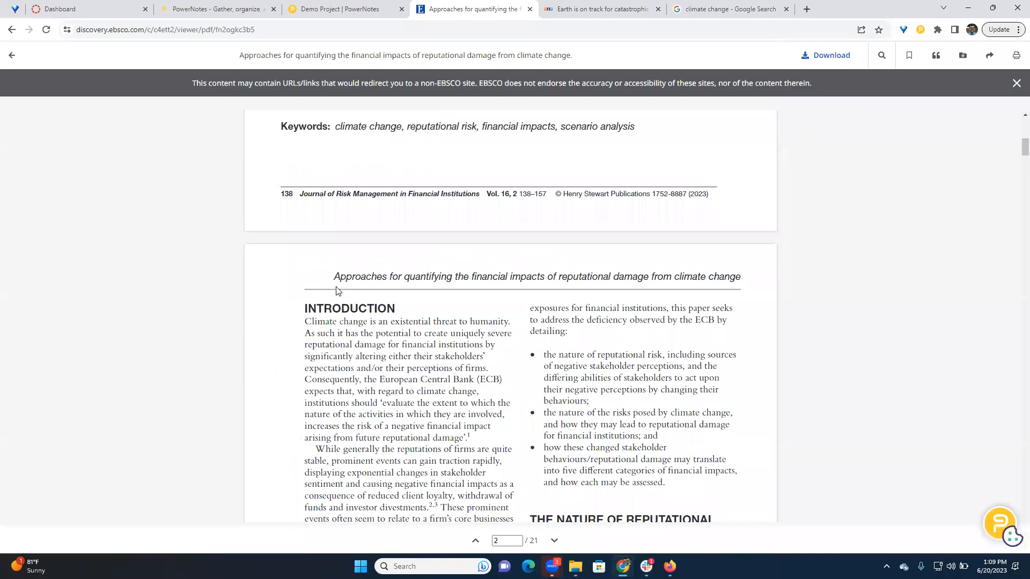
{"action": "left_click_drag", "start_coordinate": [310, 296], "coordinate": [377, 313]}
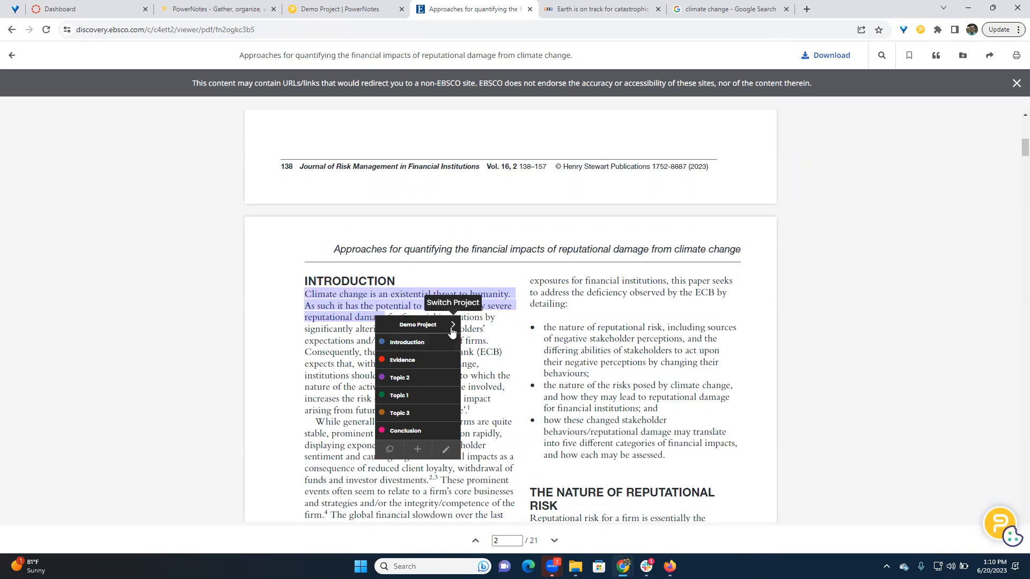
{"action": "left_click", "coordinate": [420, 382]}
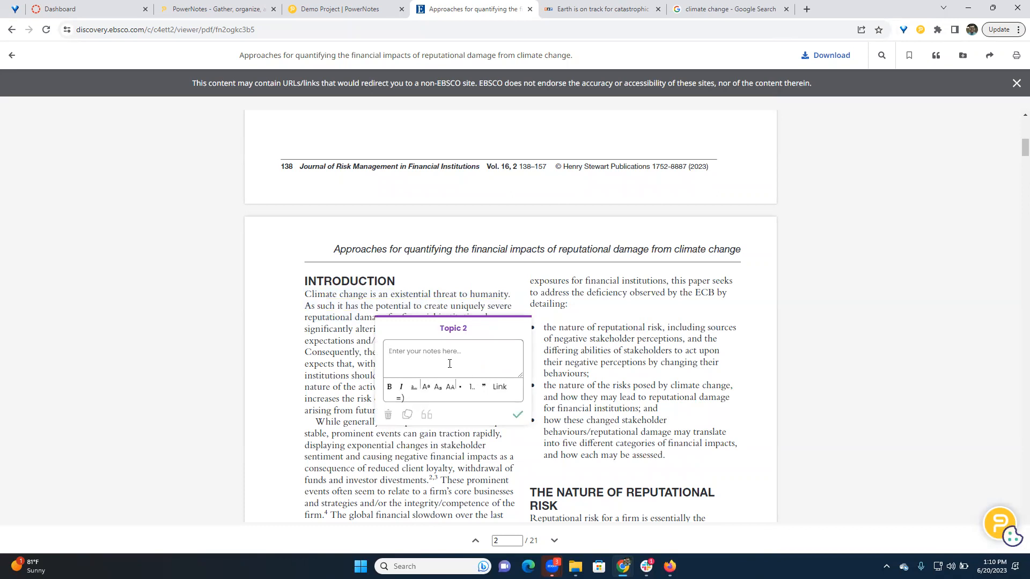
{"action": "left_click", "coordinate": [518, 414]}
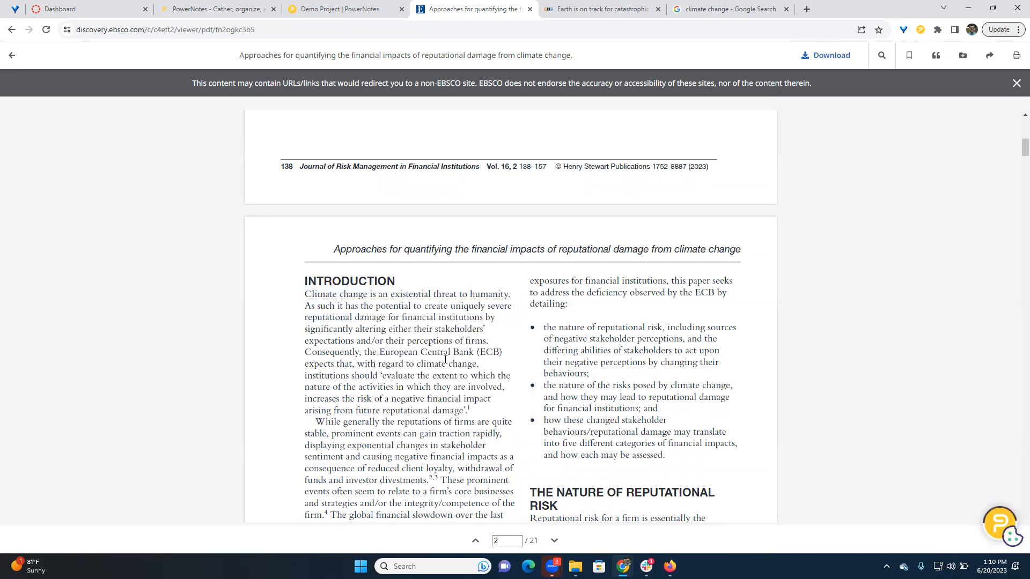
- Expand the PowerNotes sidebar on the EBSCO article and review the quote saved under Topic 2
{"action": "left_click", "coordinate": [1001, 521]}
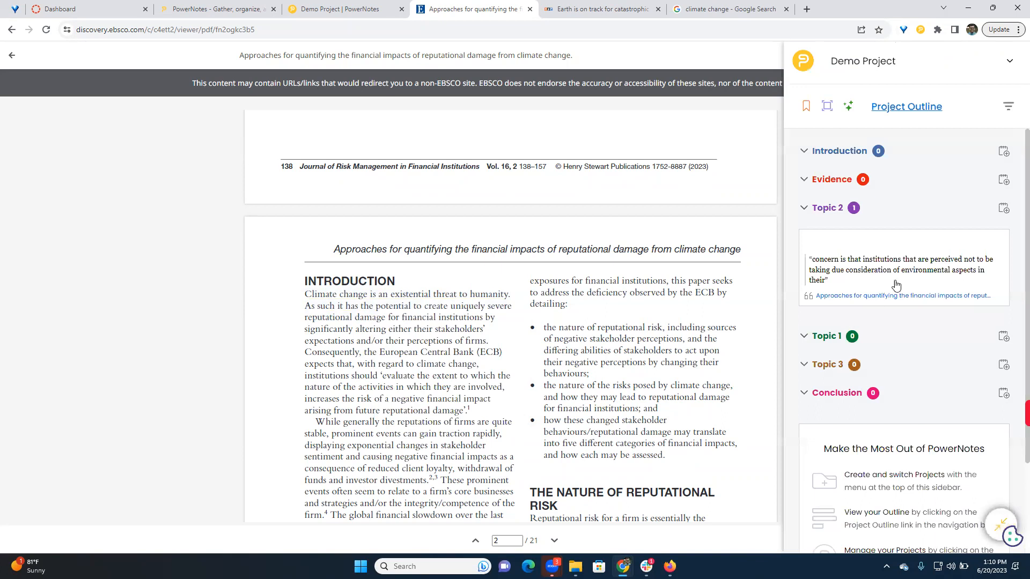
{"action": "scroll", "coordinate": [880, 231], "scroll_direction": "down", "scroll_amount": 2}
{"action": "scroll", "coordinate": [880, 198], "scroll_direction": "up", "scroll_amount": 1}
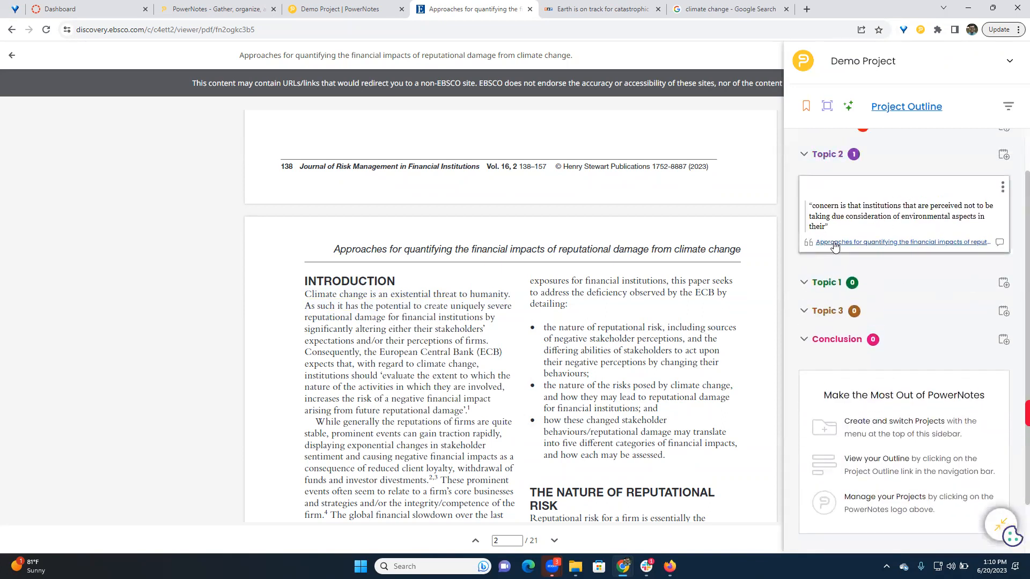
- Highlight "firms have analysed in-depth how climate-related and environmental" and save it under Evidence with the note "Find more on this"
{"action": "scroll", "coordinate": [501, 335], "scroll_direction": "down", "scroll_amount": 4}
{"action": "scroll", "coordinate": [501, 335], "scroll_direction": "down", "scroll_amount": 4}
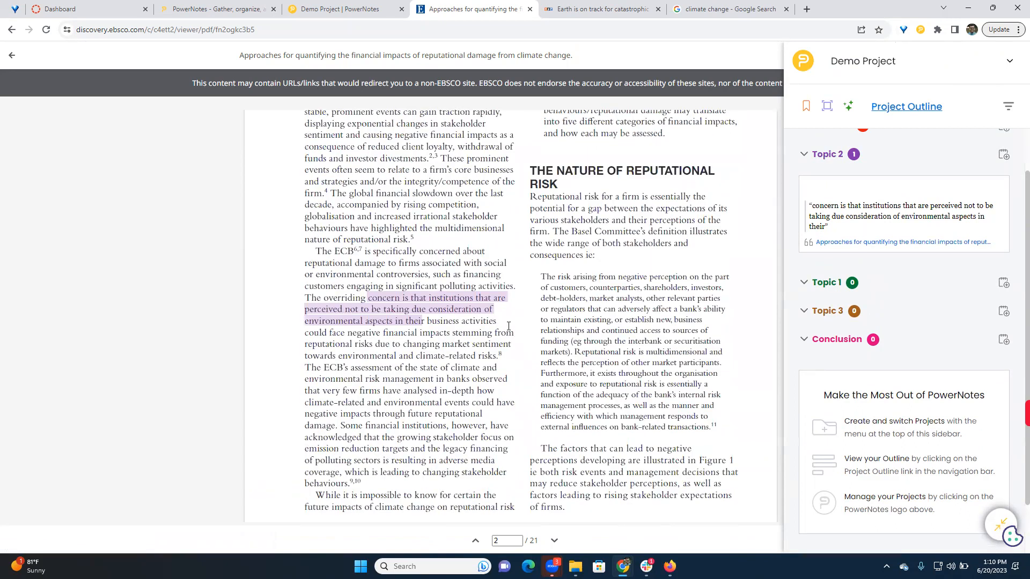
{"action": "left_click_drag", "start_coordinate": [375, 285], "coordinate": [440, 295]}
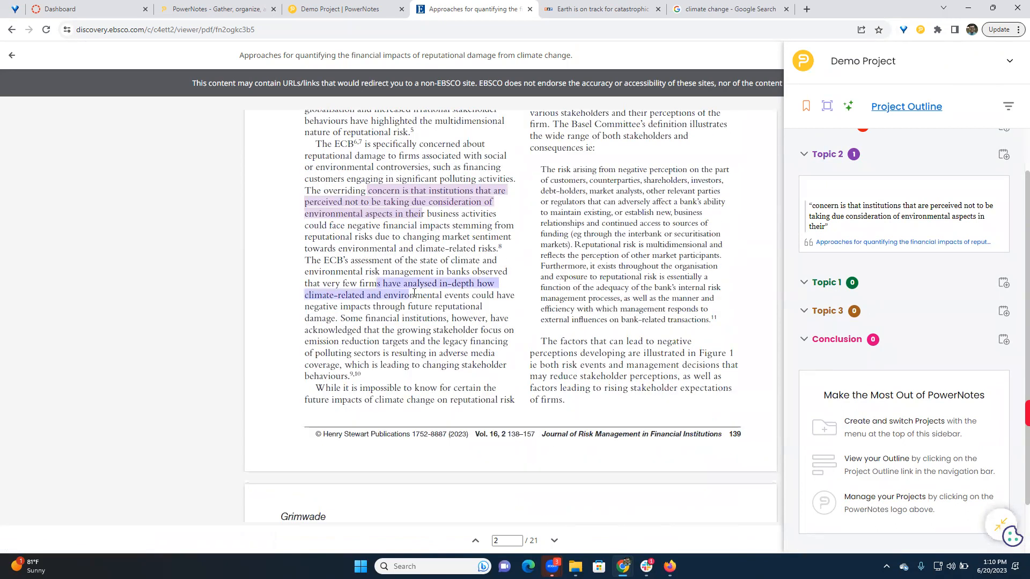
{"action": "left_click", "coordinate": [450, 338]}
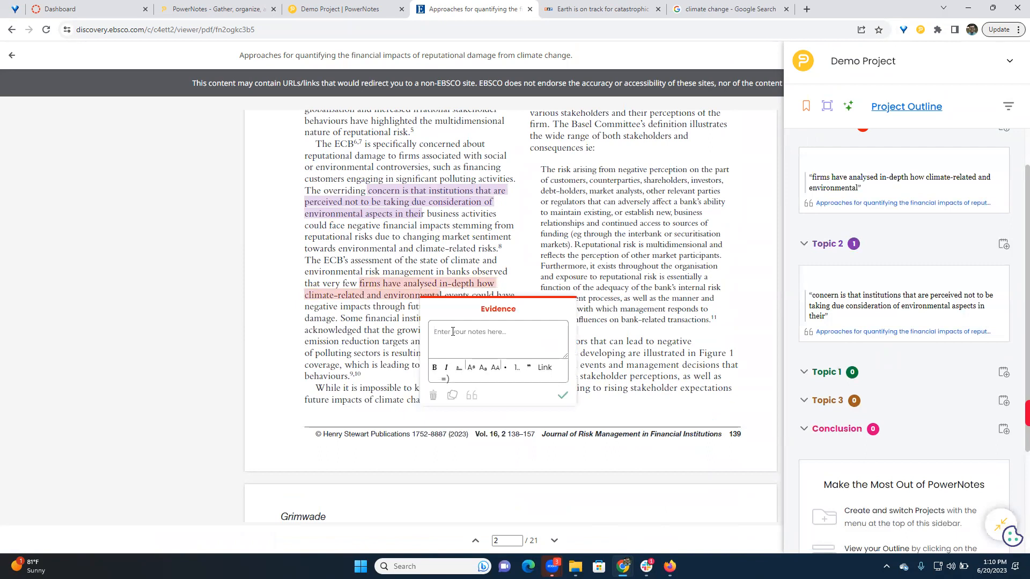
{"action": "type", "text": "Find more on this"}
{"action": "key", "text": "Return"}
{"action": "scroll", "coordinate": [835, 332], "scroll_direction": "up", "scroll_amount": 1}
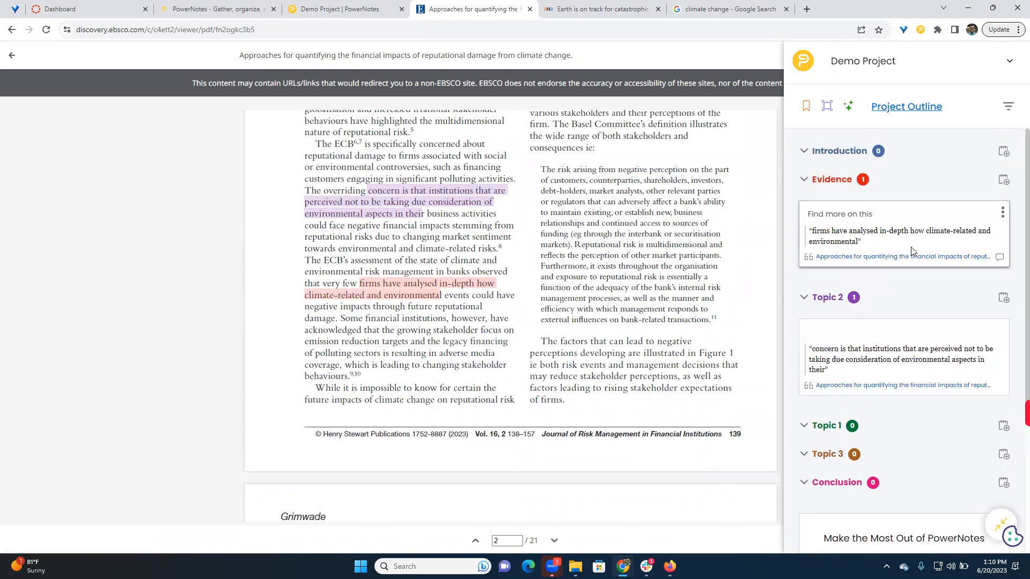
- Switch to the Demo Project outline and review the quotes and citations saved under Evidence and Topic 2
{"action": "left_click", "coordinate": [353, 9]}
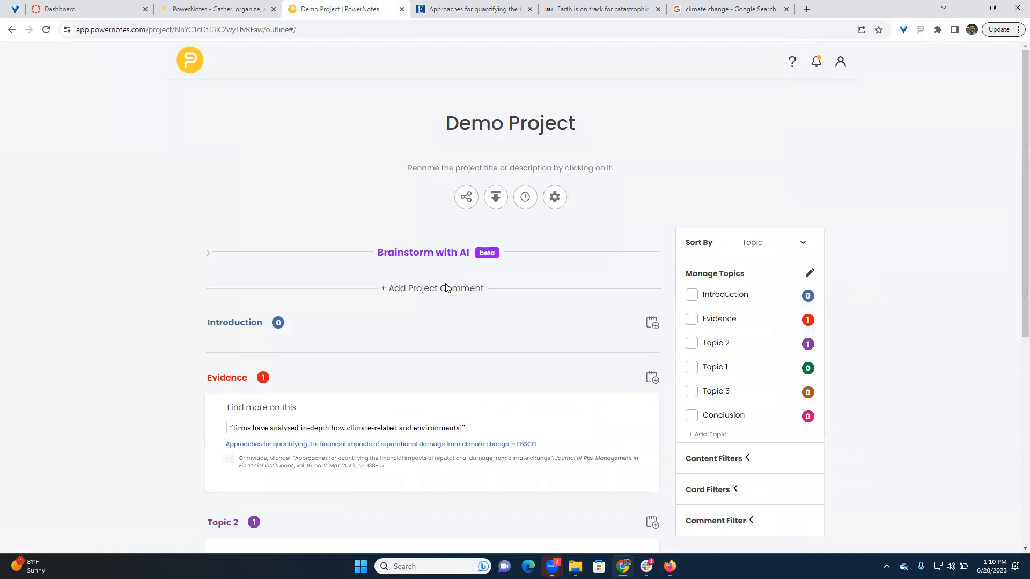
{"action": "scroll", "coordinate": [501, 317], "scroll_direction": "down", "scroll_amount": 3}
{"action": "scroll", "coordinate": [552, 340], "scroll_direction": "up", "scroll_amount": 2}
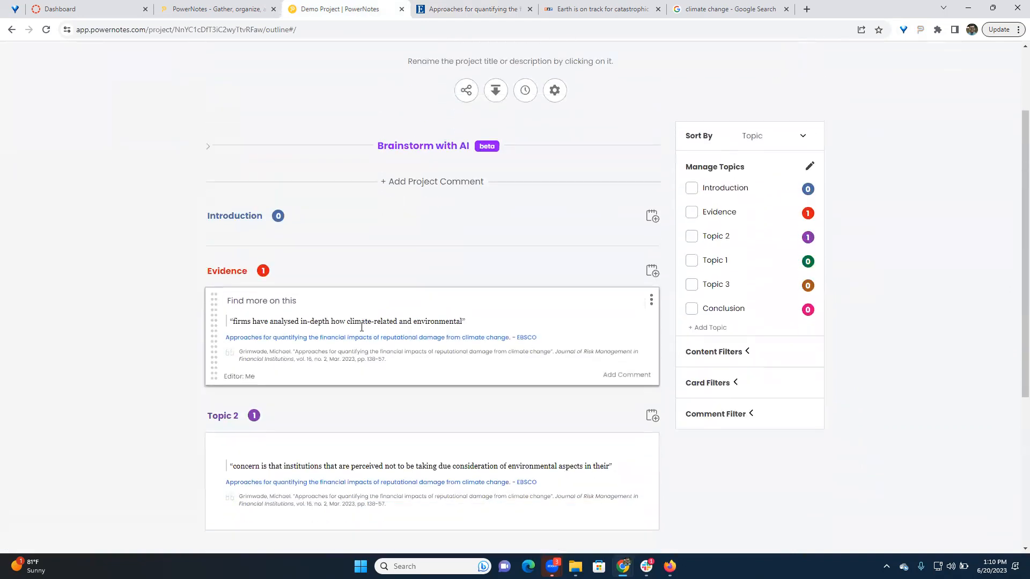
{"action": "scroll", "coordinate": [320, 349], "scroll_direction": "down", "scroll_amount": 3}
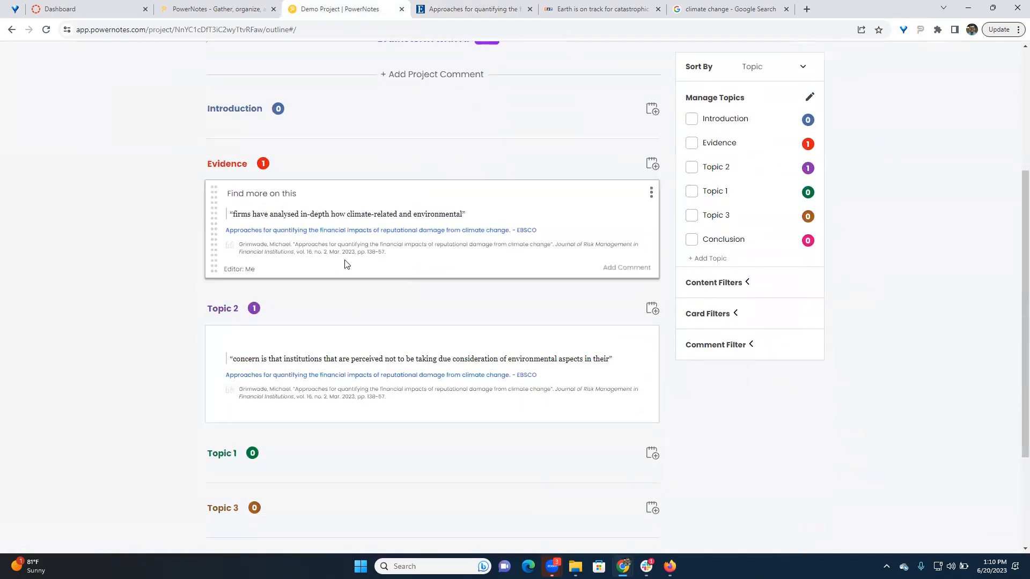
- Back in the EBSCO article, review the Evidence quote's MLA (9th ed.) citation and save it with page range 138-157
{"action": "left_click", "coordinate": [477, 10]}
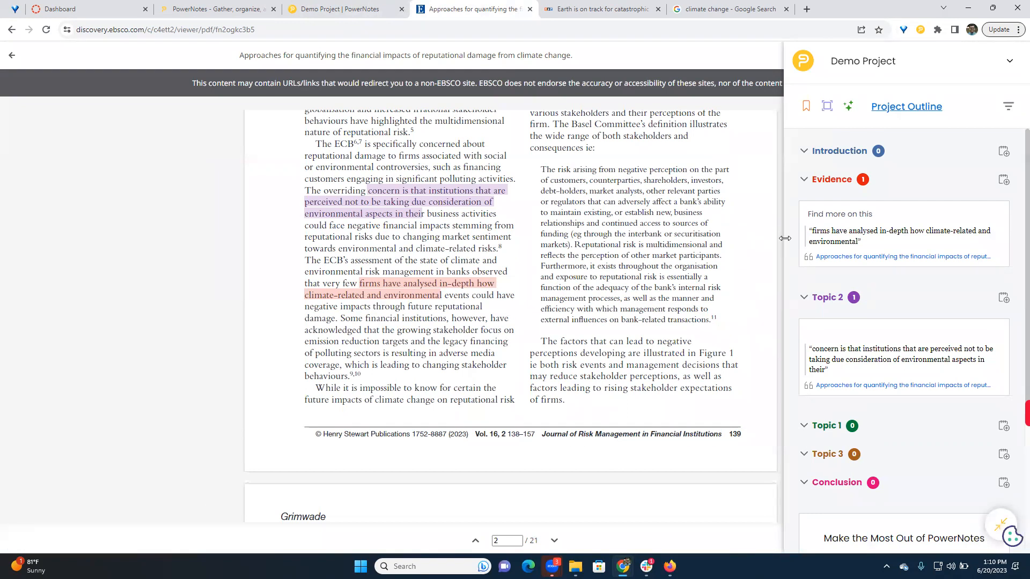
{"action": "left_click", "coordinate": [809, 261]}
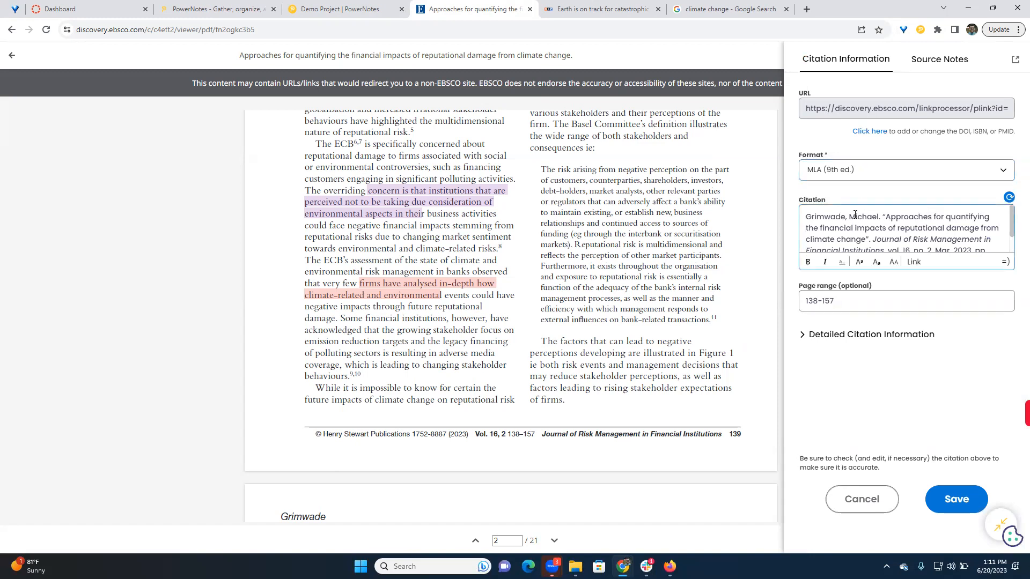
{"action": "scroll", "coordinate": [864, 224], "scroll_direction": "down", "scroll_amount": 2}
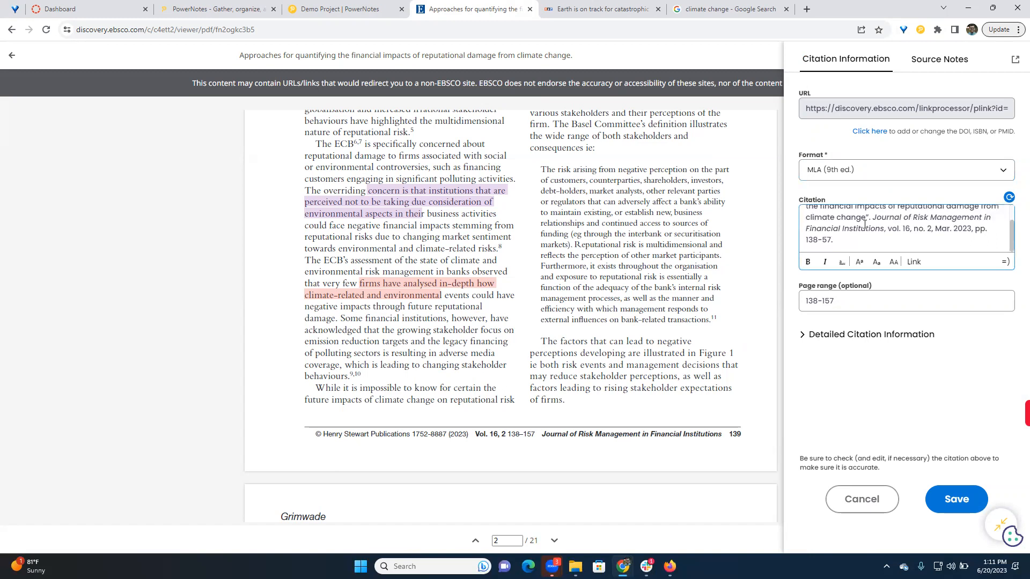
{"action": "scroll", "coordinate": [890, 215], "scroll_direction": "up", "scroll_amount": 2}
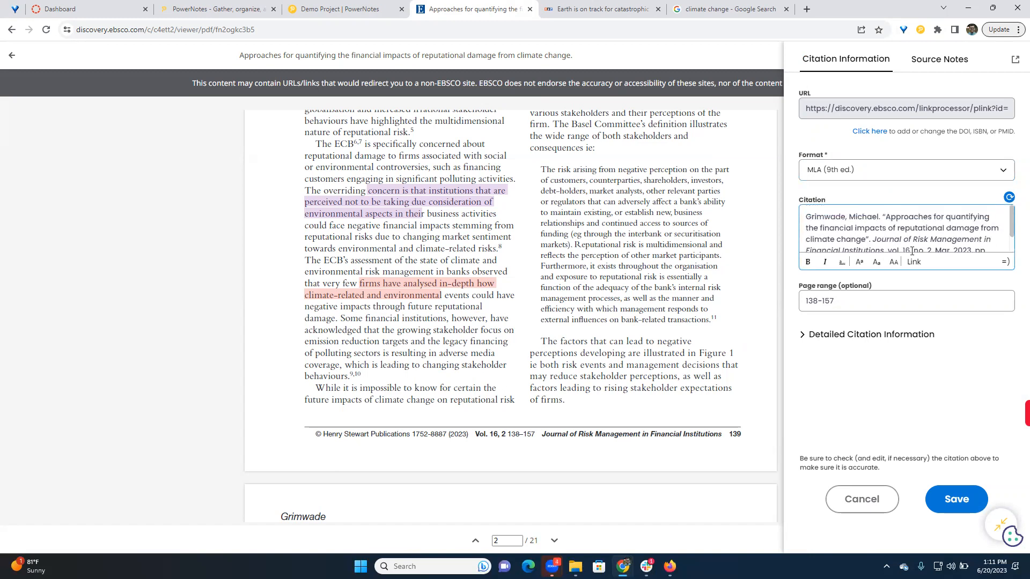
{"action": "left_click", "coordinate": [953, 500]}
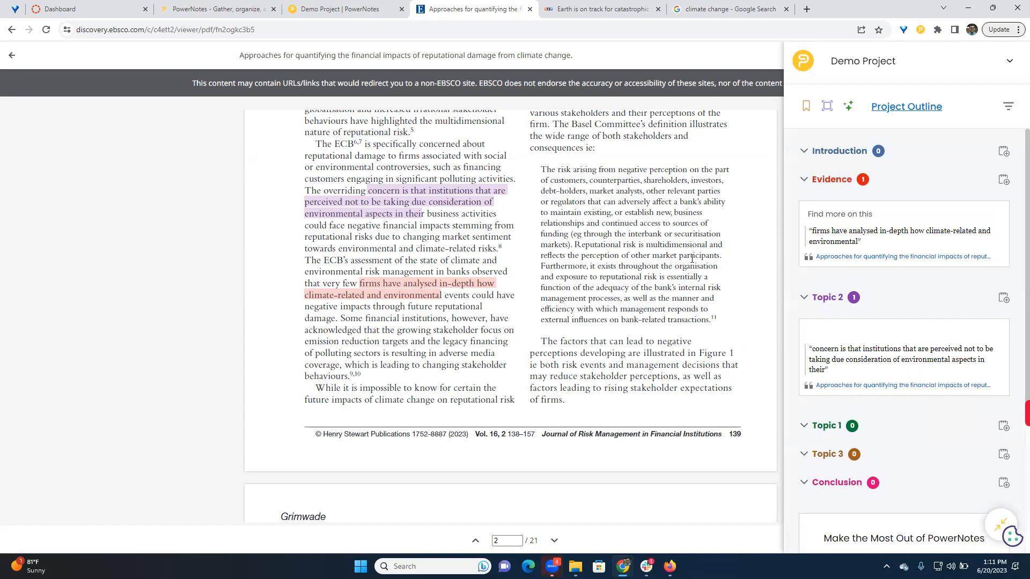
- Capture a screenshot of Figure 1 on page 3, including both graphs and the caption, and save it under Topic 1
{"action": "scroll", "coordinate": [565, 297], "scroll_direction": "down", "scroll_amount": 8}
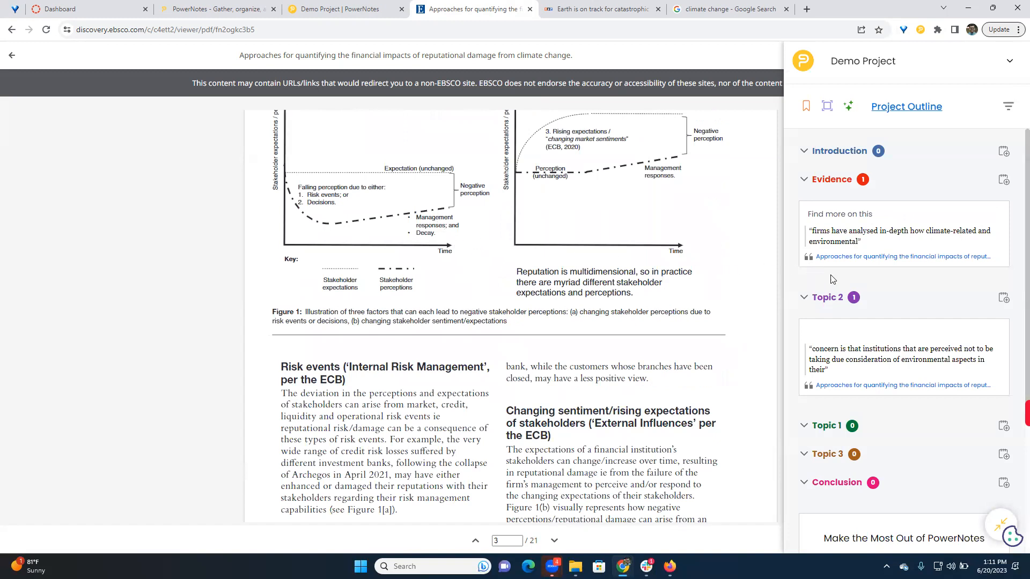
{"action": "scroll", "coordinate": [697, 185], "scroll_direction": "up", "scroll_amount": 2}
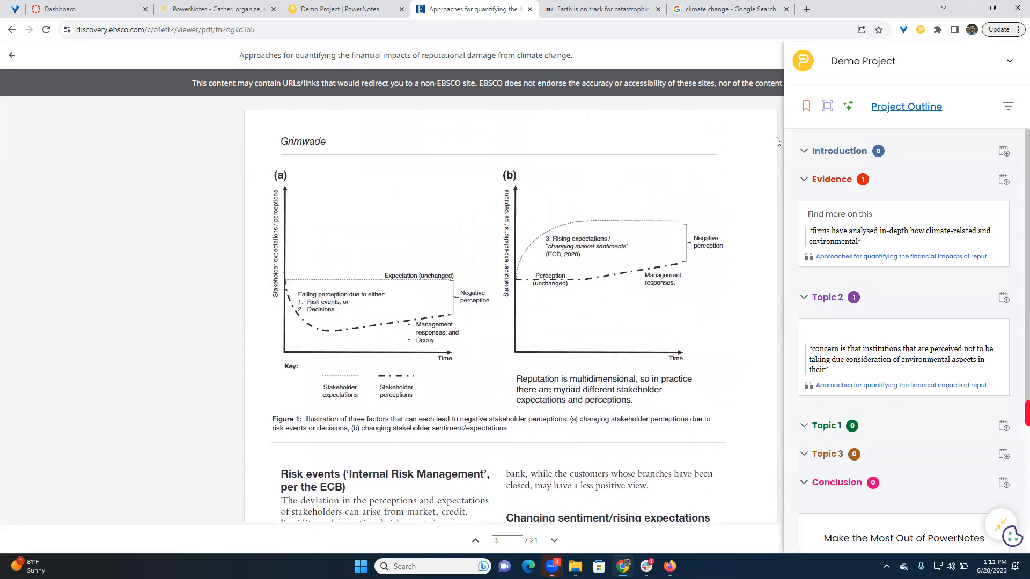
{"action": "left_click", "coordinate": [829, 108]}
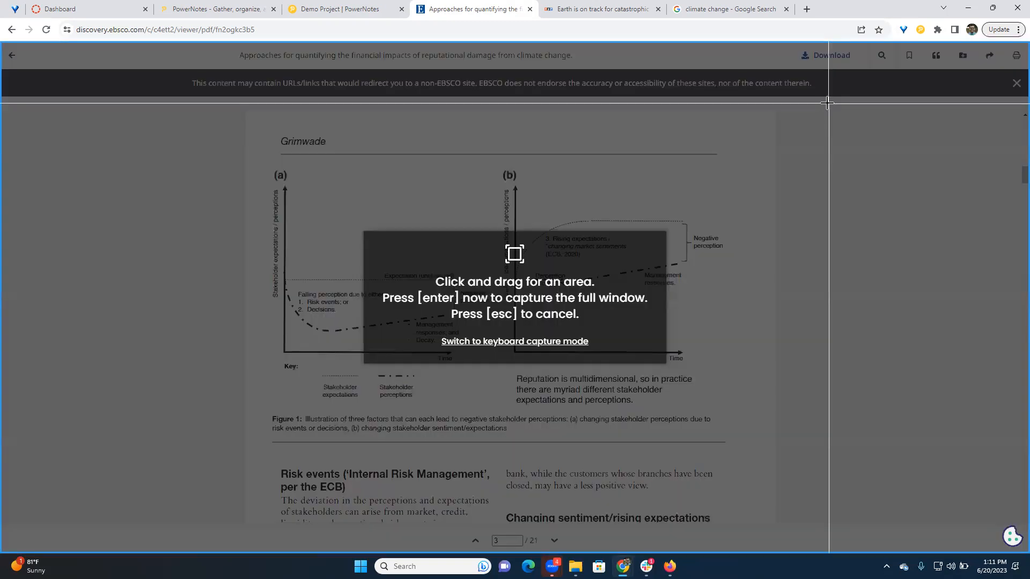
{"action": "left_click_drag", "start_coordinate": [266, 141], "coordinate": [757, 455]}
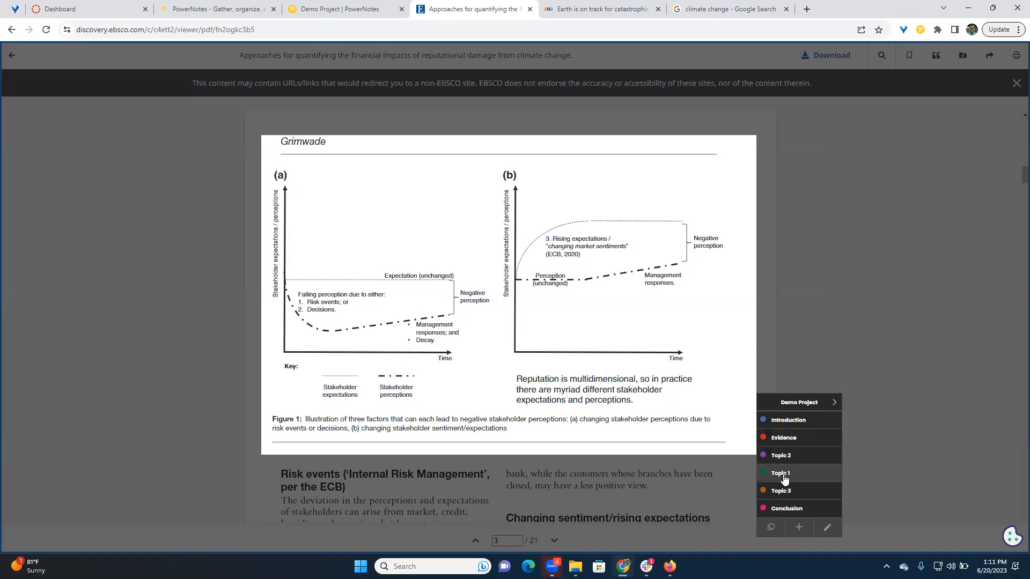
{"action": "left_click", "coordinate": [779, 470]}
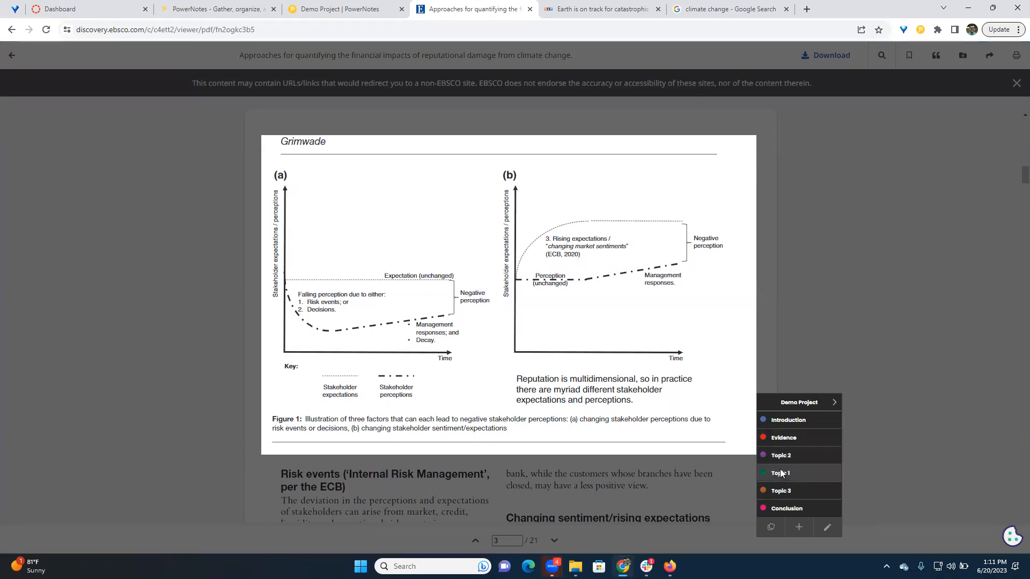
{"action": "left_click", "coordinate": [707, 418]}
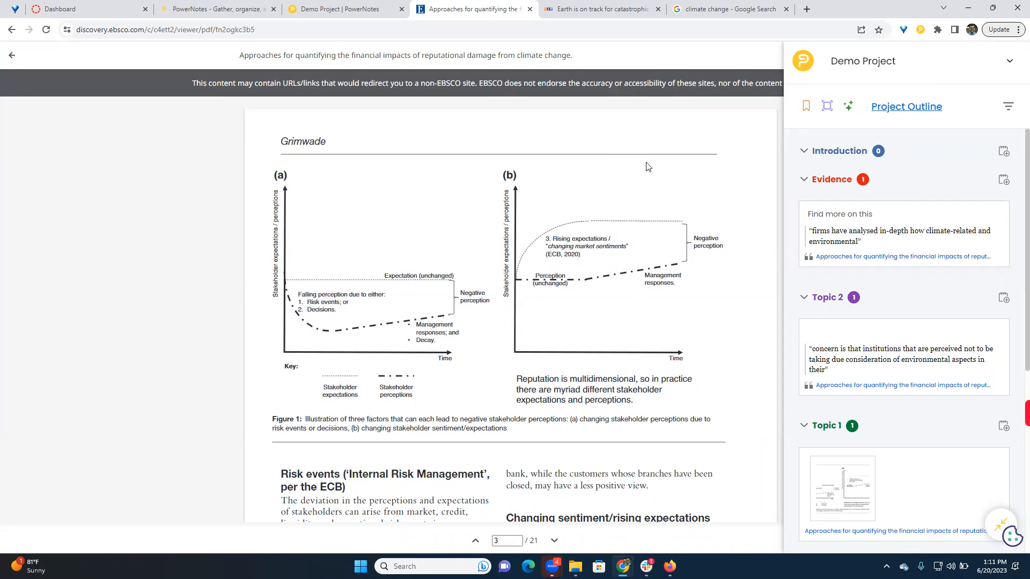
- Bookmark the NPR article on cutting emissions and give the bookmark the note "1:00 - 1:45 video. Use for XYZ"
{"action": "left_click", "coordinate": [571, 9]}
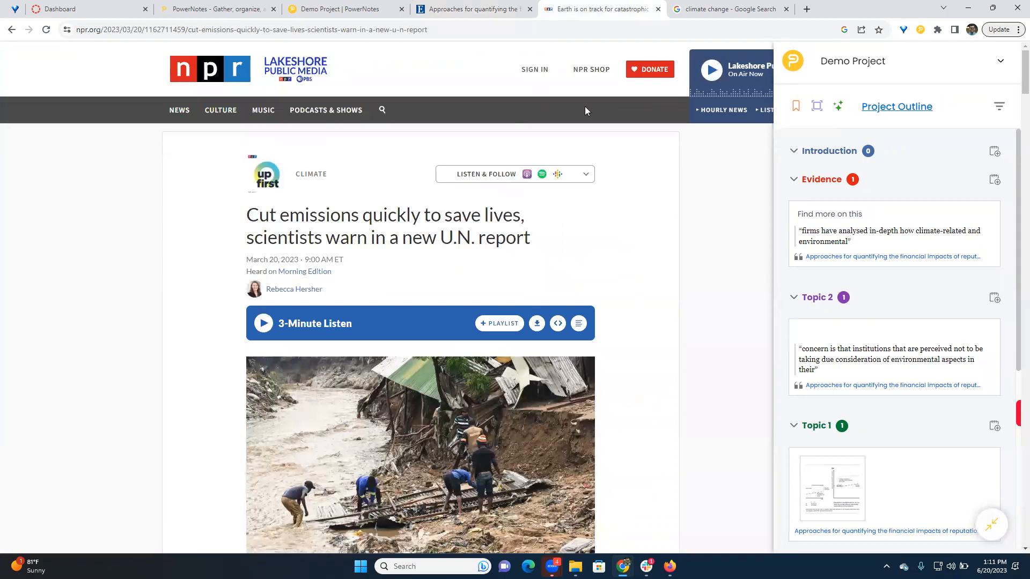
{"action": "left_click", "coordinate": [796, 109]}
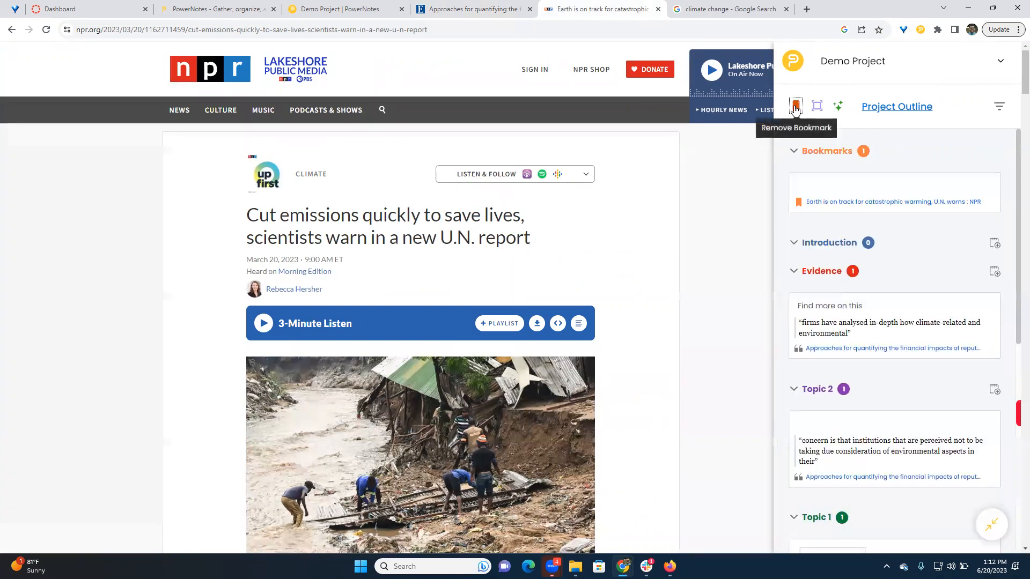
{"action": "left_click", "coordinate": [826, 185]}
{"action": "type", "text": "T"}
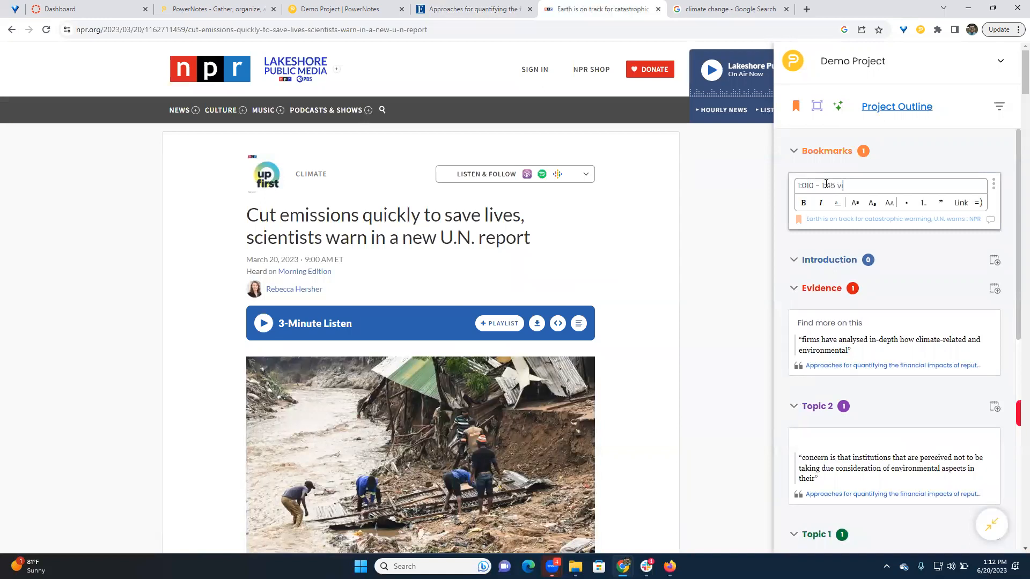
{"action": "type", "text": ":010 - 1:45 video. Use f"}
{"action": "left_click", "coordinate": [783, 203]}
{"action": "left_click", "coordinate": [812, 188]}
{"action": "key", "text": "BackSpace"}
{"action": "key", "text": "BackSpace"}
{"action": "type", "text": "0"}
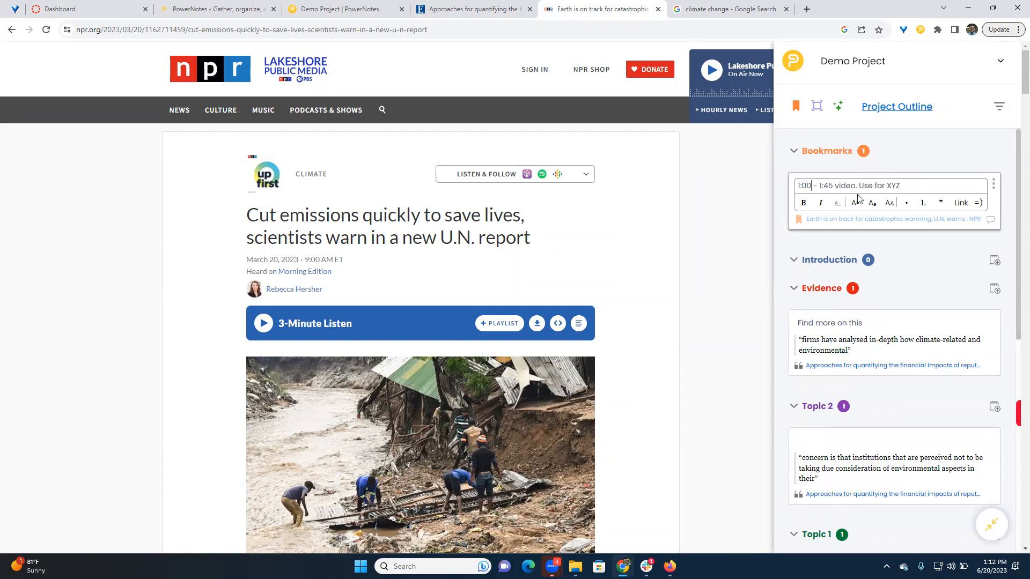
- Move the NPR article bookmark to the Evidence topic
{"action": "left_click", "coordinate": [994, 184]}
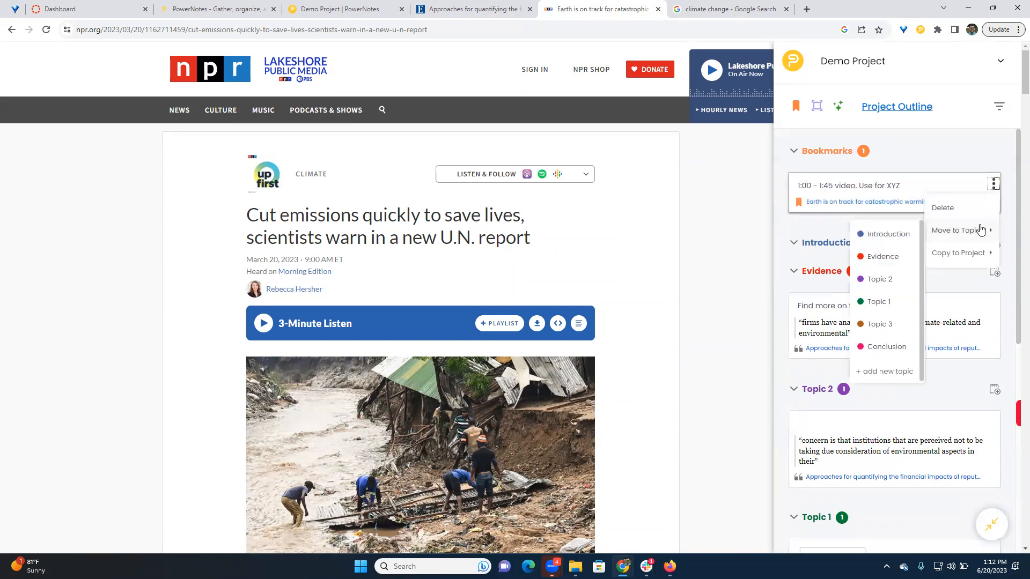
{"action": "mouse_move", "coordinate": [966, 234]}
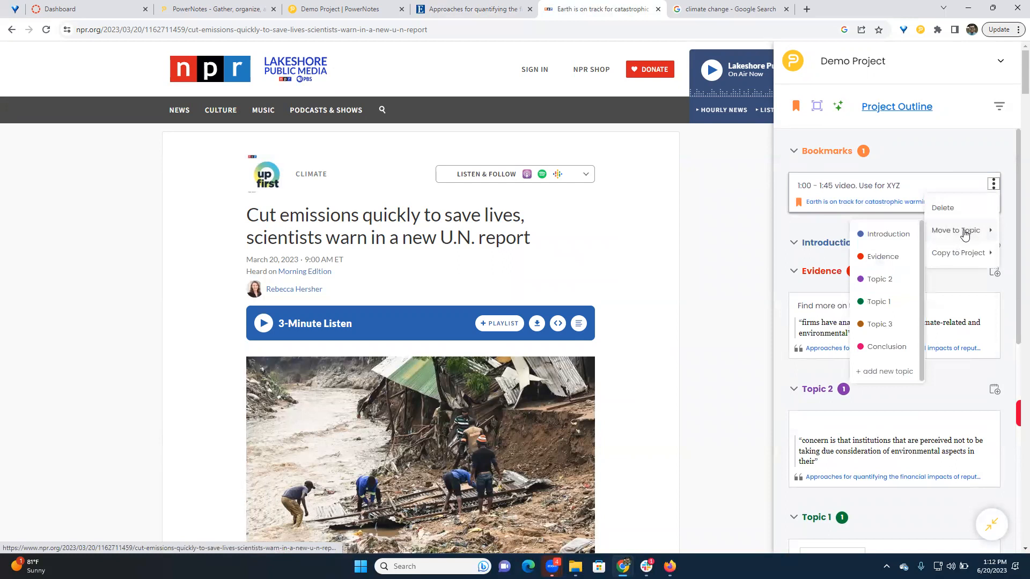
{"action": "left_click", "coordinate": [882, 256]}
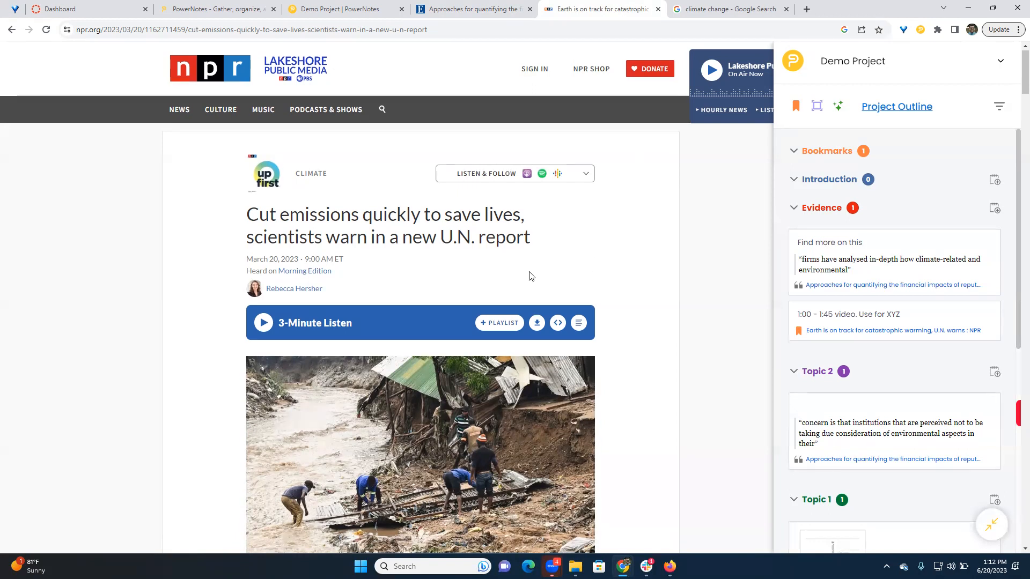
- Highlight the NPR passage from "The planet faces an increasingly dire situation" to "including heat", save it under Topic 1 and confirm its MLA (9th ed.) citation
{"action": "scroll", "coordinate": [529, 276], "scroll_direction": "down", "scroll_amount": 1}
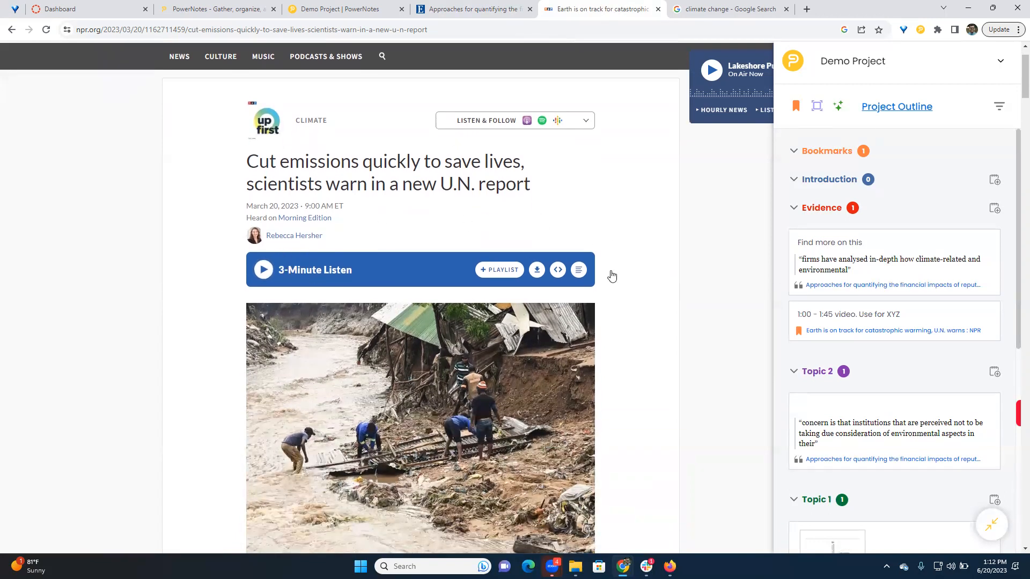
{"action": "scroll", "coordinate": [699, 284], "scroll_direction": "down", "scroll_amount": 5}
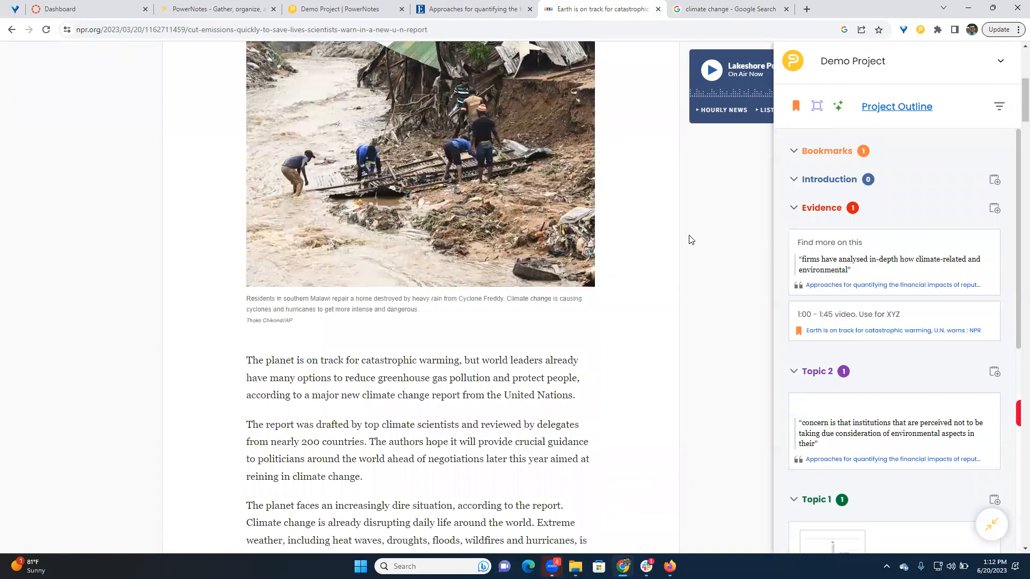
{"action": "scroll", "coordinate": [687, 240], "scroll_direction": "down", "scroll_amount": 3}
{"action": "left_click_drag", "start_coordinate": [247, 354], "coordinate": [347, 389]}
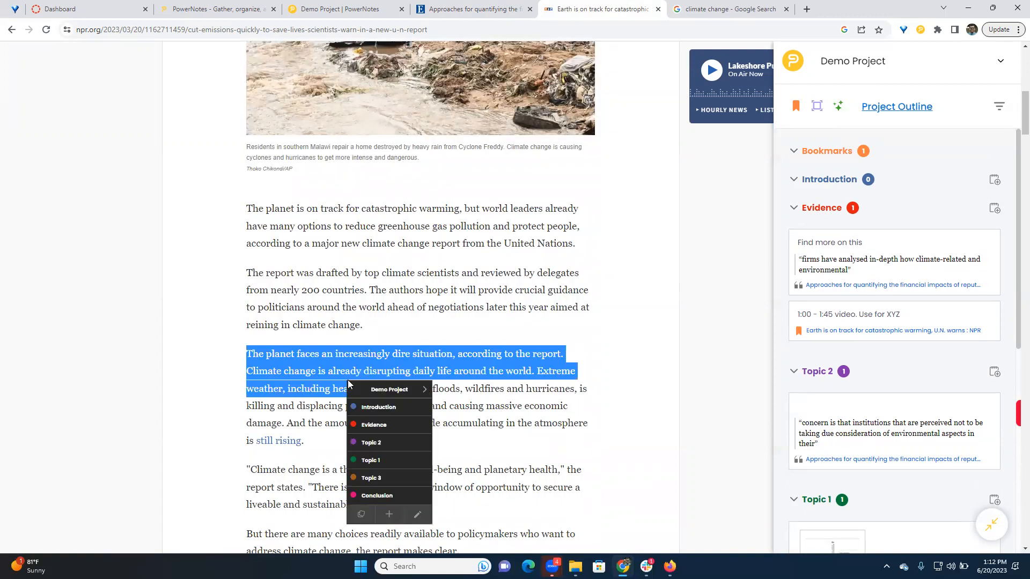
{"action": "left_click", "coordinate": [393, 460]}
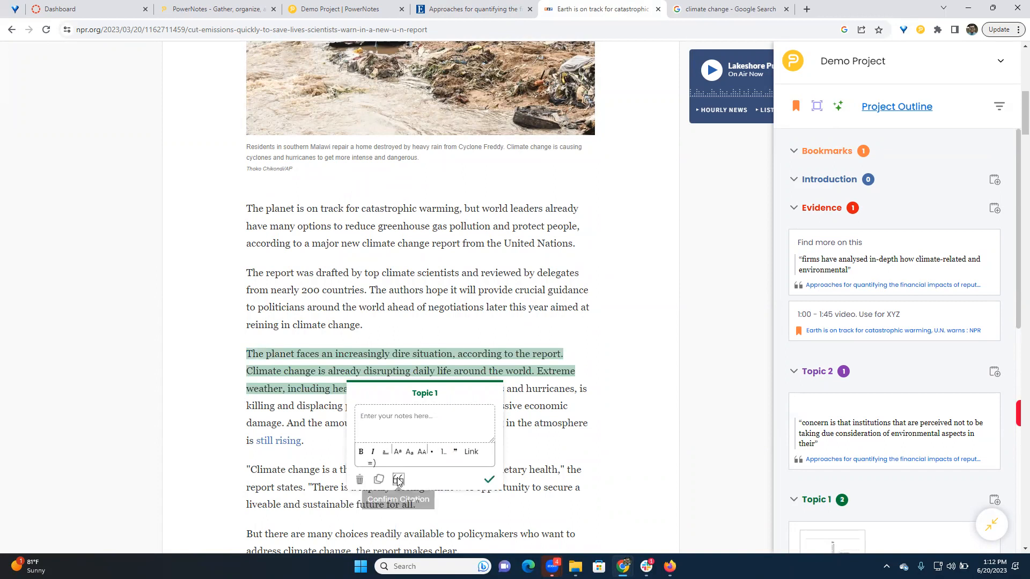
{"action": "left_click", "coordinate": [398, 478]}
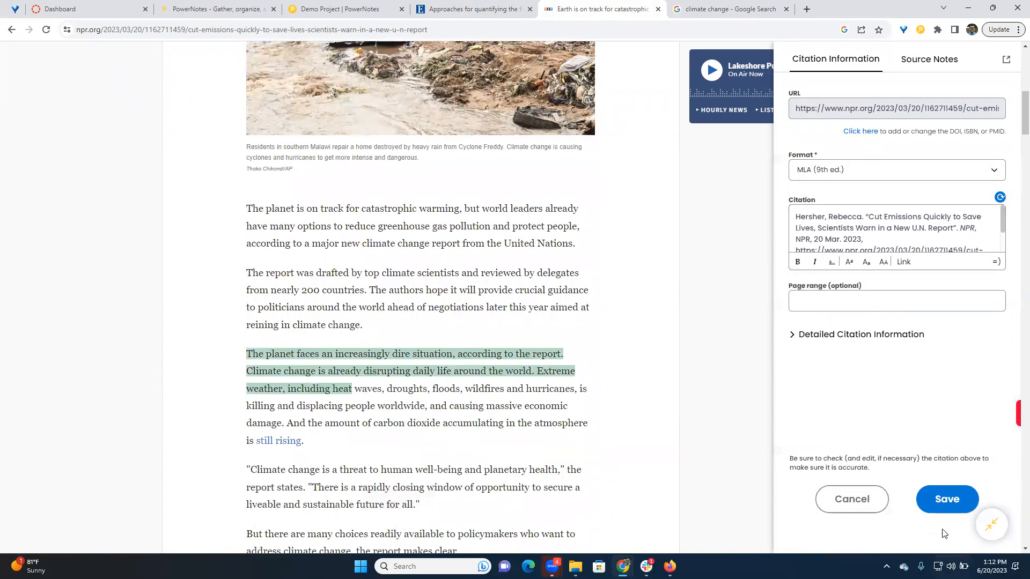
{"action": "left_click", "coordinate": [940, 500]}
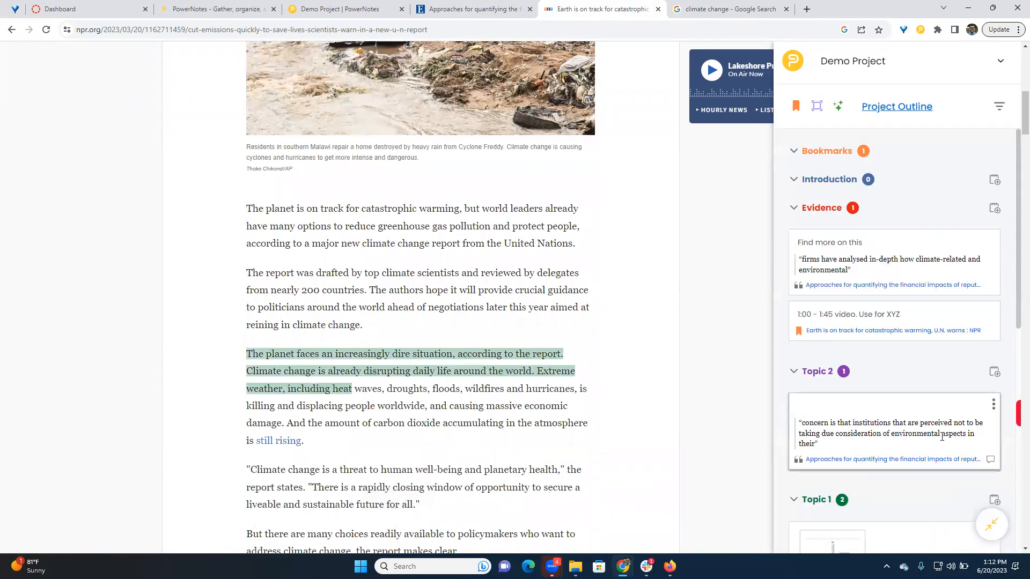
- Open the sidebar's sort and filter options, examine the available Show filters and keep All selected
{"action": "scroll", "coordinate": [912, 300], "scroll_direction": "up", "scroll_amount": 3}
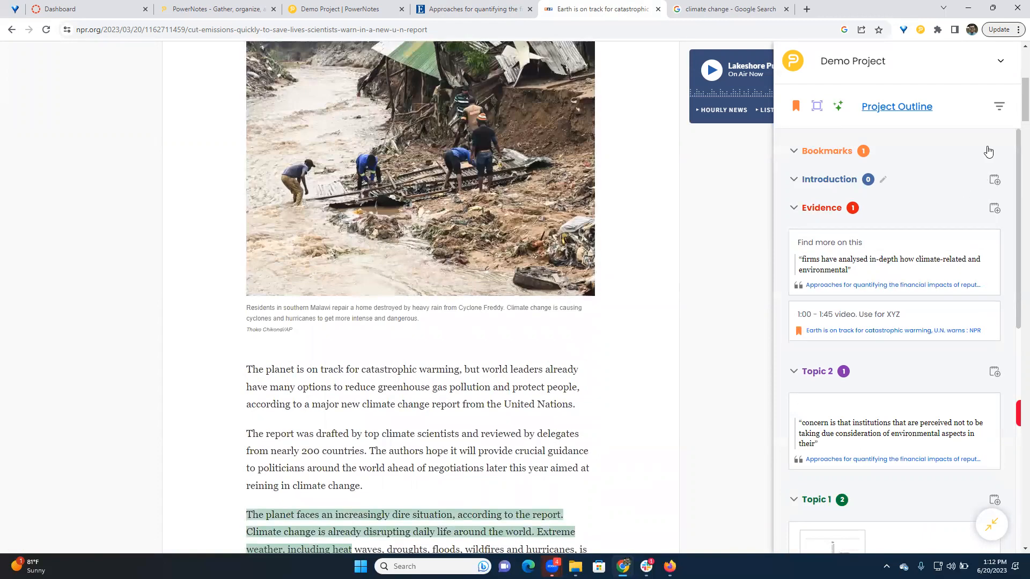
{"action": "left_click", "coordinate": [996, 115]}
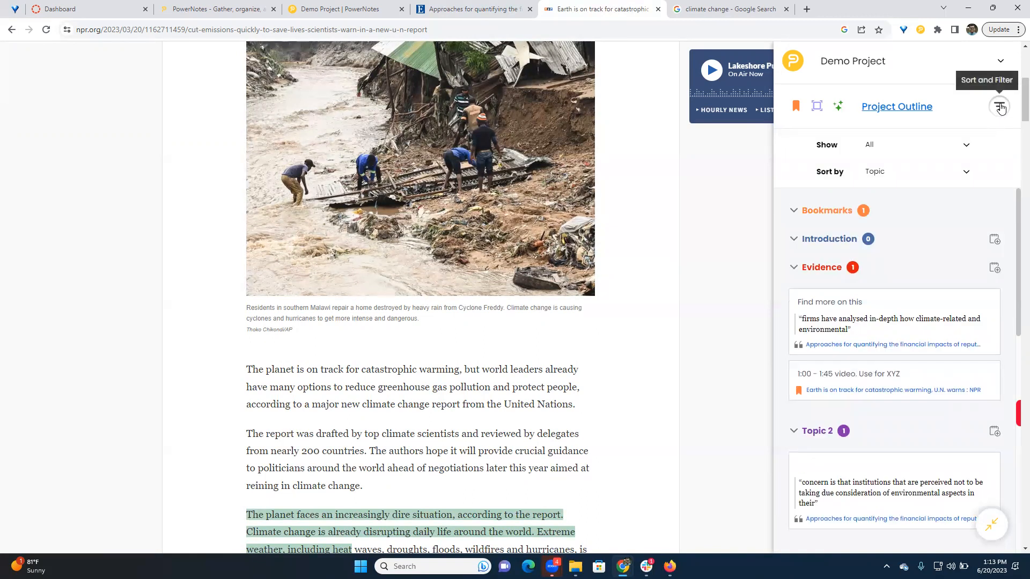
{"action": "left_click", "coordinate": [883, 149]}
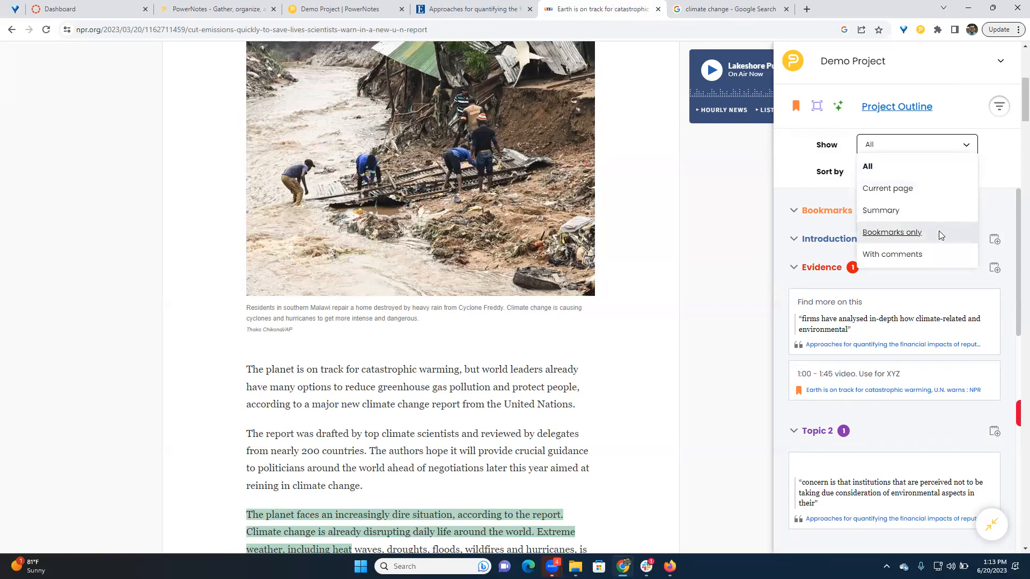
{"action": "scroll", "coordinate": [941, 187], "scroll_direction": "down", "scroll_amount": 1}
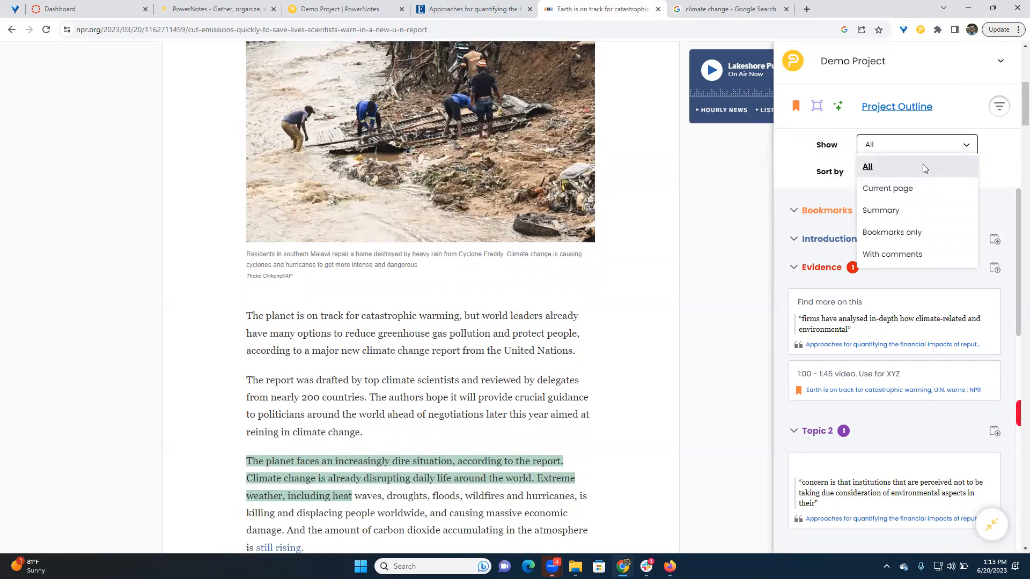
{"action": "left_click", "coordinate": [918, 168]}
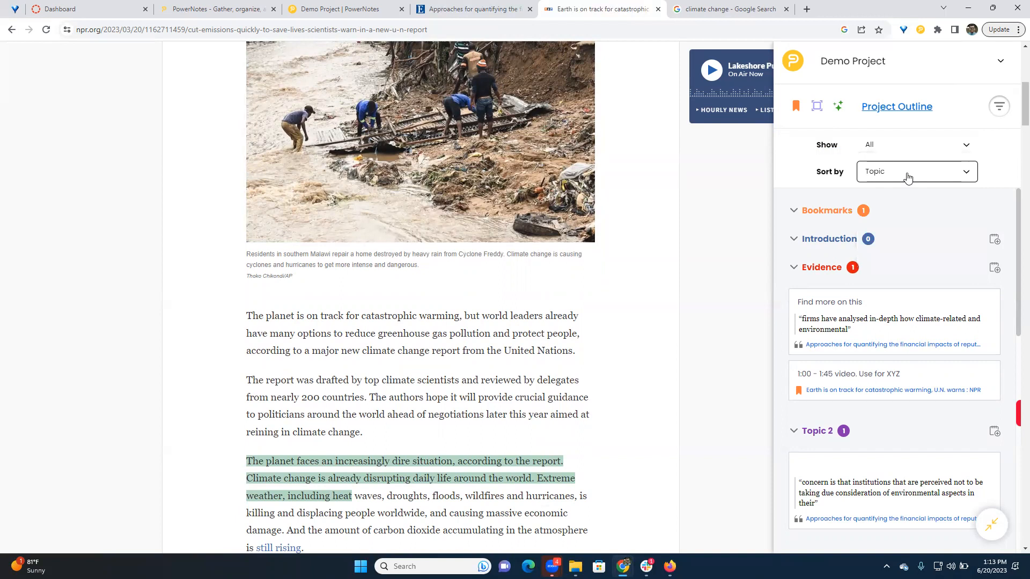
- Sort the Demo Project items by Date and look through the dated list
{"action": "left_click", "coordinate": [907, 177]}
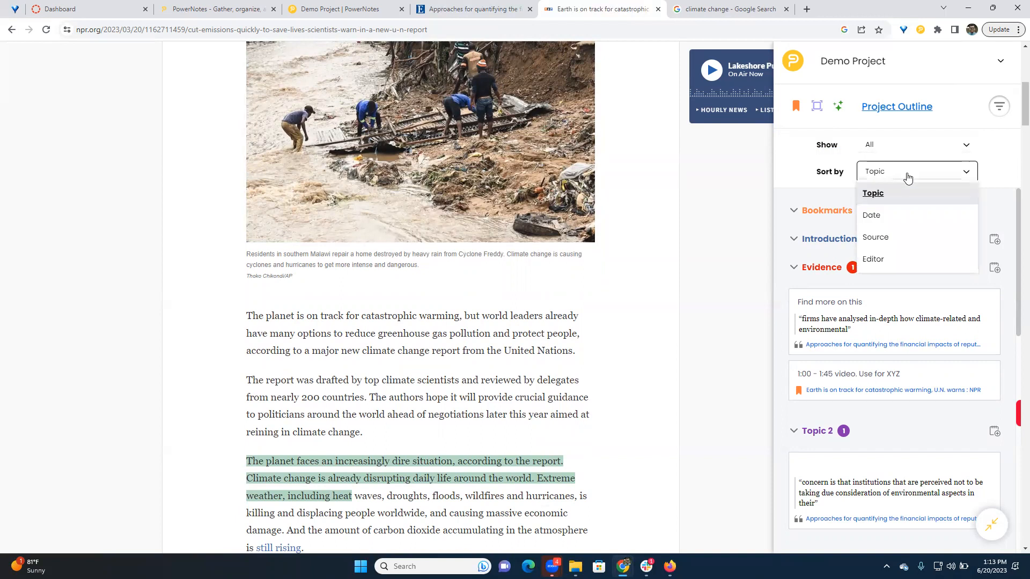
{"action": "left_click", "coordinate": [904, 216]}
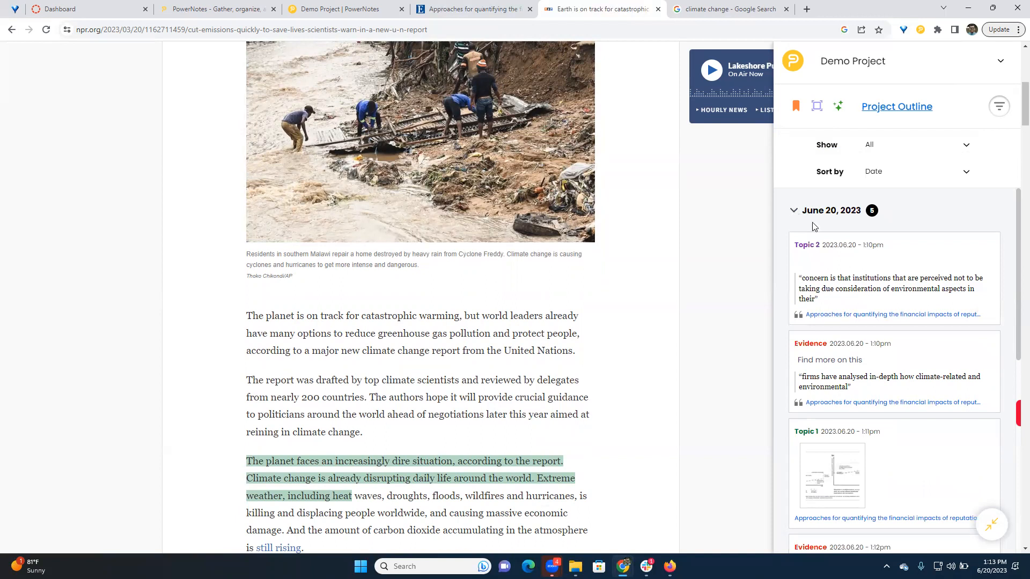
{"action": "scroll", "coordinate": [813, 226], "scroll_direction": "down", "scroll_amount": 7}
{"action": "scroll", "coordinate": [869, 360], "scroll_direction": "up", "scroll_amount": 6}
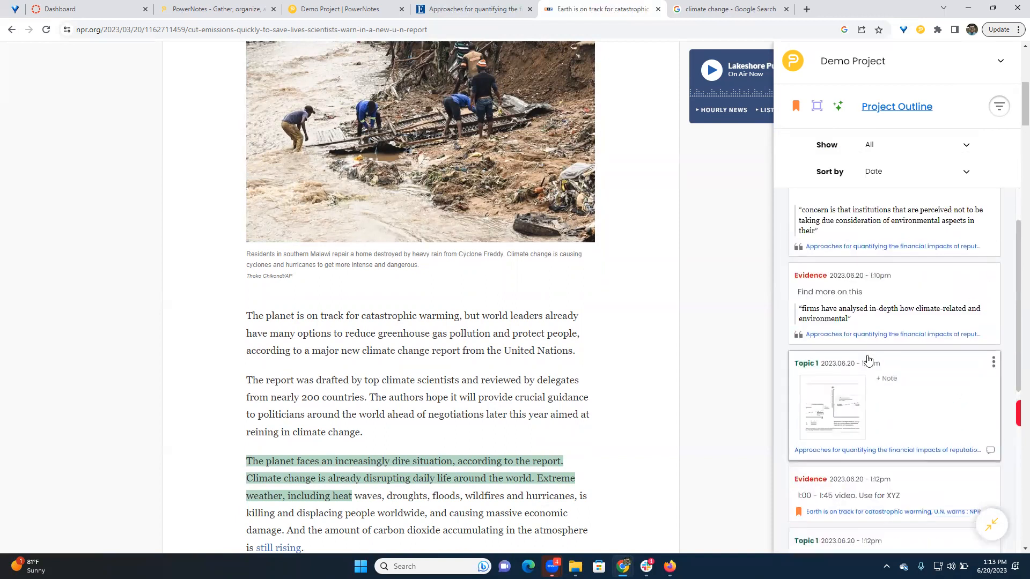
{"action": "scroll", "coordinate": [837, 322], "scroll_direction": "up", "scroll_amount": 1}
{"action": "scroll", "coordinate": [885, 263], "scroll_direction": "down", "scroll_amount": 3}
{"action": "scroll", "coordinate": [916, 267], "scroll_direction": "down", "scroll_amount": 5}
{"action": "scroll", "coordinate": [912, 268], "scroll_direction": "up", "scroll_amount": 8}
- Sort the items by Source, collapse both source groups and expand the "Approaches for quantifying the financial impacts" group again
{"action": "left_click", "coordinate": [869, 173]}
{"action": "left_click", "coordinate": [917, 238]}
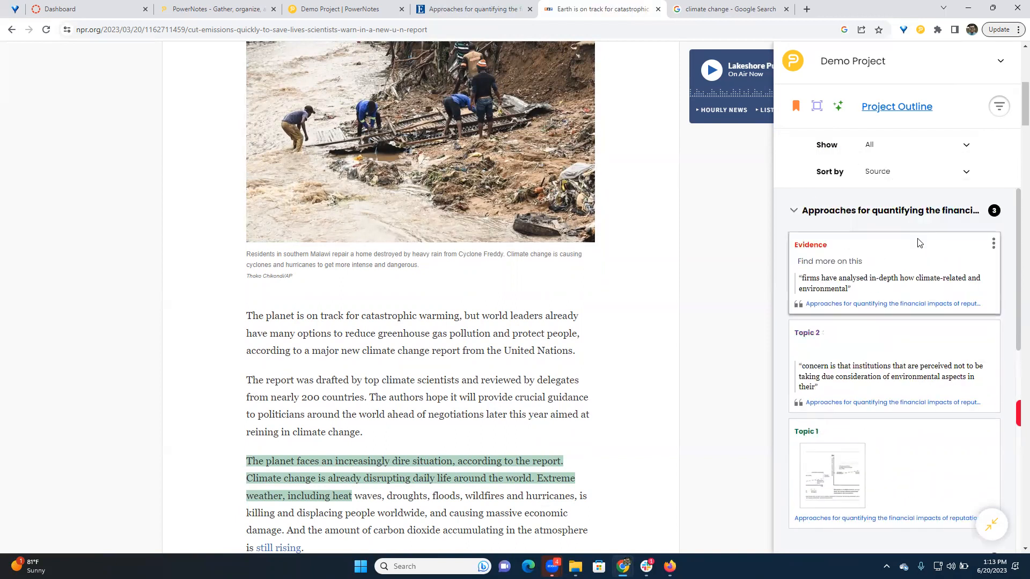
{"action": "left_click", "coordinate": [793, 210]}
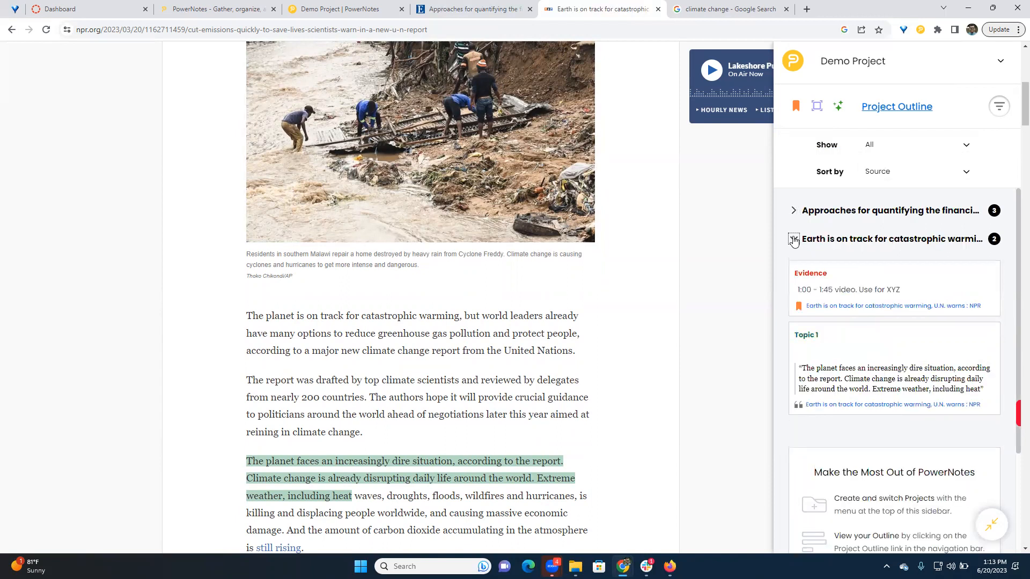
{"action": "left_click", "coordinate": [793, 239]}
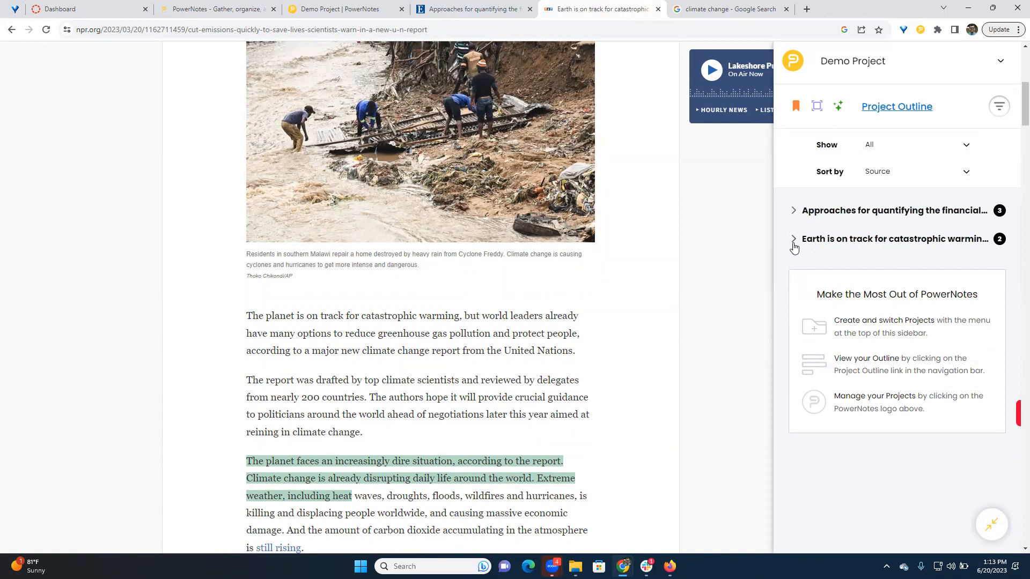
{"action": "left_click", "coordinate": [795, 210]}
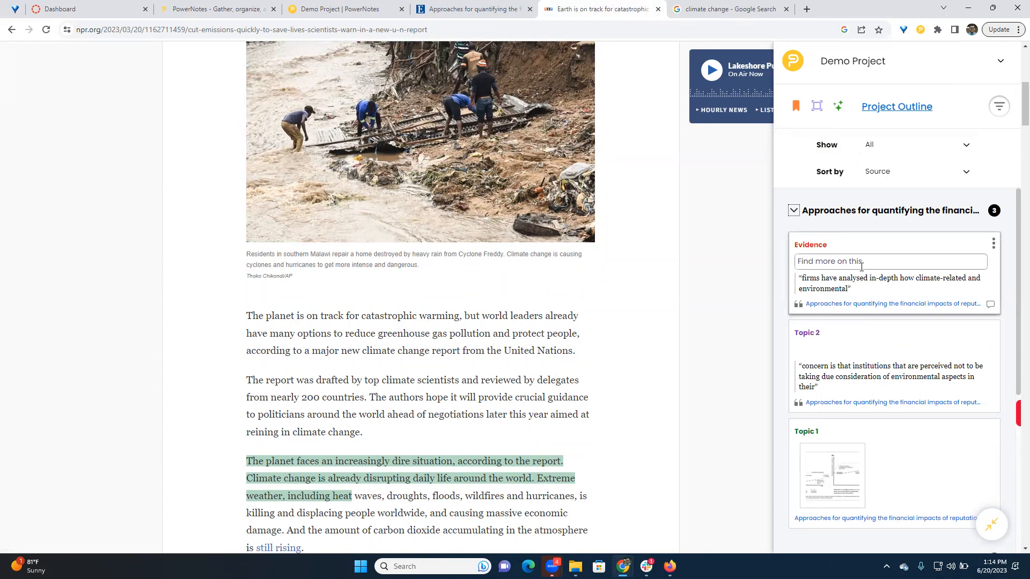
- Sort the items by Editor, hide the sort and filter options, and leave the Me group expanded
{"action": "left_click", "coordinate": [907, 179]}
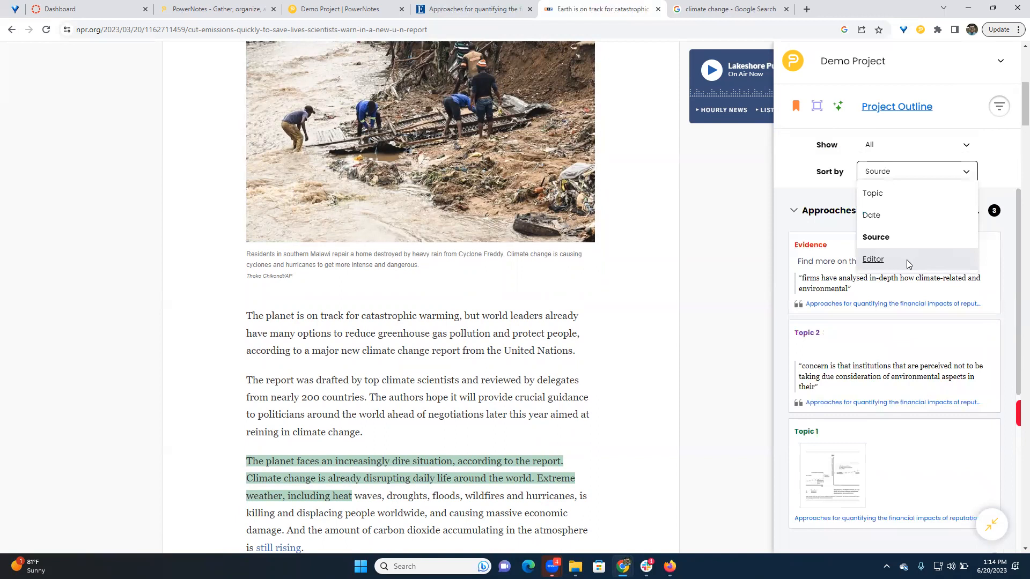
{"action": "left_click", "coordinate": [906, 260]}
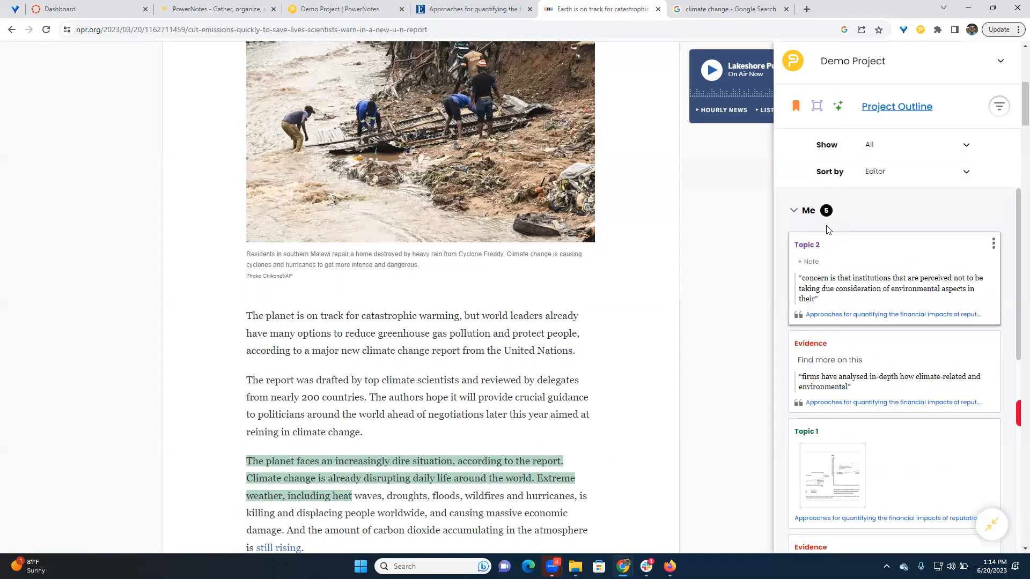
{"action": "left_click", "coordinate": [792, 211]}
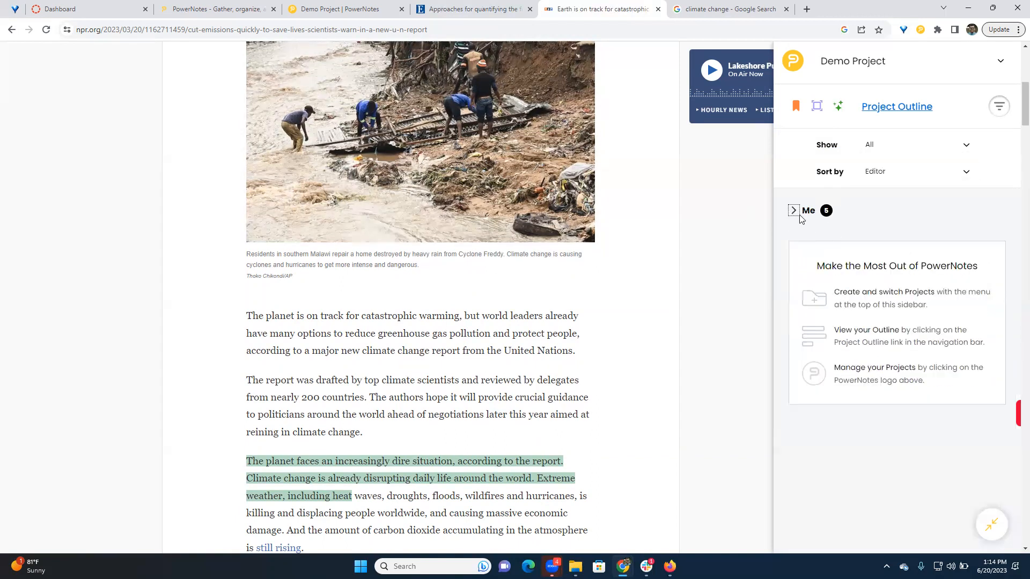
{"action": "left_click", "coordinate": [792, 211]}
{"action": "left_click", "coordinate": [793, 212]}
{"action": "left_click", "coordinate": [997, 114]}
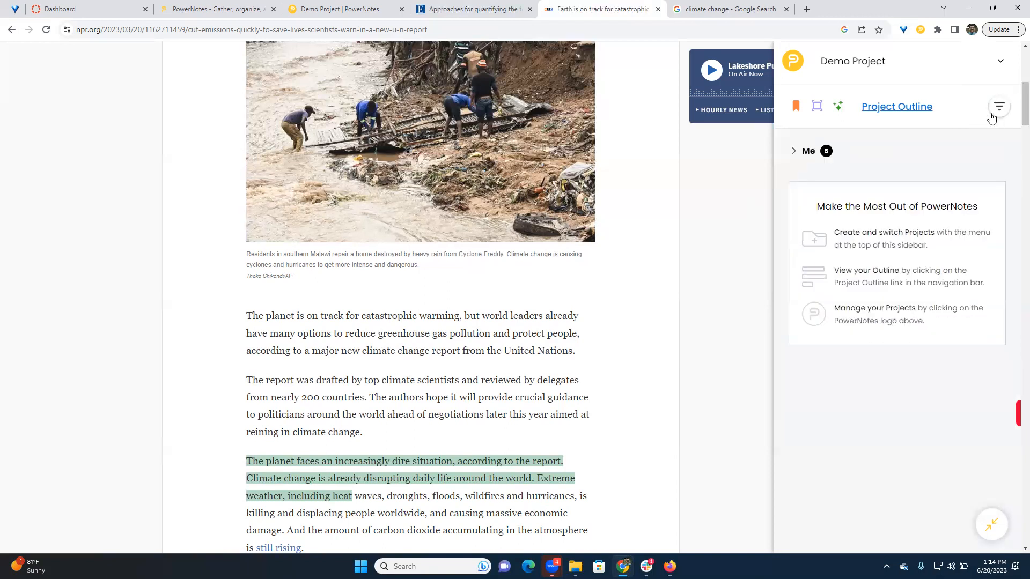
{"action": "left_click", "coordinate": [793, 151]}
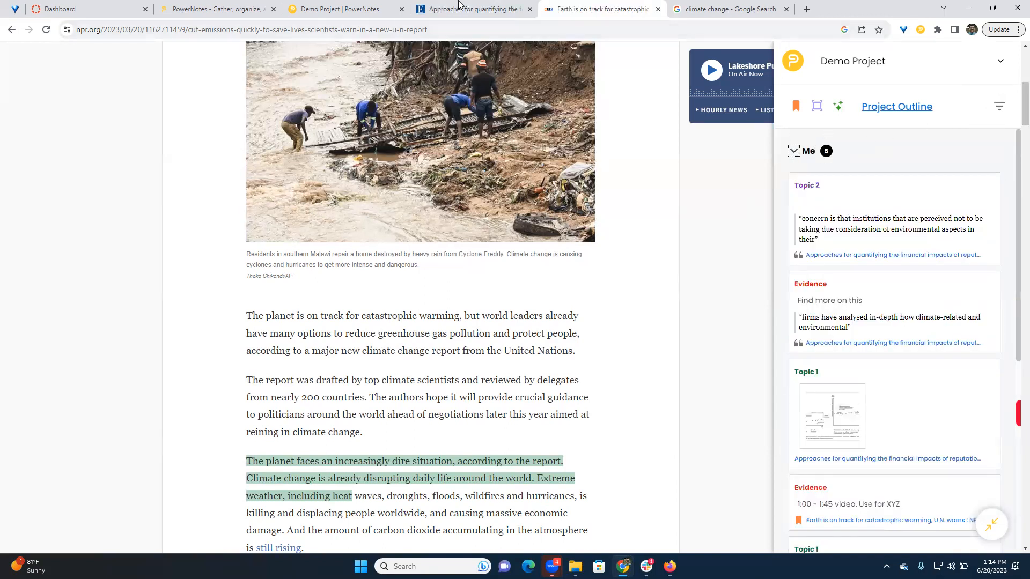
- In the Demo Project outline, move the "firms have analysed in-depth" highlight to Introduction and the NPR bookmark to Topic 1
{"action": "left_click", "coordinate": [347, 9]}
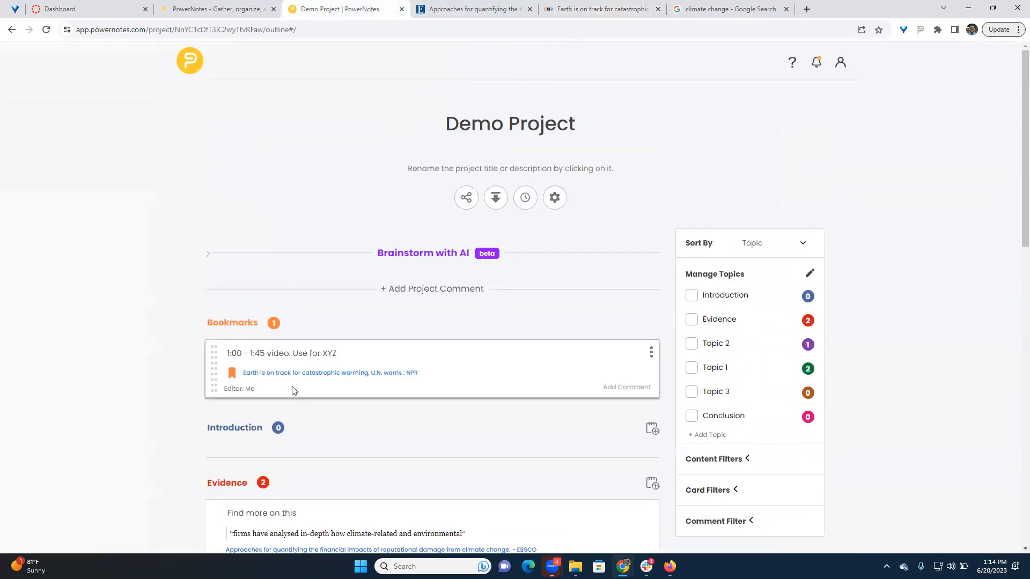
{"action": "left_click_drag", "start_coordinate": [214, 402], "coordinate": [282, 187]}
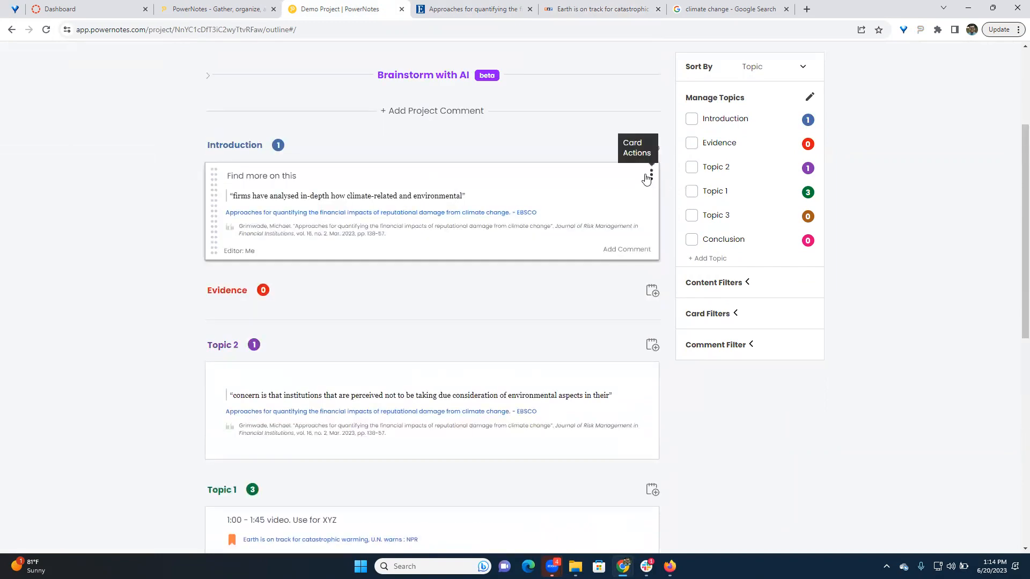
- Examine which topics and projects the "firms have analysed in-depth" card can be moved or copied to, without choosing any
{"action": "left_click", "coordinate": [652, 176]}
{"action": "mouse_move", "coordinate": [633, 130]}
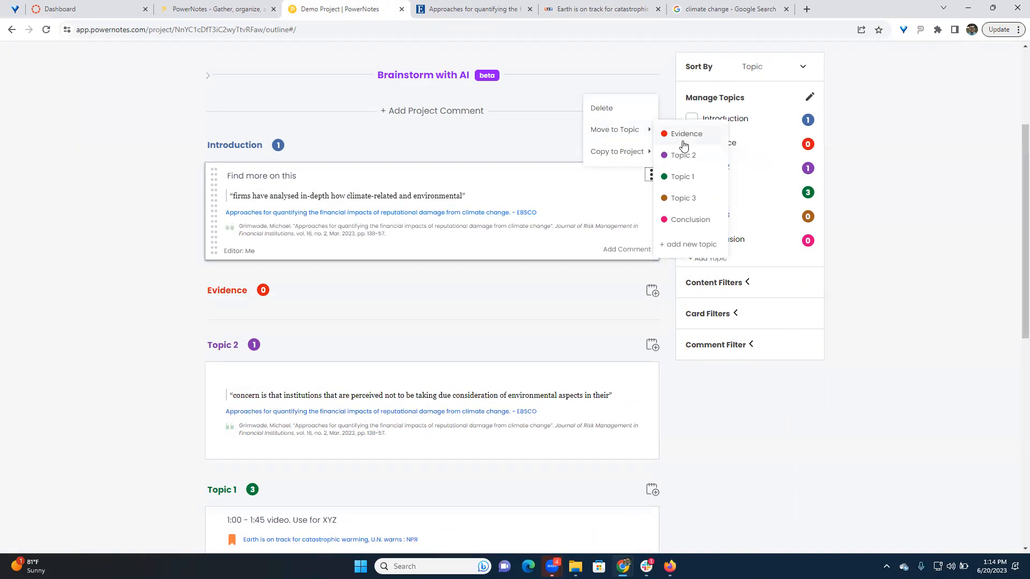
{"action": "mouse_move", "coordinate": [626, 153]}
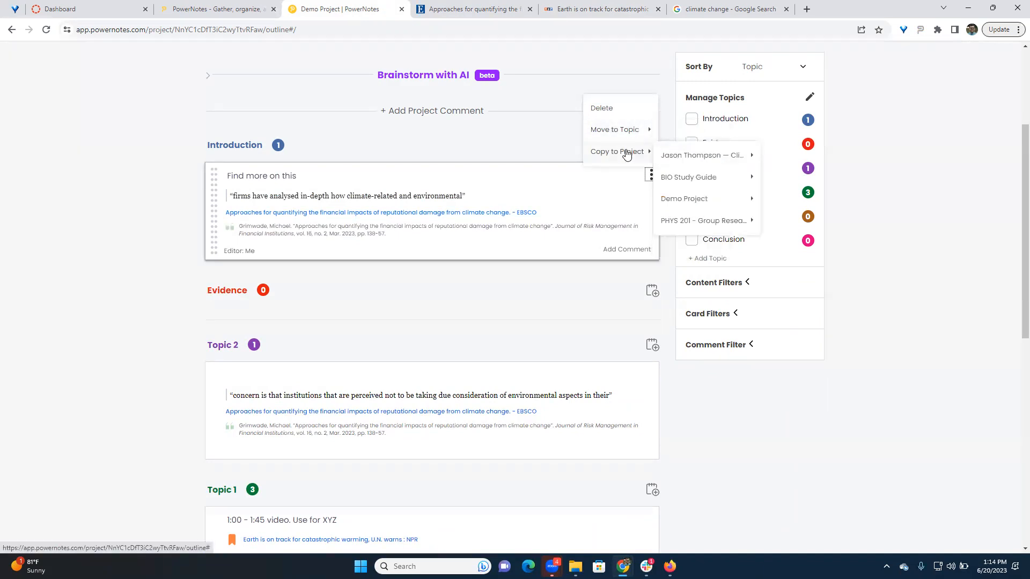
{"action": "mouse_move", "coordinate": [717, 166]}
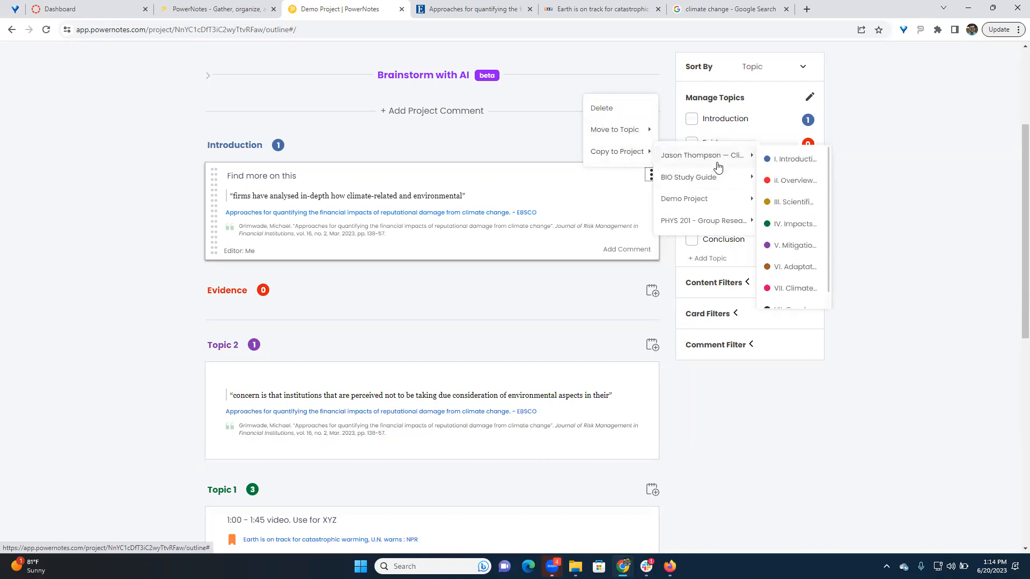
{"action": "left_click", "coordinate": [914, 172]}
- Examine the projects that the whole Topic 1 section can be moved to, without choosing any
{"action": "scroll", "coordinate": [380, 282], "scroll_direction": "up", "scroll_amount": 2}
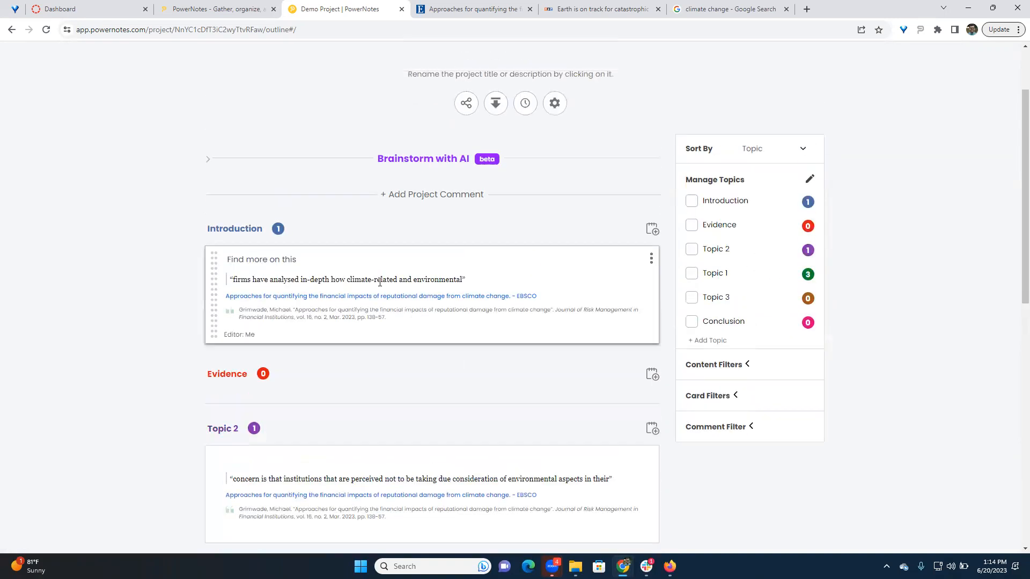
{"action": "scroll", "coordinate": [597, 372], "scroll_direction": "down", "scroll_amount": 1}
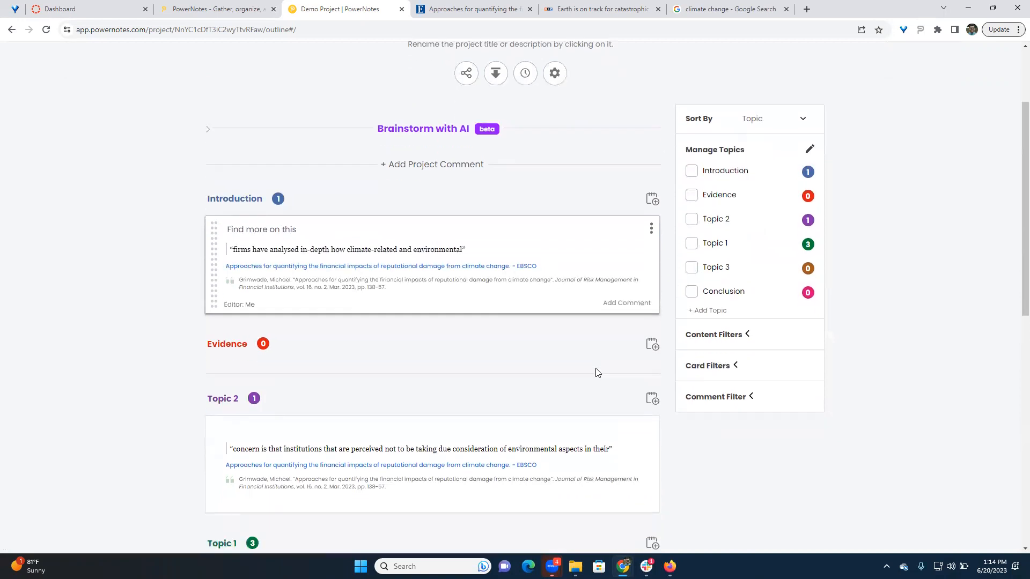
{"action": "scroll", "coordinate": [661, 392], "scroll_direction": "down", "scroll_amount": 1}
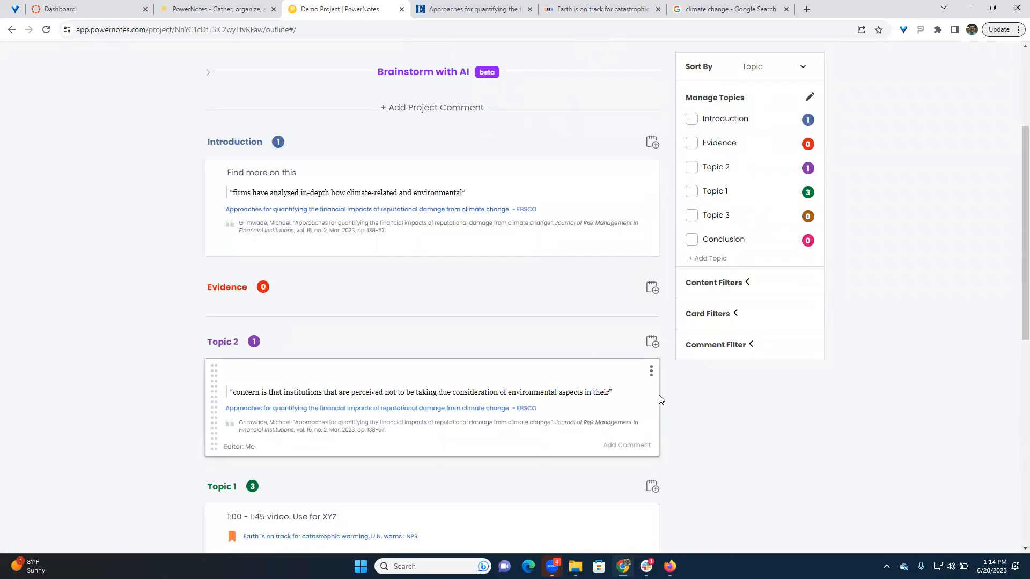
{"action": "scroll", "coordinate": [662, 386], "scroll_direction": "down", "scroll_amount": 3}
{"action": "left_click", "coordinate": [268, 332]}
{"action": "mouse_move", "coordinate": [253, 294]}
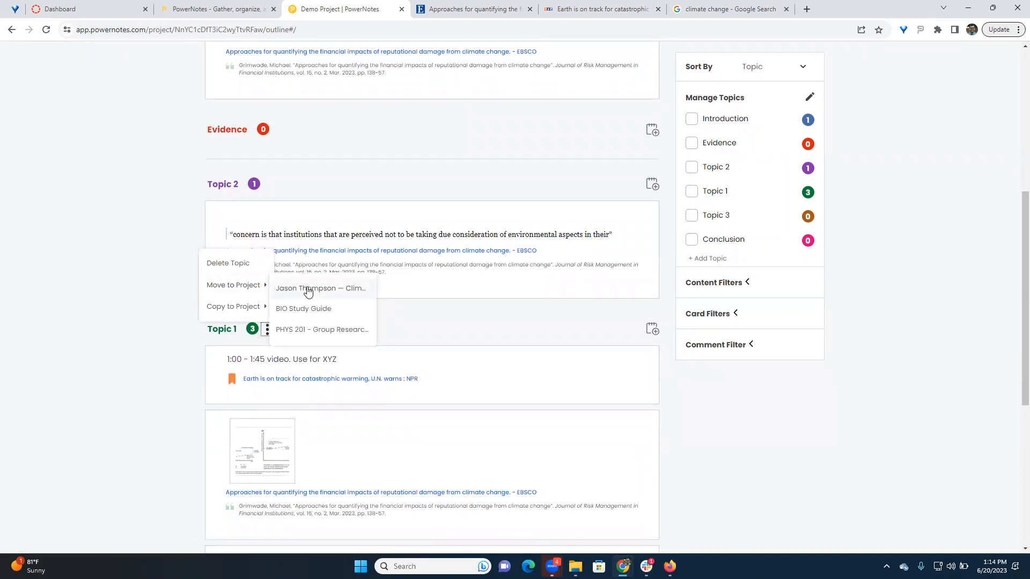
{"action": "left_click", "coordinate": [184, 262]}
{"action": "scroll", "coordinate": [185, 262], "scroll_direction": "up", "scroll_amount": 7}
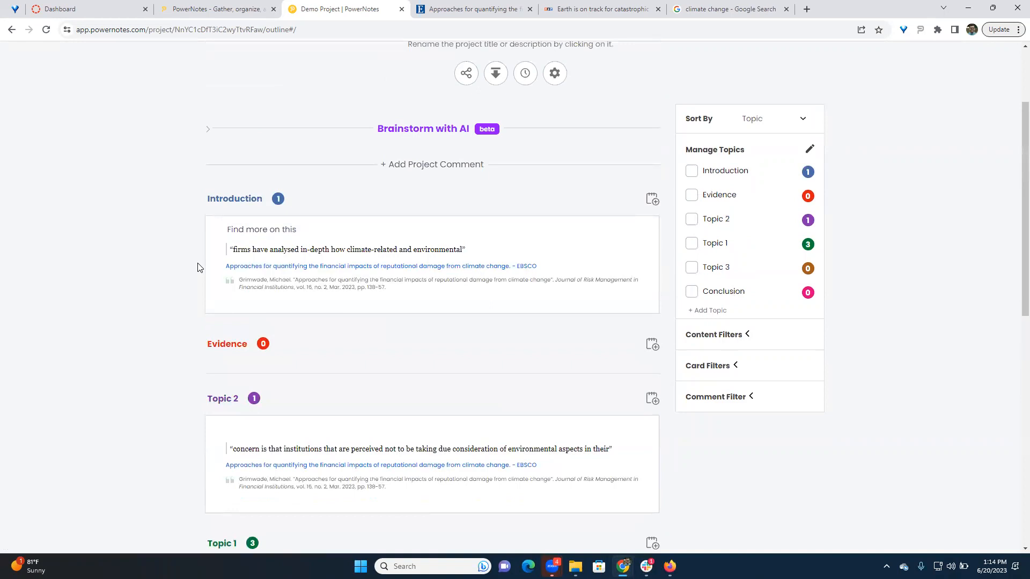
{"action": "scroll", "coordinate": [133, 255], "scroll_direction": "down", "scroll_amount": 2}
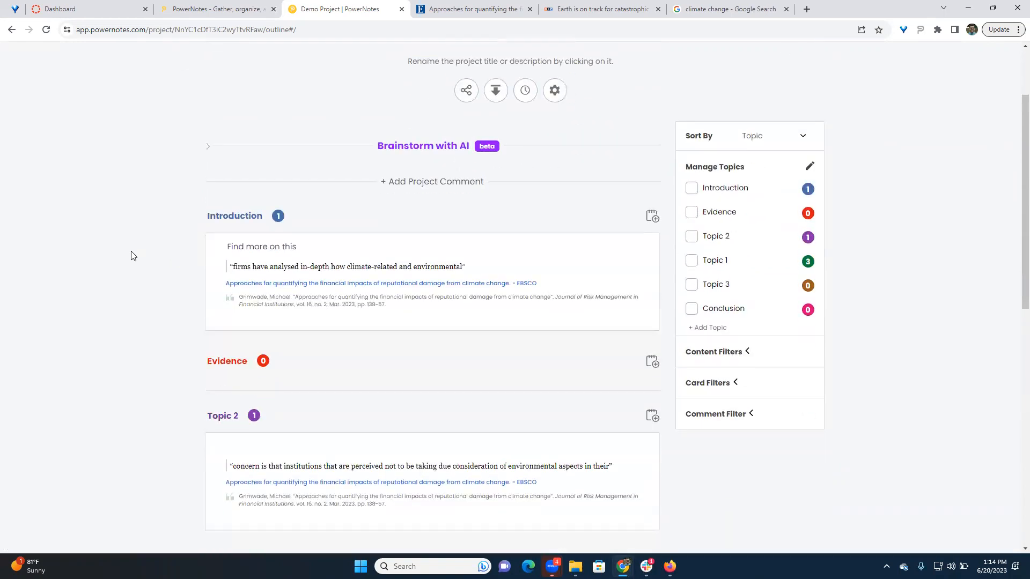
{"action": "scroll", "coordinate": [140, 255], "scroll_direction": "down", "scroll_amount": 1}
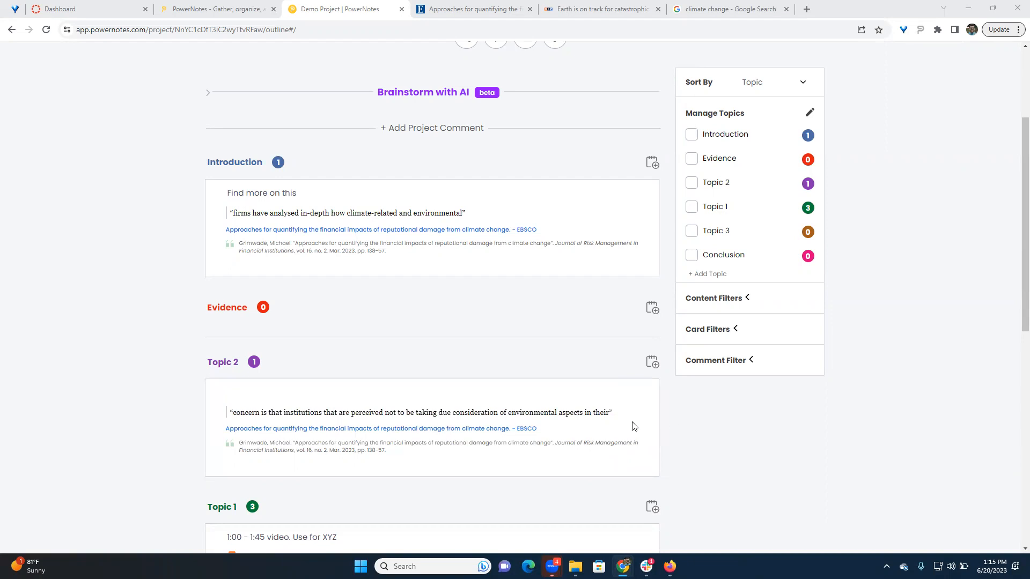
{"action": "scroll", "coordinate": [579, 359], "scroll_direction": "up", "scroll_amount": 2}
{"action": "scroll", "coordinate": [578, 356], "scroll_direction": "up", "scroll_amount": 1}
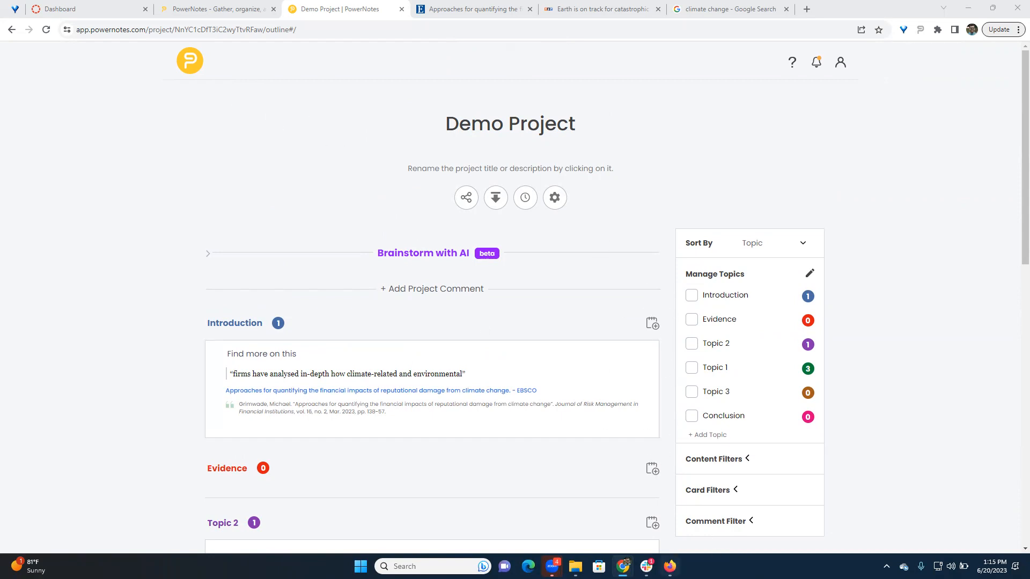
- Switch to the Firefox window, open PHYS 201 - Group Research Project from the PowerNotes project list and look over its outline topics
{"action": "mouse_move", "coordinate": [669, 566]}
{"action": "left_click", "coordinate": [666, 533]}
{"action": "left_click", "coordinate": [317, 12]}
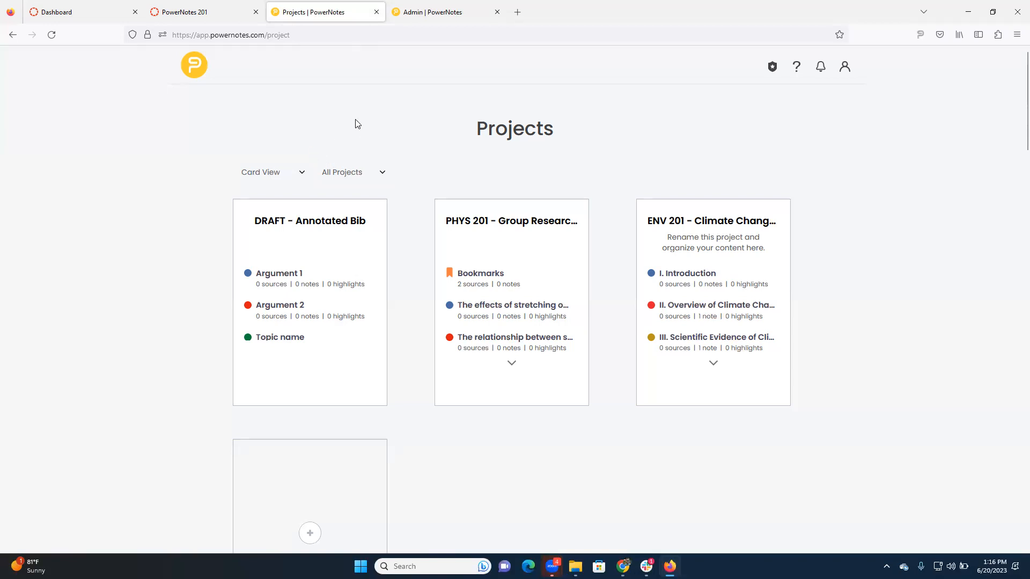
{"action": "mouse_move", "coordinate": [466, 215]}
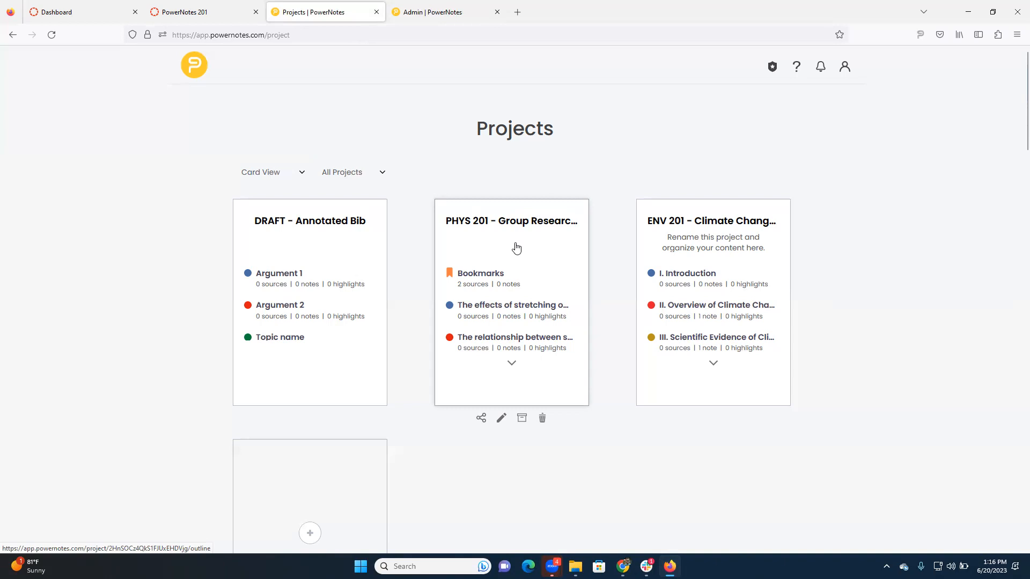
{"action": "left_click", "coordinate": [509, 225]}
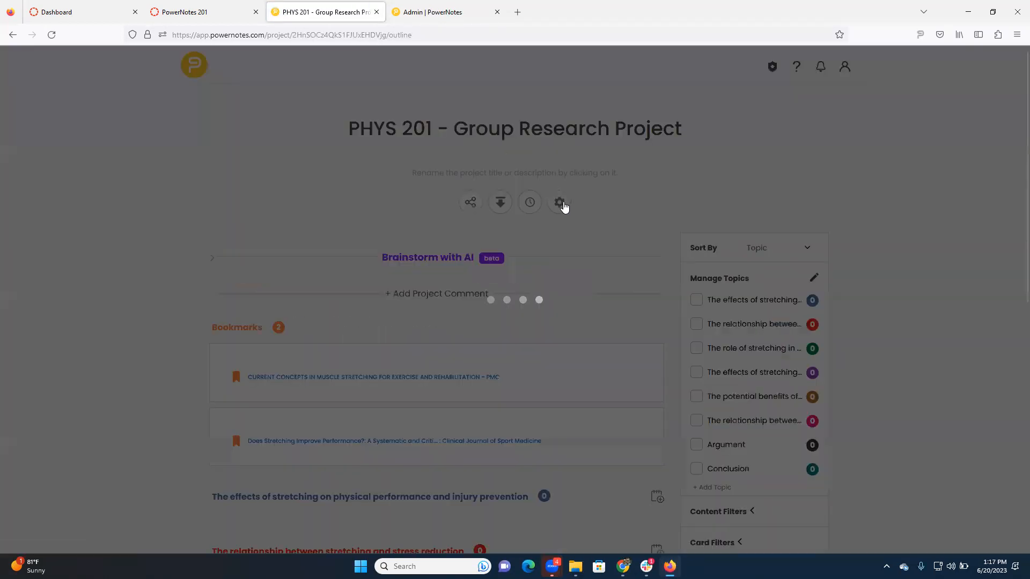
{"action": "scroll", "coordinate": [504, 244], "scroll_direction": "down", "scroll_amount": 2}
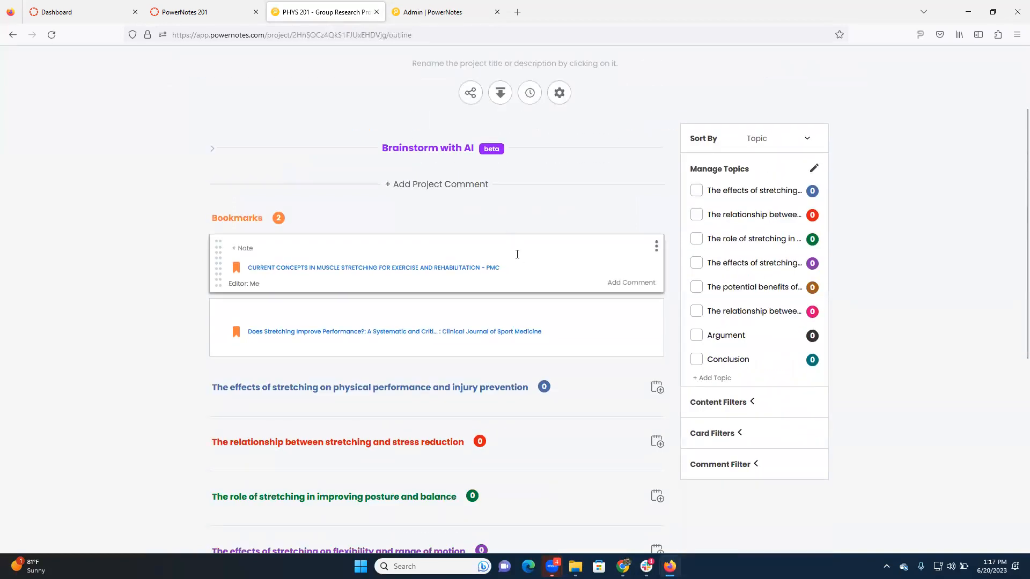
{"action": "scroll", "coordinate": [517, 252], "scroll_direction": "up", "scroll_amount": 2}
{"action": "scroll", "coordinate": [512, 242], "scroll_direction": "down", "scroll_amount": 3}
{"action": "scroll", "coordinate": [507, 246], "scroll_direction": "down", "scroll_amount": 3}
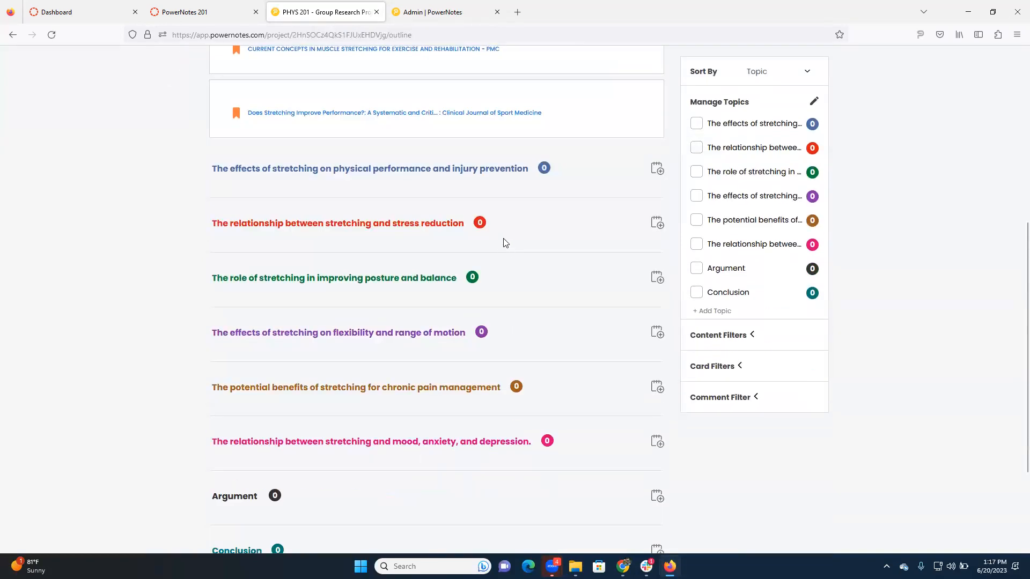
- Examine the bookmarks and the empty stretching topics in the PHYS 201 - Group Research Project outline
{"action": "scroll", "coordinate": [496, 252], "scroll_direction": "up", "scroll_amount": 2}
{"action": "scroll", "coordinate": [494, 253], "scroll_direction": "up", "scroll_amount": 2}
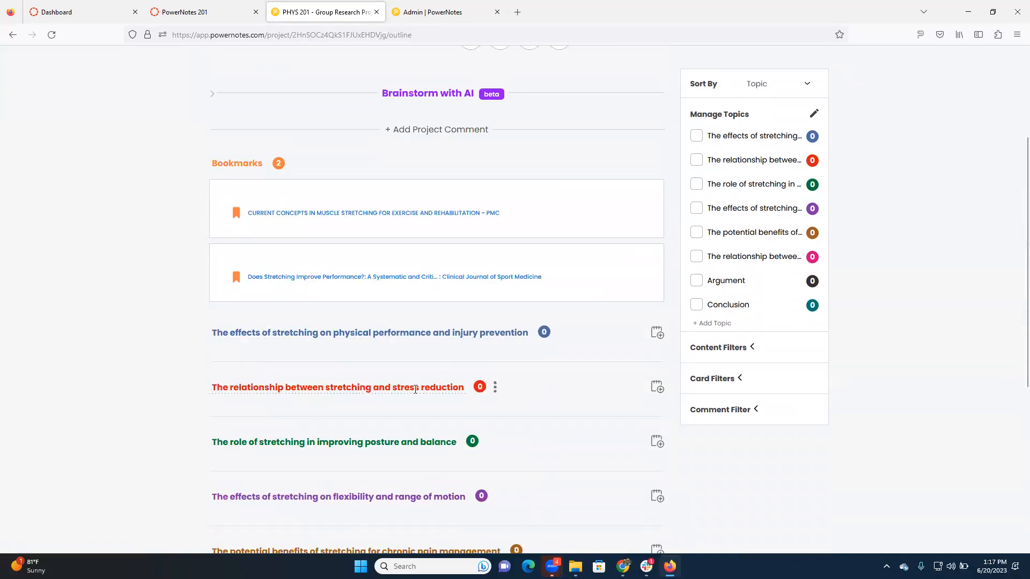
{"action": "scroll", "coordinate": [397, 400], "scroll_direction": "down", "scroll_amount": 1}
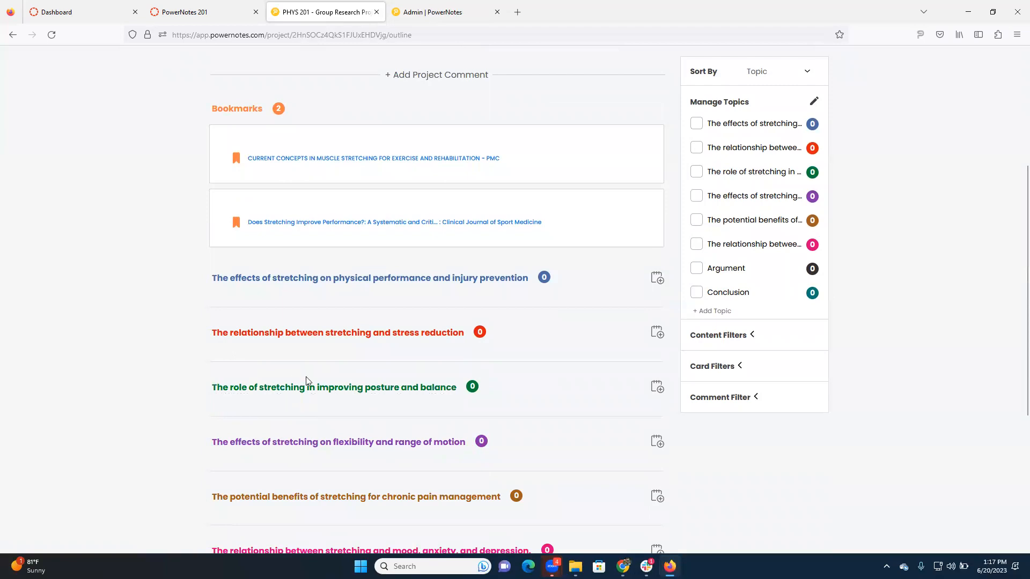
{"action": "scroll", "coordinate": [314, 373], "scroll_direction": "down", "scroll_amount": 1}
{"action": "scroll", "coordinate": [362, 319], "scroll_direction": "up", "scroll_amount": 3}
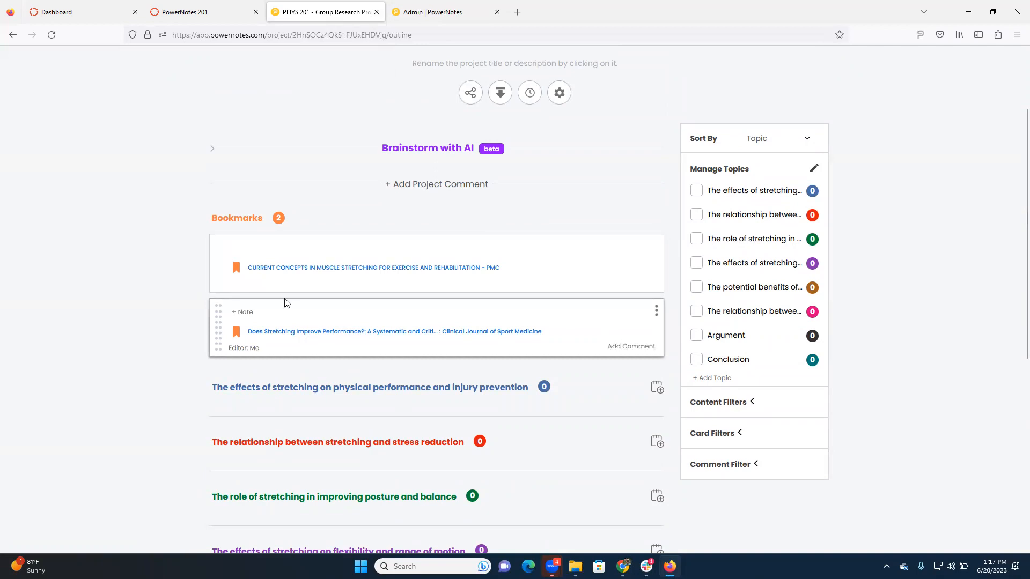
{"action": "scroll", "coordinate": [321, 296], "scroll_direction": "up", "scroll_amount": 1}
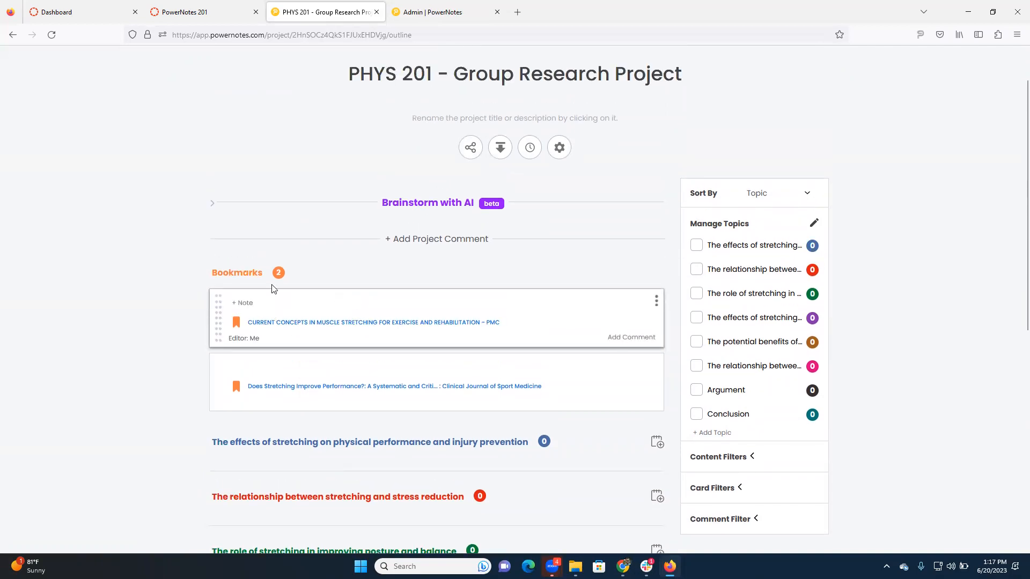
{"action": "scroll", "coordinate": [276, 300], "scroll_direction": "down", "scroll_amount": 1}
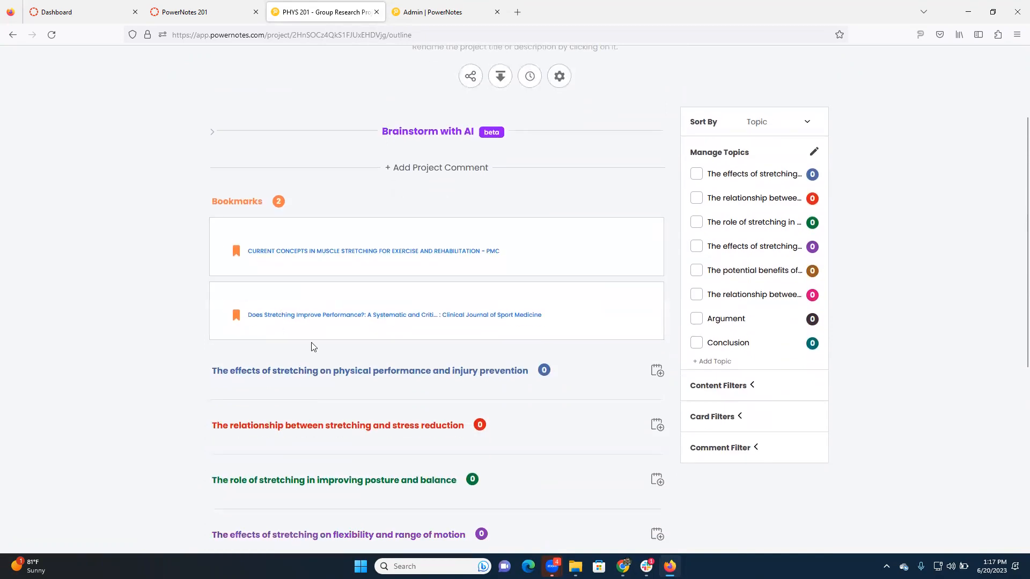
{"action": "scroll", "coordinate": [322, 335], "scroll_direction": "down", "scroll_amount": 1}
{"action": "scroll", "coordinate": [340, 323], "scroll_direction": "down", "scroll_amount": 1}
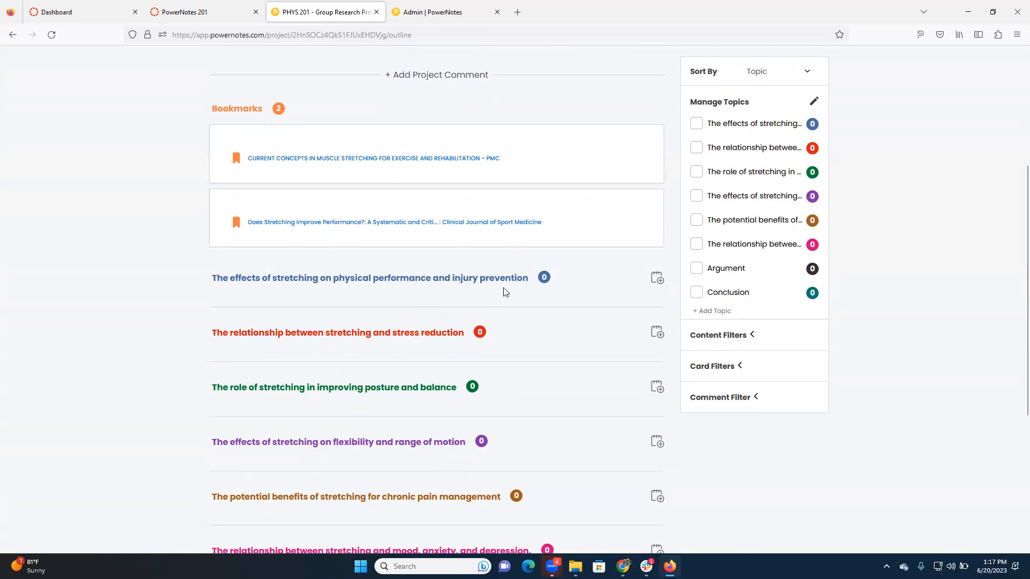
- Move the "Current Concepts in Muscle Stretching for Exercise and Rehabilitation" bookmark into the topic on physical performance and injury prevention
{"action": "left_click_drag", "start_coordinate": [218, 151], "coordinate": [218, 317]}
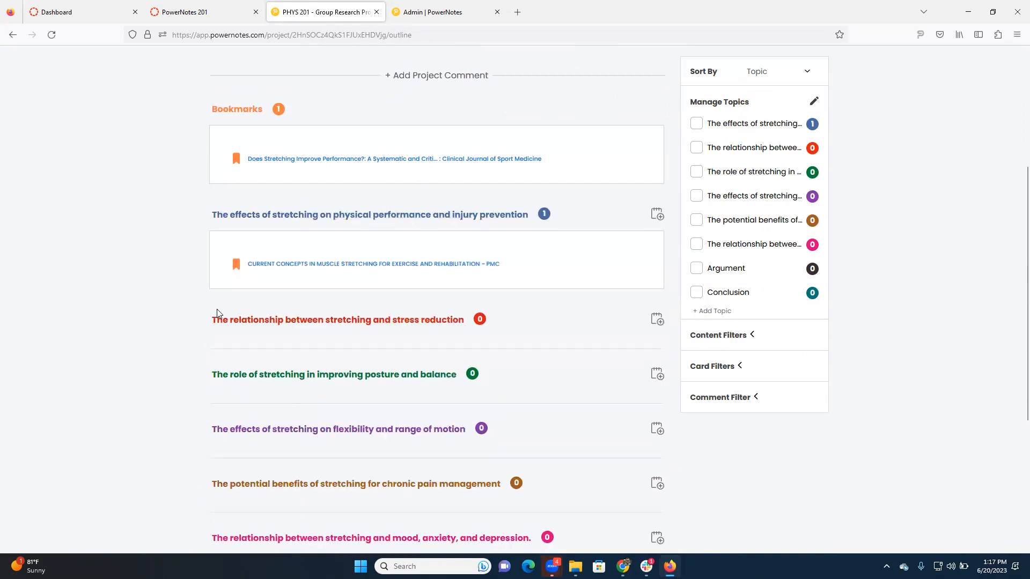
{"action": "left_click_drag", "start_coordinate": [218, 259], "coordinate": [224, 198]}
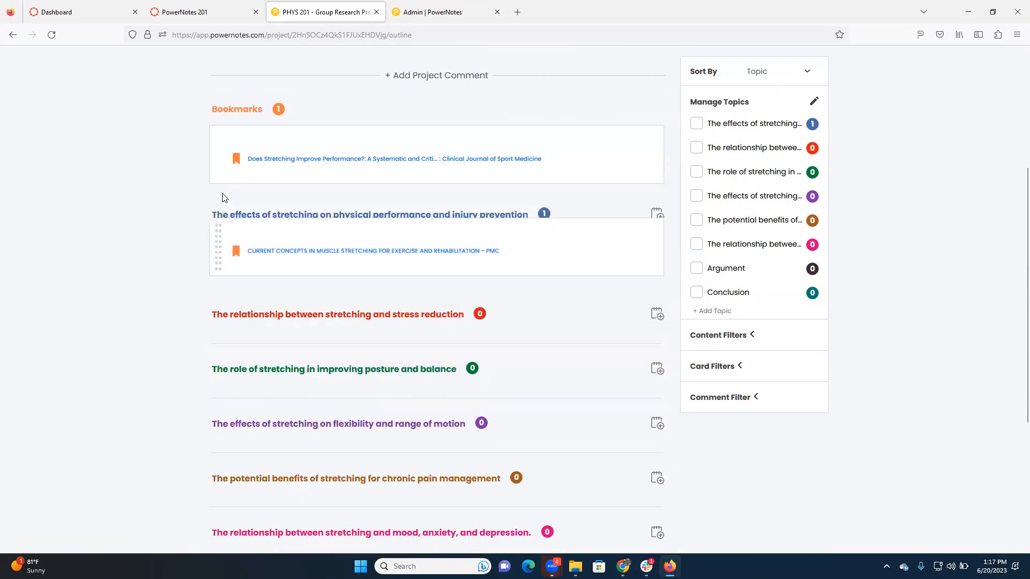
{"action": "scroll", "coordinate": [428, 244], "scroll_direction": "up", "scroll_amount": 2}
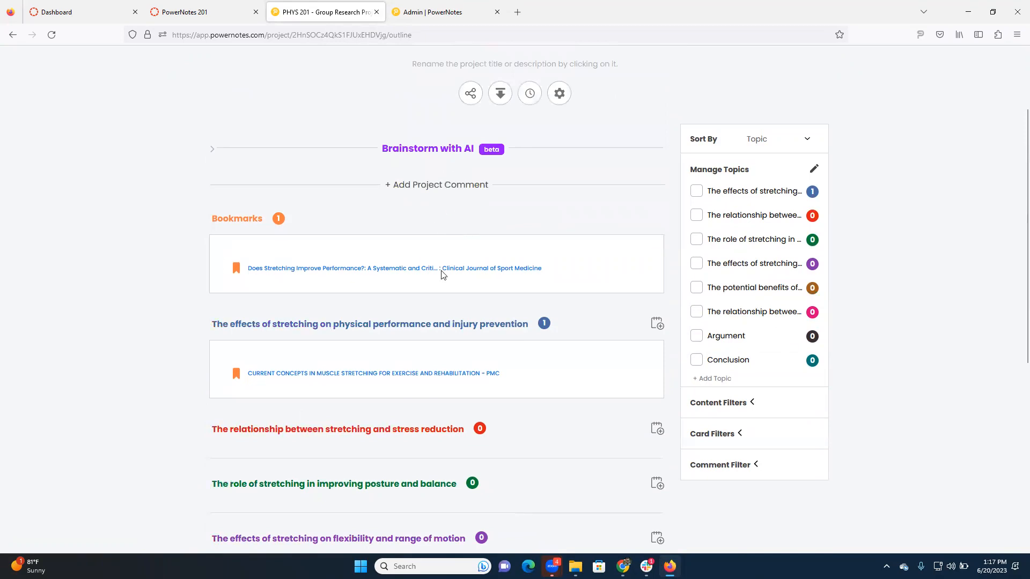
{"action": "scroll", "coordinate": [448, 230], "scroll_direction": "up", "scroll_amount": 2}
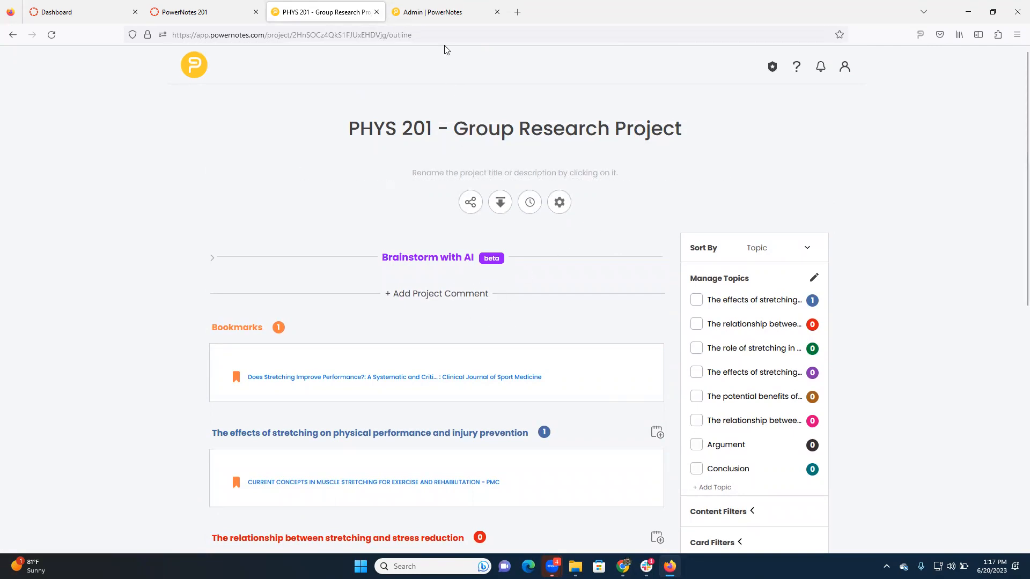
- Open the new assignment form for PN 201 in PowerNotes Admin and view the available project templates without choosing one
{"action": "left_click", "coordinate": [411, 21]}
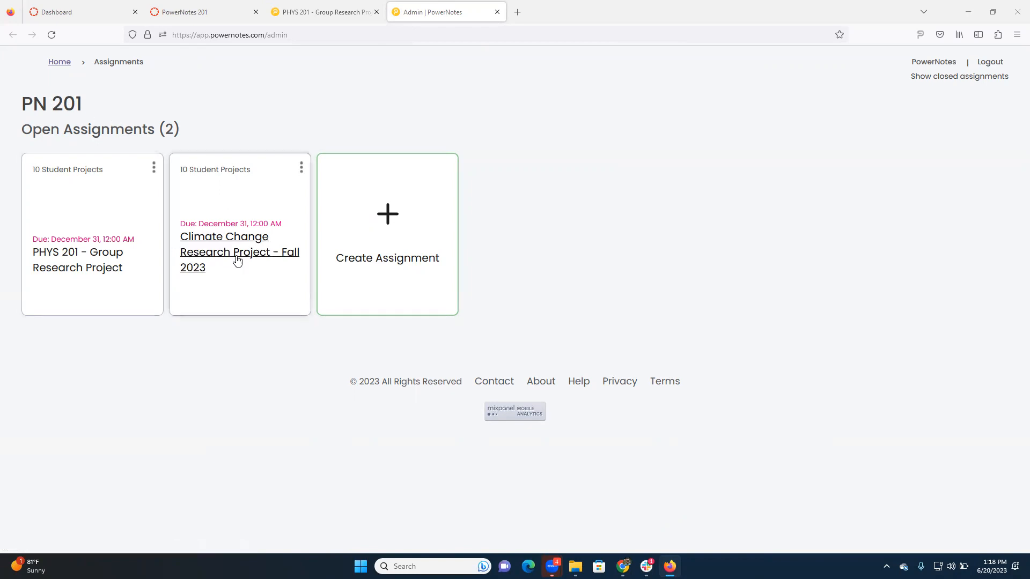
{"action": "left_click", "coordinate": [375, 221]}
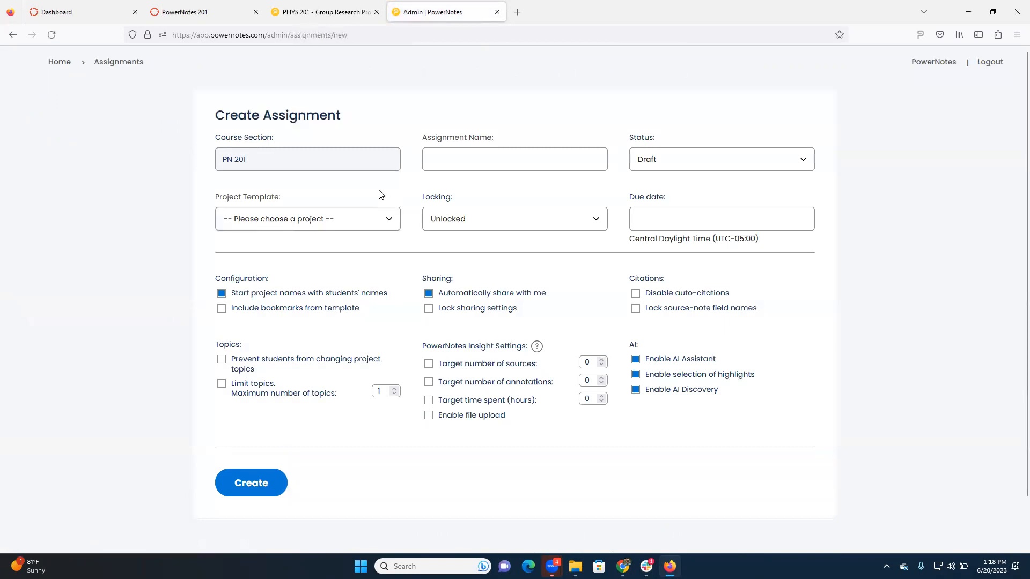
{"action": "left_click", "coordinate": [468, 167]}
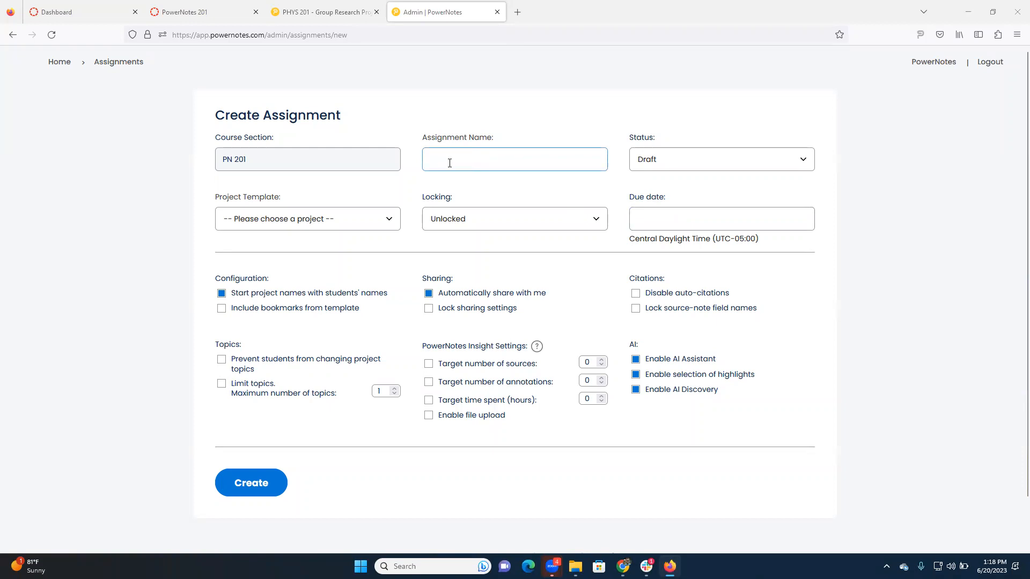
{"action": "left_click", "coordinate": [669, 225]}
{"action": "left_click", "coordinate": [336, 220]}
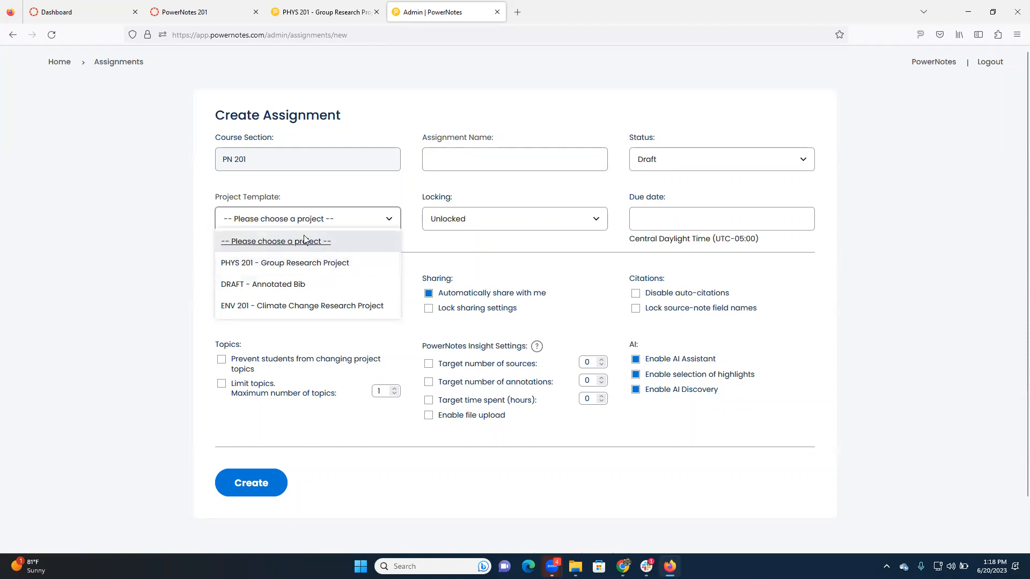
{"action": "left_click", "coordinate": [139, 189]}
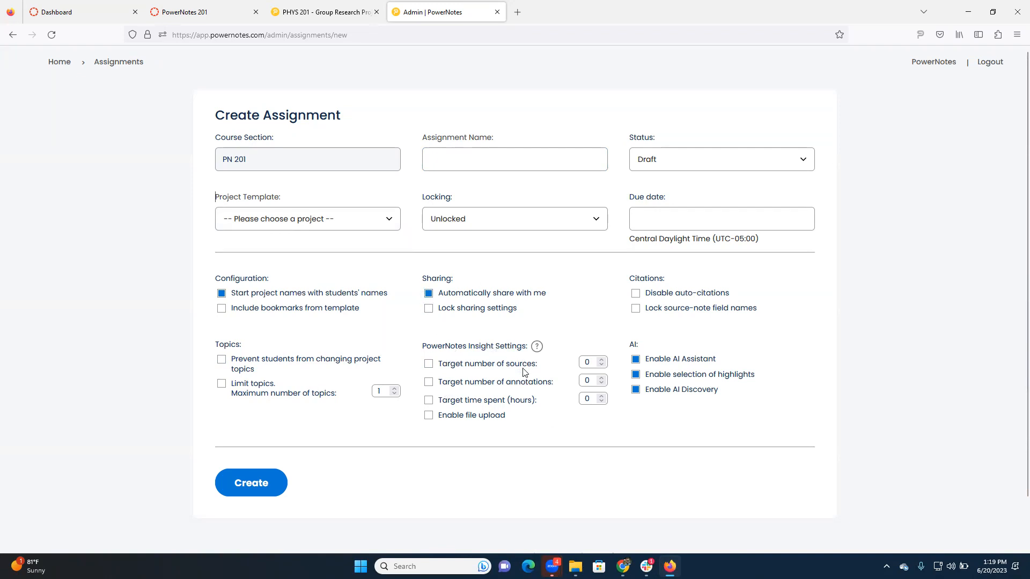
- Set the assignment's PowerNotes Insight targets to 10 sources, 50 annotations and 2 hours of time spent
{"action": "left_click", "coordinate": [601, 360]}
{"action": "left_click", "coordinate": [602, 362]}
{"action": "left_click", "coordinate": [602, 377]}
{"action": "left_click", "coordinate": [602, 378]}
{"action": "left_click", "coordinate": [602, 378]}
{"action": "left_click", "coordinate": [601, 377]}
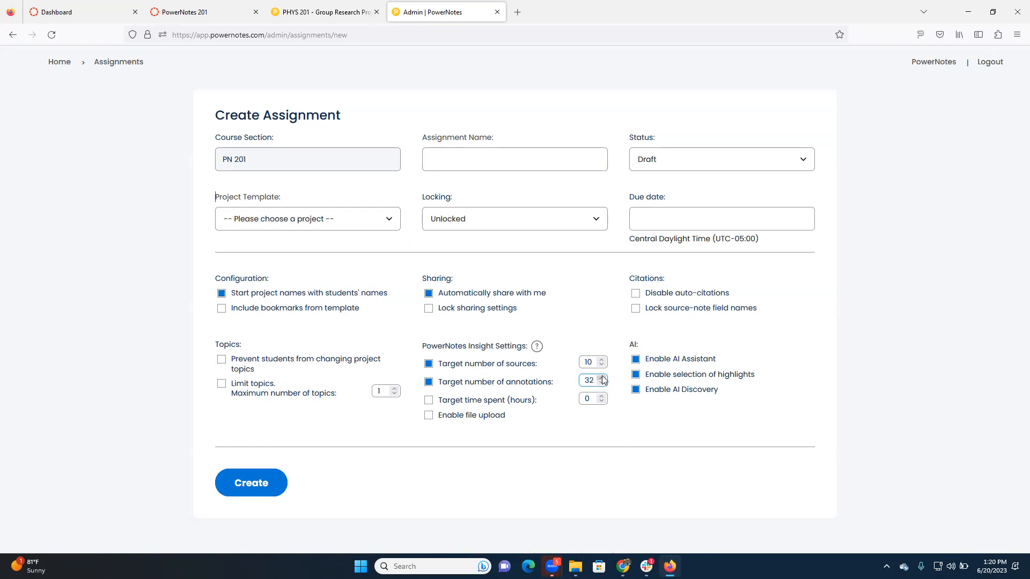
{"action": "left_click", "coordinate": [602, 378]}
{"action": "left_click", "coordinate": [601, 378]}
{"action": "left_click", "coordinate": [602, 395]}
{"action": "left_click", "coordinate": [602, 396]}
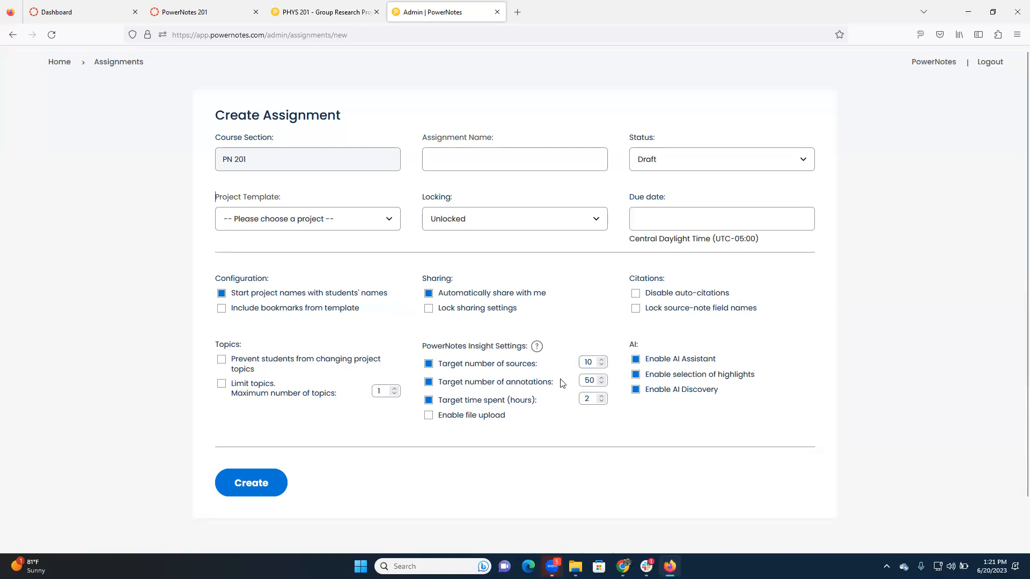
{"action": "left_click", "coordinate": [592, 363]}
- Return to the assignments list, open Climate Change Research Project - Fall 2023 and look over its student projects and Insight scores
{"action": "left_click", "coordinate": [124, 62]}
{"action": "left_click", "coordinate": [235, 242]}
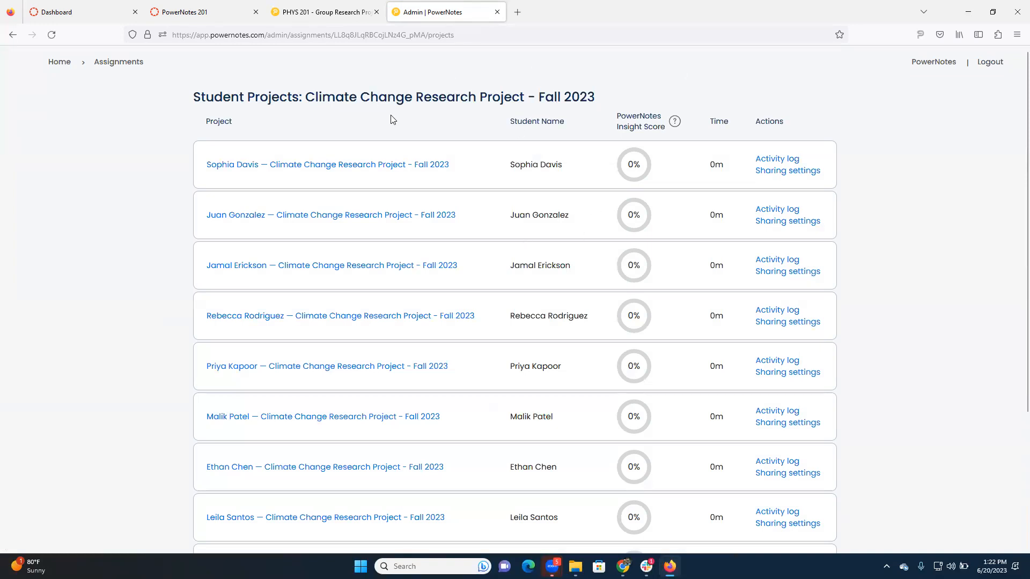
{"action": "left_click_drag", "start_coordinate": [315, 98], "coordinate": [487, 98]}
{"action": "left_click", "coordinate": [435, 134]}
{"action": "scroll", "coordinate": [549, 182], "scroll_direction": "down", "scroll_amount": 3}
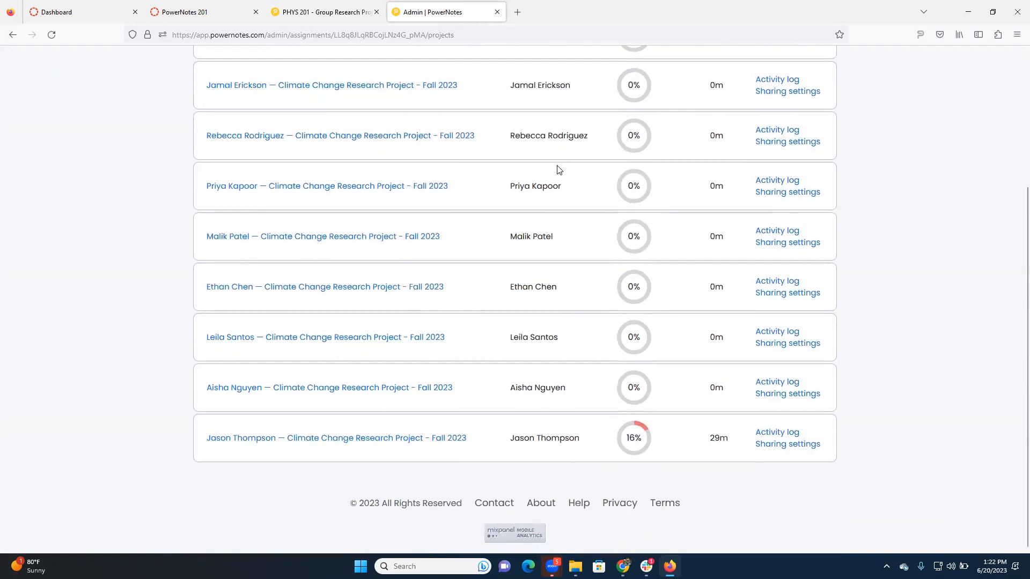
{"action": "scroll", "coordinate": [568, 321], "scroll_direction": "up", "scroll_amount": 3}
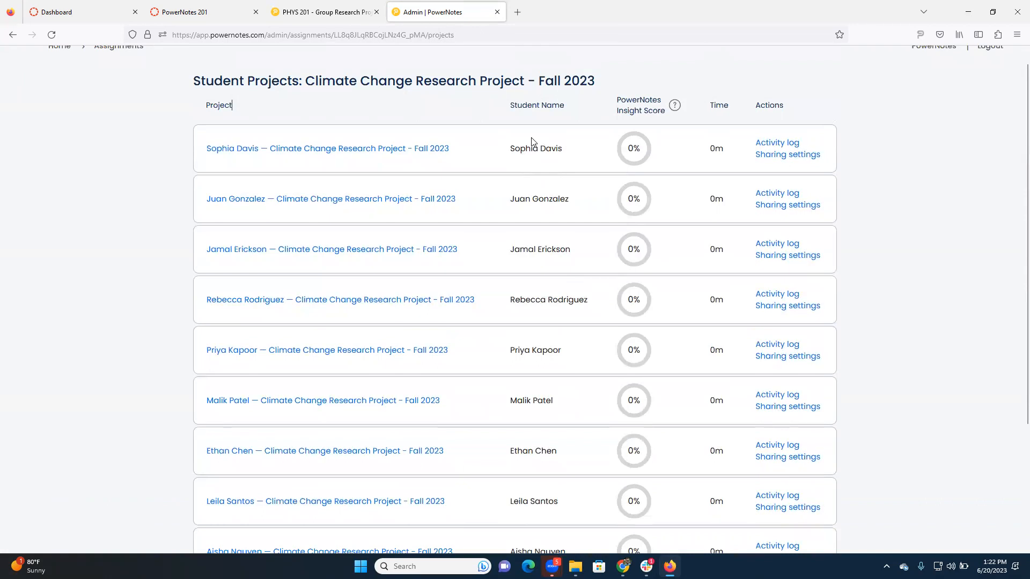
{"action": "scroll", "coordinate": [538, 176], "scroll_direction": "down", "scroll_amount": 1}
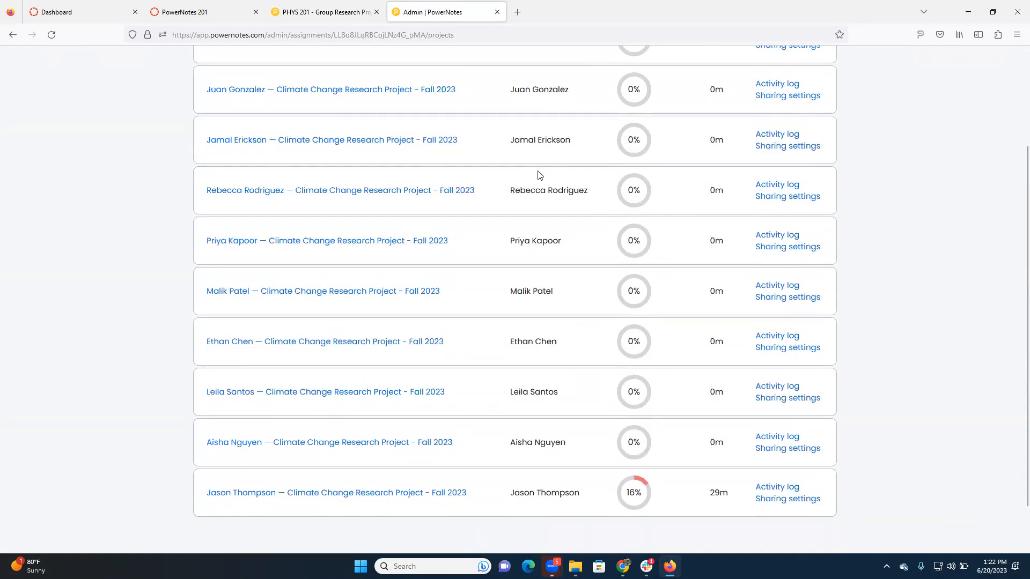
{"action": "scroll", "coordinate": [546, 157], "scroll_direction": "up", "scroll_amount": 1}
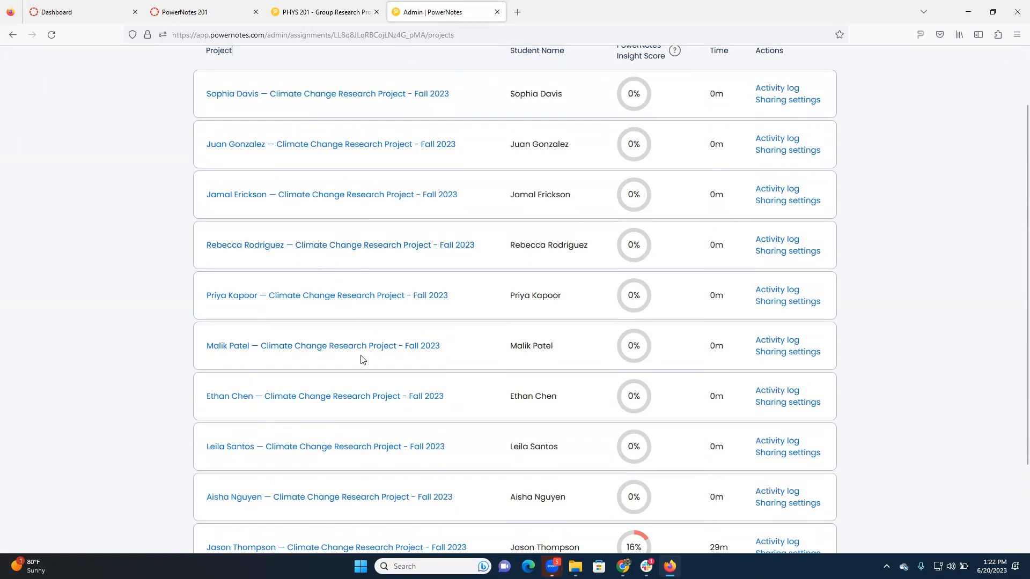
{"action": "scroll", "coordinate": [362, 354], "scroll_direction": "down", "scroll_amount": 1}
{"action": "scroll", "coordinate": [555, 358], "scroll_direction": "up", "scroll_amount": 3}
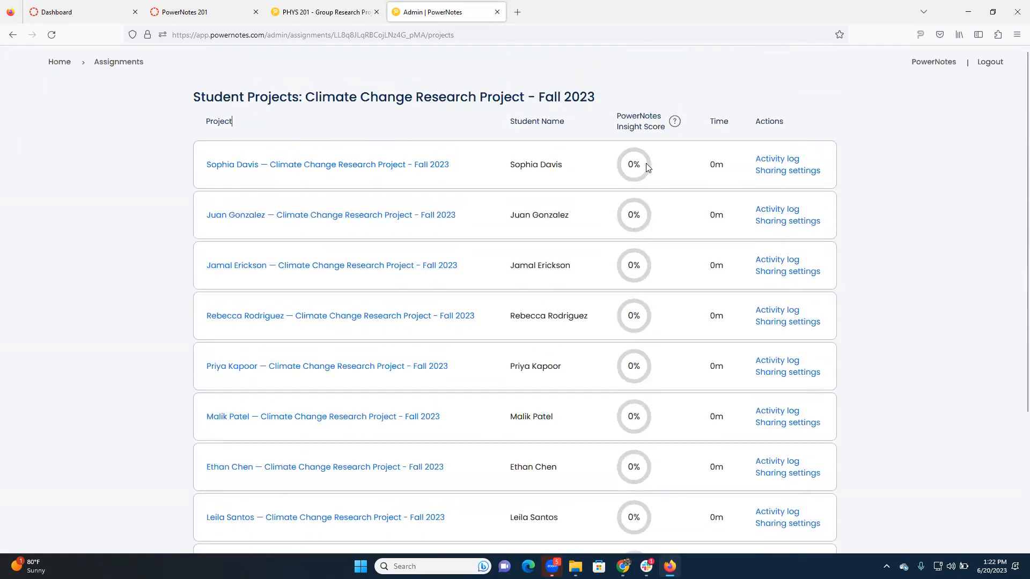
{"action": "scroll", "coordinate": [594, 325], "scroll_direction": "down", "scroll_amount": 3}
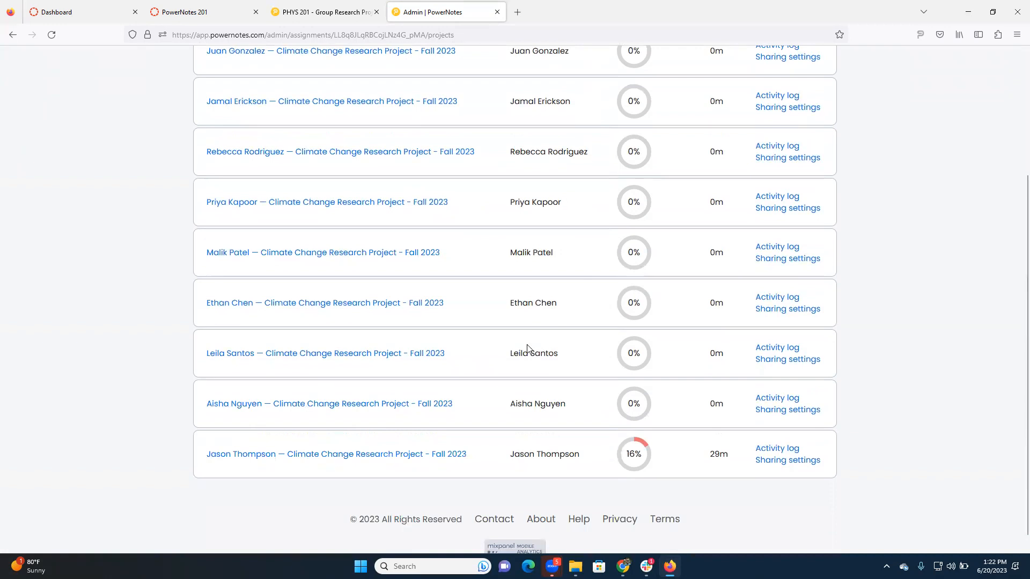
- Open the second-to-last student's climate change project and look over its outline topics
{"action": "left_click", "coordinate": [338, 404]}
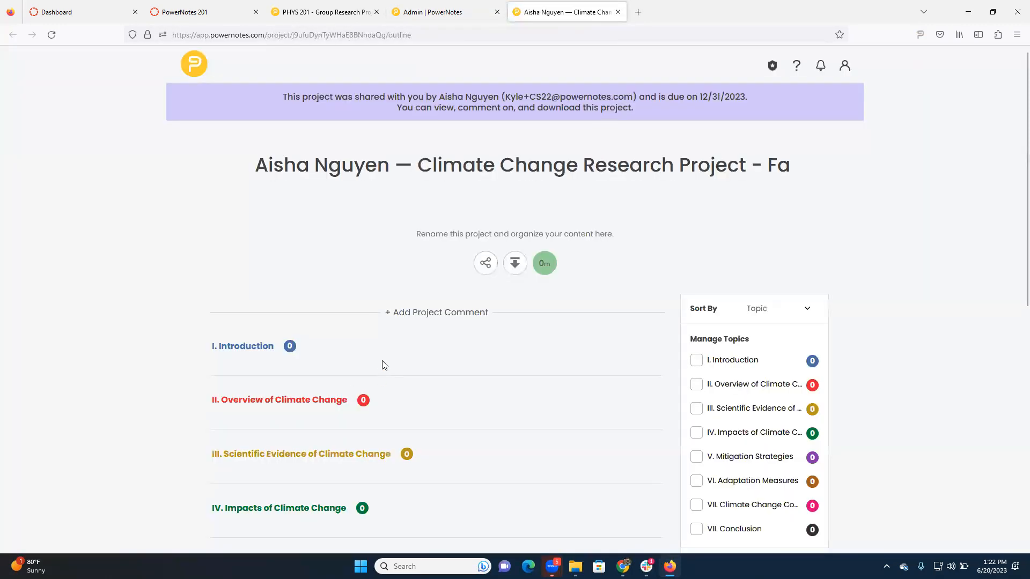
{"action": "scroll", "coordinate": [399, 336], "scroll_direction": "down", "scroll_amount": 3}
{"action": "scroll", "coordinate": [436, 278], "scroll_direction": "down", "scroll_amount": 3}
{"action": "scroll", "coordinate": [450, 273], "scroll_direction": "up", "scroll_amount": 6}
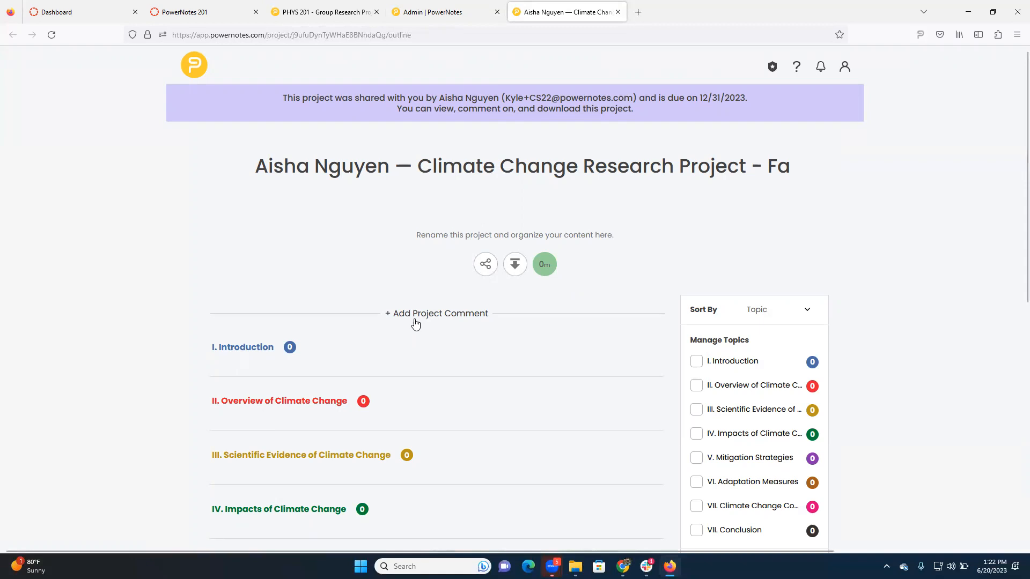
- Return to the student projects list and compare the last student's Insight score and time with the others
{"action": "left_click", "coordinate": [466, 7]}
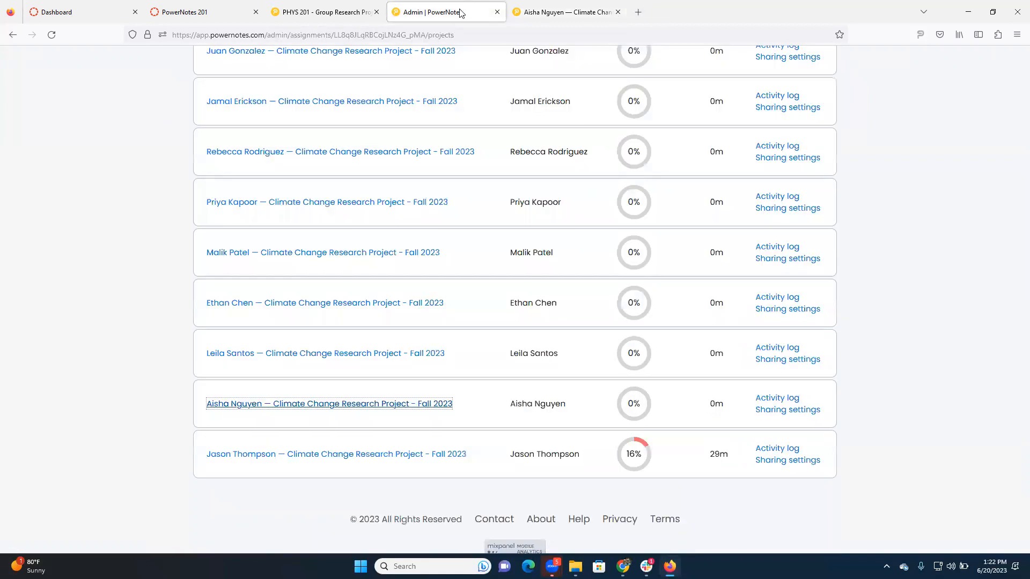
{"action": "left_click", "coordinate": [190, 416]}
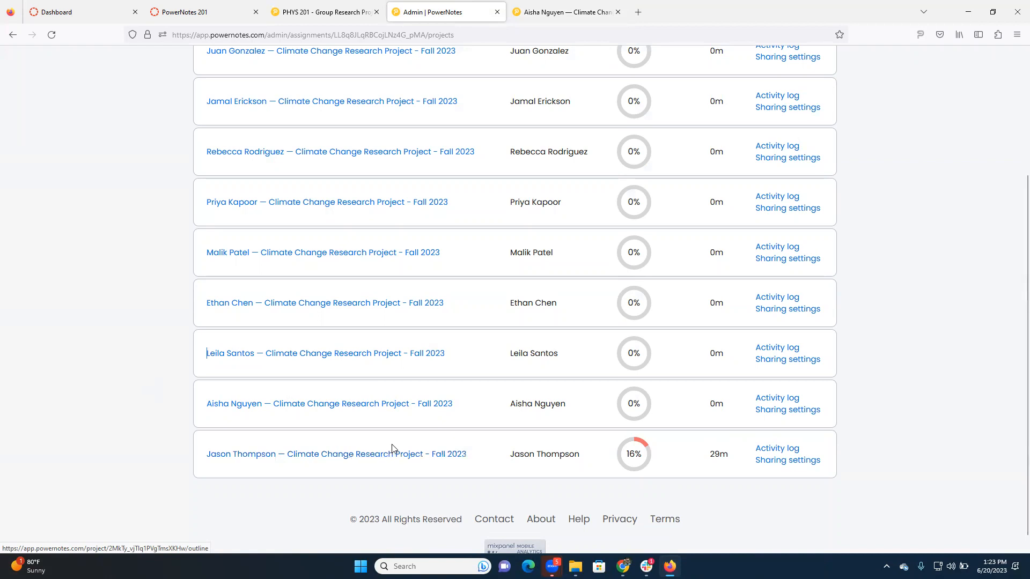
{"action": "scroll", "coordinate": [642, 448], "scroll_direction": "up", "scroll_amount": 1}
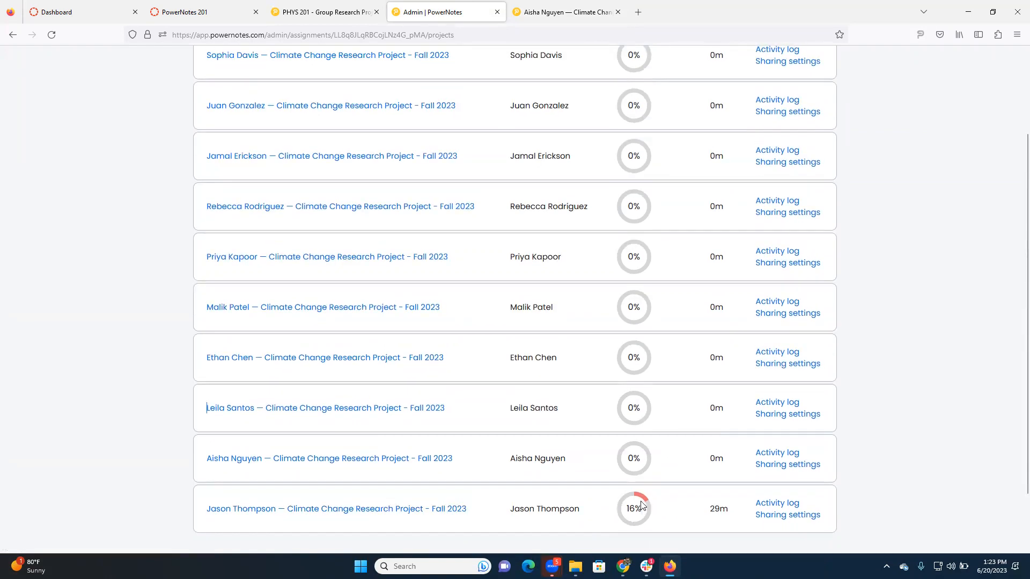
{"action": "scroll", "coordinate": [643, 490], "scroll_direction": "down", "scroll_amount": 1}
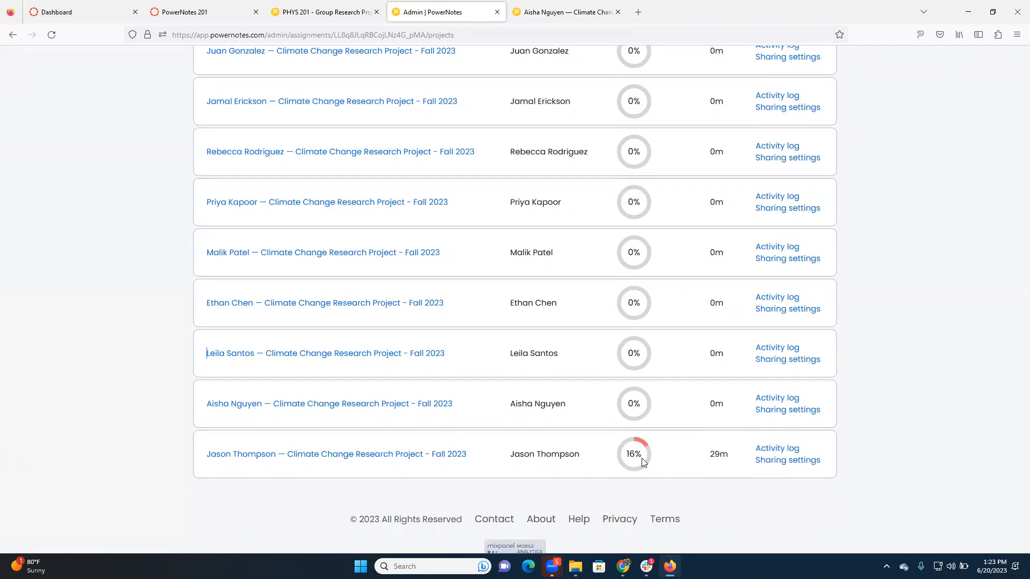
- Open the last student's climate change project and read through its bookmarks, Introduction and Overview of Climate Change cards
{"action": "left_click", "coordinate": [386, 455]}
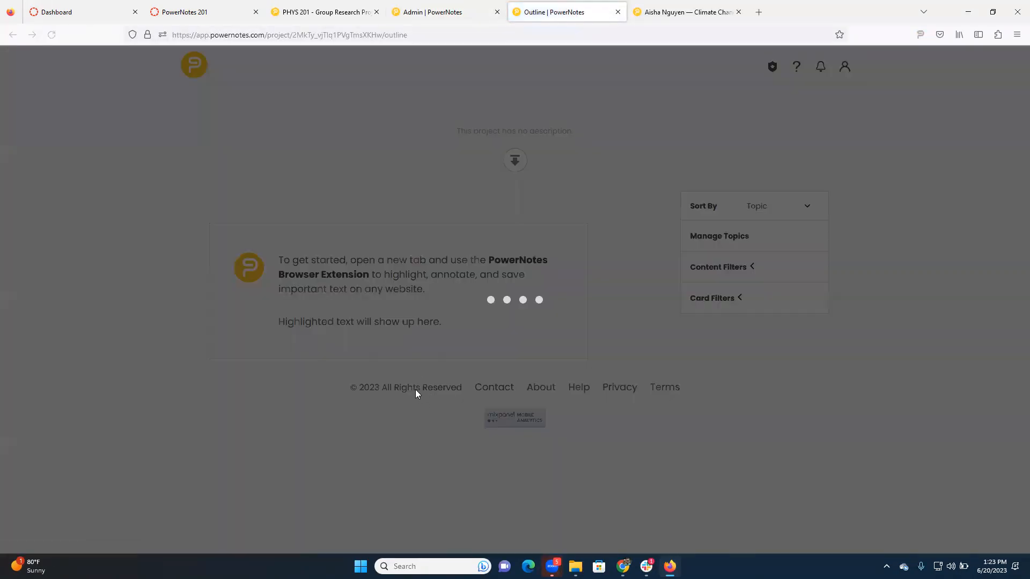
{"action": "scroll", "coordinate": [390, 400], "scroll_direction": "down", "scroll_amount": 1}
{"action": "scroll", "coordinate": [390, 399], "scroll_direction": "down", "scroll_amount": 1}
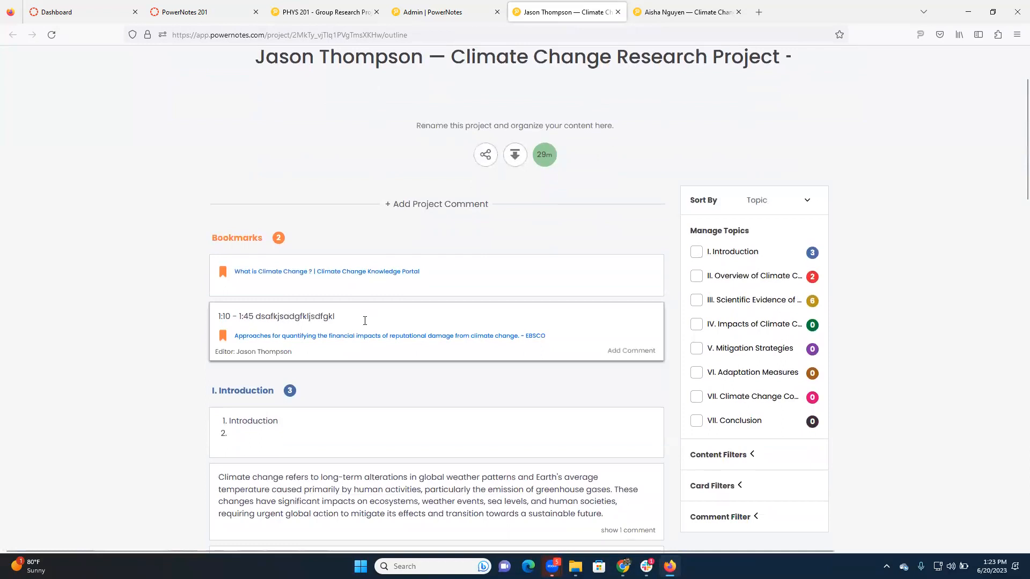
{"action": "scroll", "coordinate": [429, 279], "scroll_direction": "down", "scroll_amount": 4}
{"action": "scroll", "coordinate": [422, 237], "scroll_direction": "down", "scroll_amount": 1}
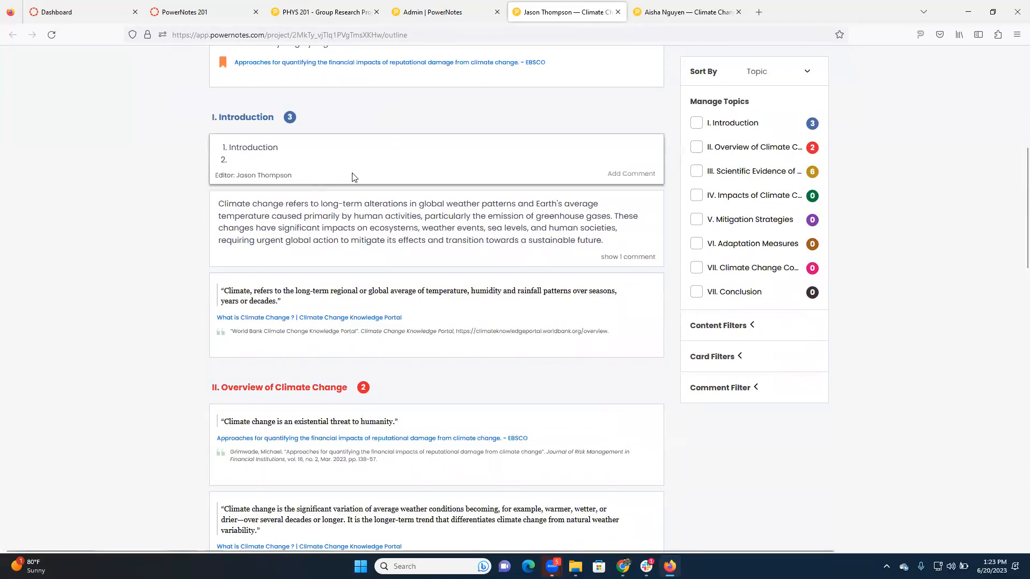
{"action": "scroll", "coordinate": [341, 177], "scroll_direction": "down", "scroll_amount": 1}
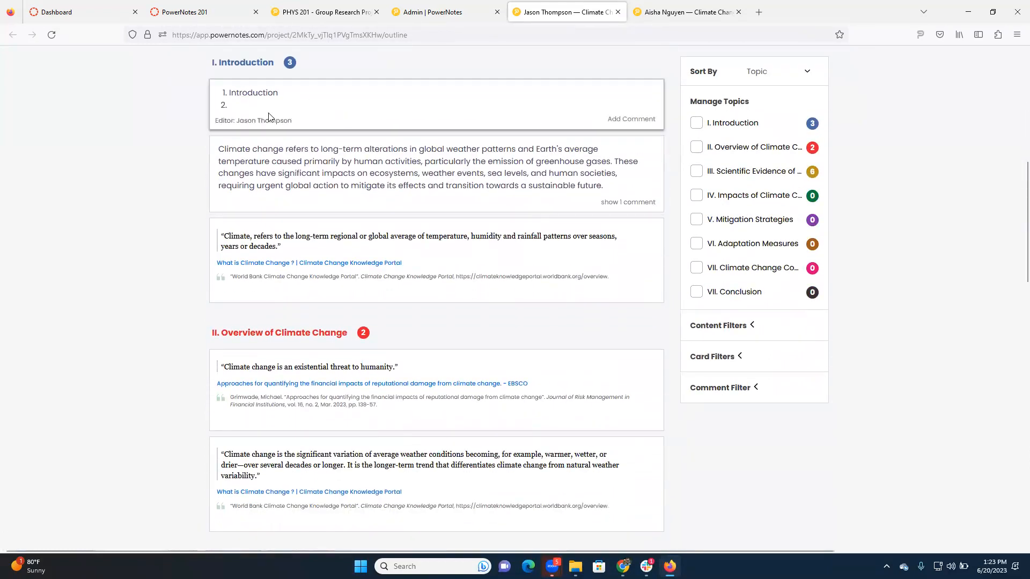
{"action": "scroll", "coordinate": [290, 118], "scroll_direction": "down", "scroll_amount": 2}
{"action": "scroll", "coordinate": [322, 115], "scroll_direction": "up", "scroll_amount": 1}
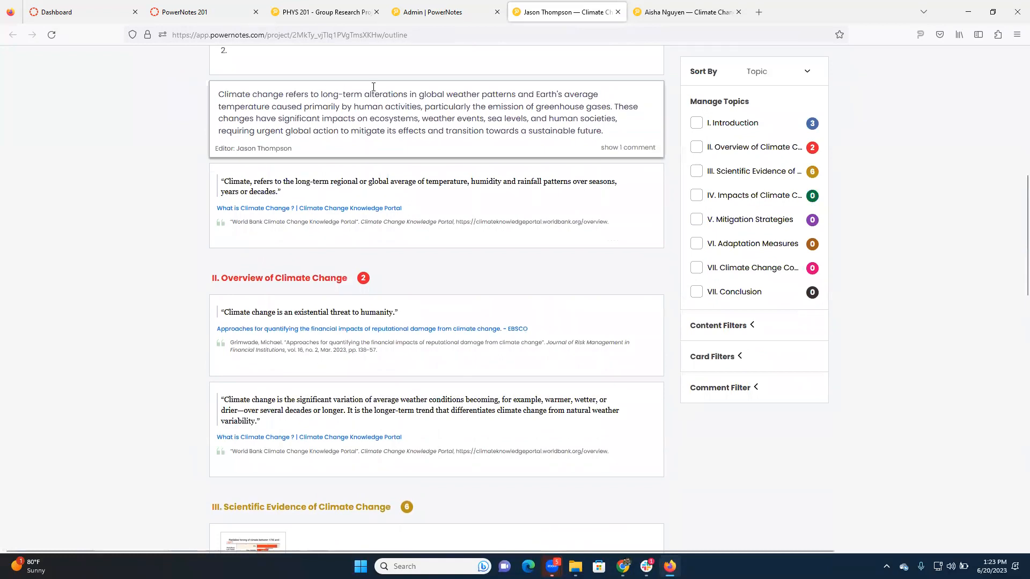
- Look over the Scientific Evidence cards in the student's project, then recheck the Introduction cards and the commented note
{"action": "scroll", "coordinate": [351, 310], "scroll_direction": "down", "scroll_amount": 6}
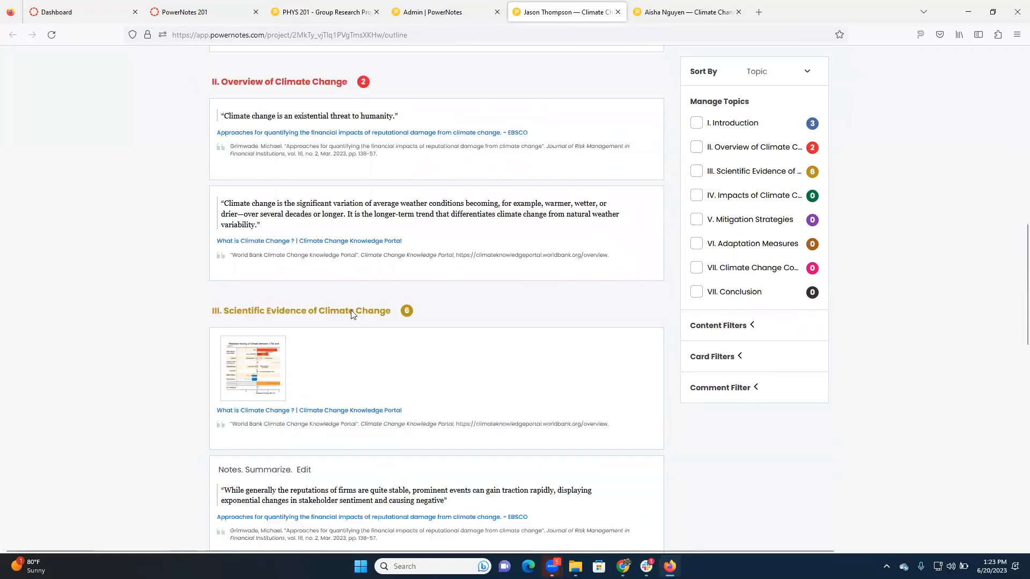
{"action": "scroll", "coordinate": [363, 338], "scroll_direction": "down", "scroll_amount": 10}
{"action": "scroll", "coordinate": [413, 326], "scroll_direction": "up", "scroll_amount": 7}
{"action": "scroll", "coordinate": [418, 325], "scroll_direction": "up", "scroll_amount": 15}
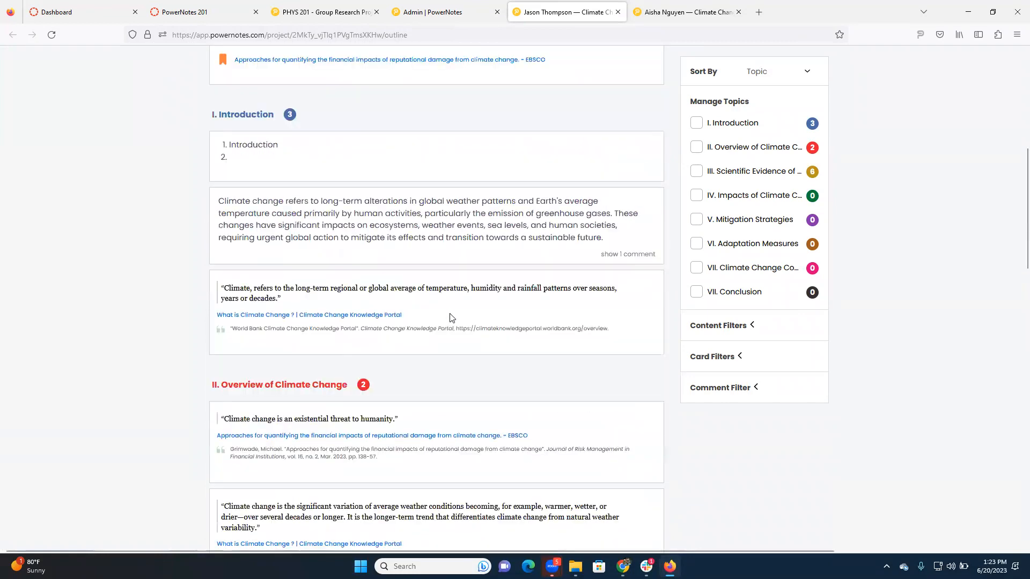
{"action": "left_click", "coordinate": [644, 319]}
{"action": "left_click", "coordinate": [338, 397]}
{"action": "left_click", "coordinate": [635, 505]}
{"action": "left_click", "coordinate": [635, 505]}
{"action": "left_click", "coordinate": [610, 319]}
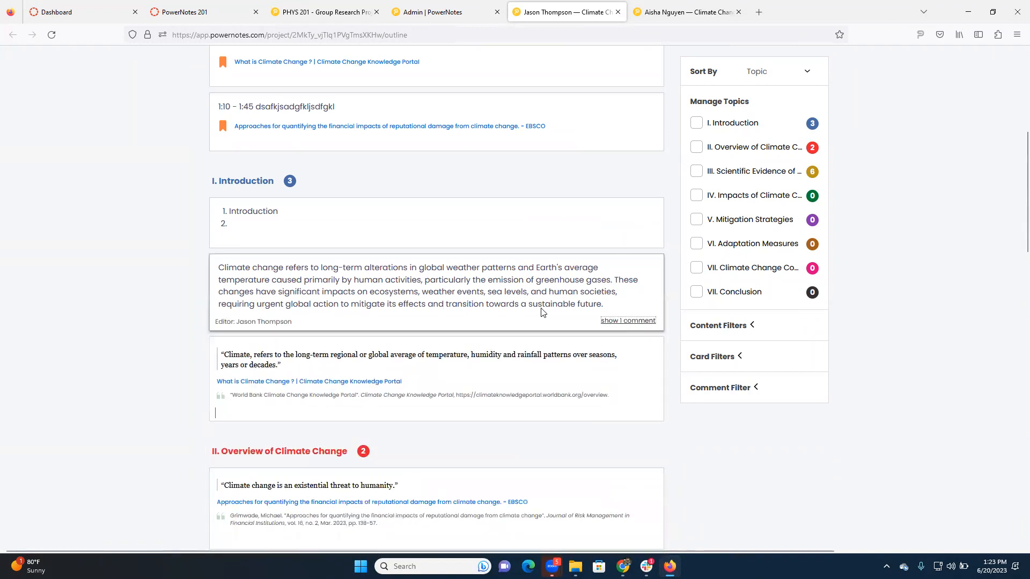
{"action": "scroll", "coordinate": [545, 310], "scroll_direction": "up", "scroll_amount": 5}
- Return to the student projects list and look over the Insight scores and times from the first to the last student
{"action": "left_click", "coordinate": [422, 14]}
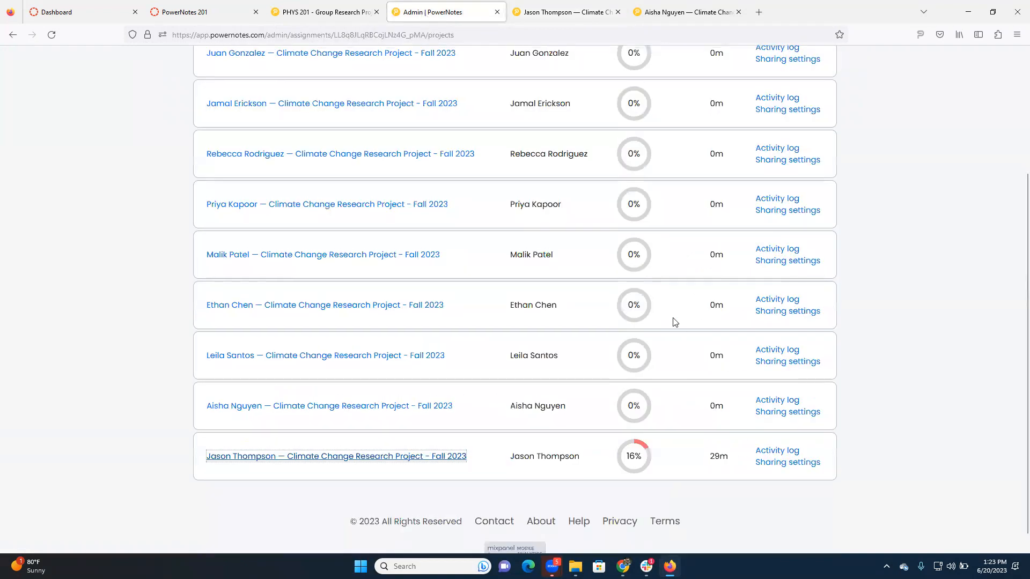
{"action": "scroll", "coordinate": [671, 268], "scroll_direction": "up", "scroll_amount": 5}
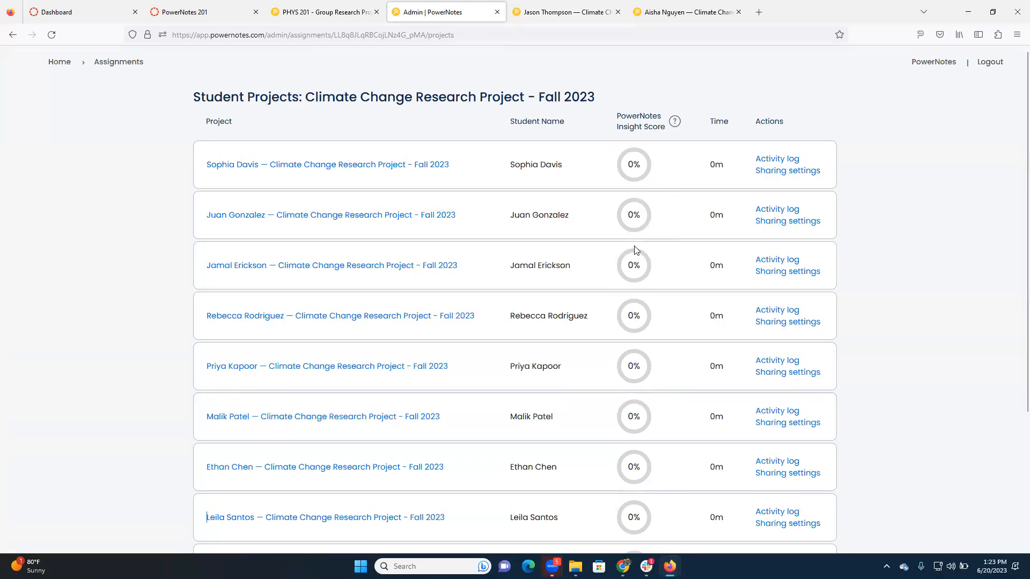
{"action": "scroll", "coordinate": [673, 396], "scroll_direction": "down", "scroll_amount": 4}
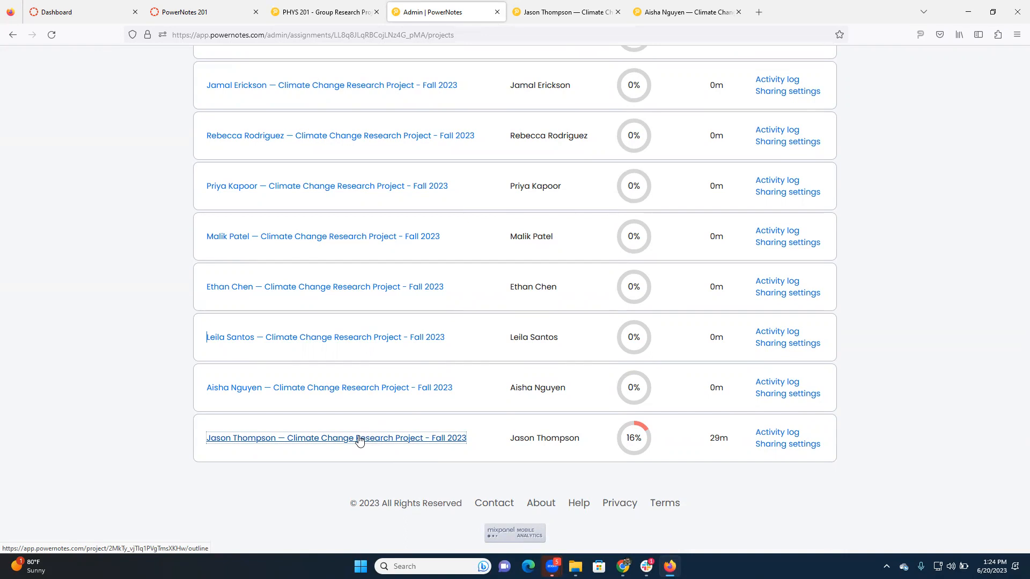
- Open the last student's activity log and view the artifact of the professor's added comment, hiding it again once read
{"action": "left_click", "coordinate": [779, 433]}
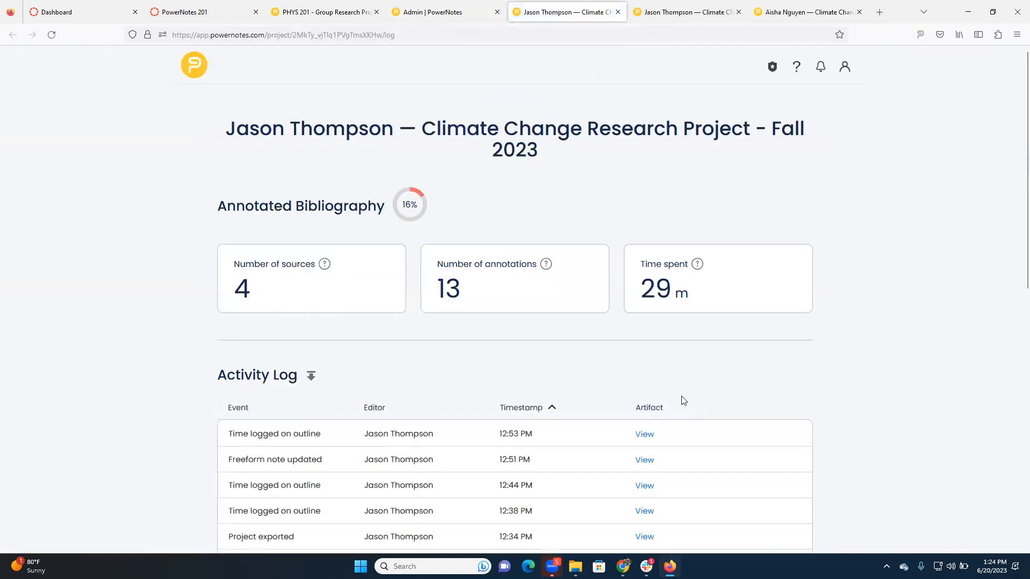
{"action": "scroll", "coordinate": [689, 365], "scroll_direction": "down", "scroll_amount": 2}
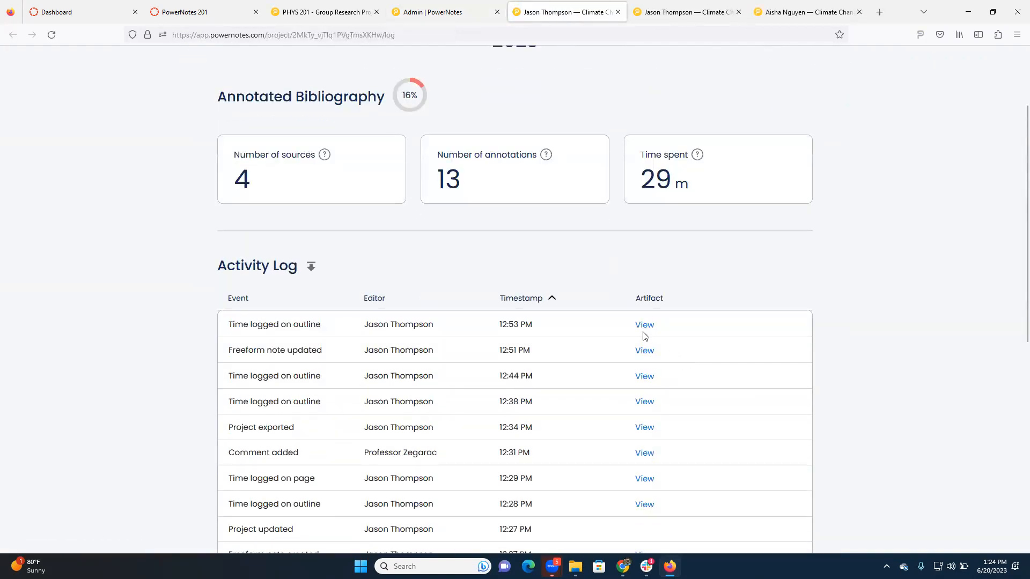
{"action": "scroll", "coordinate": [634, 391], "scroll_direction": "down", "scroll_amount": 2}
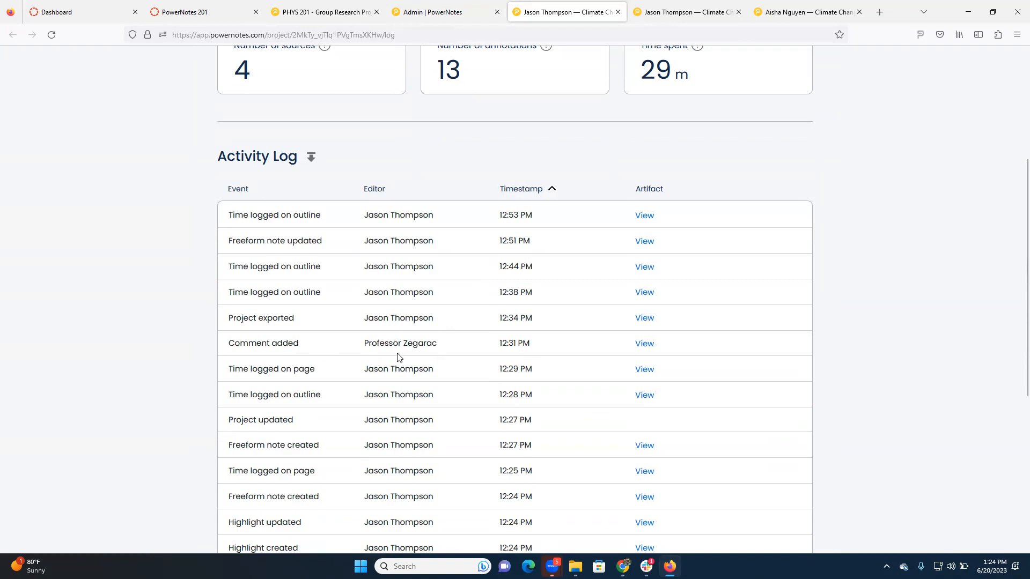
{"action": "left_click", "coordinate": [644, 344]}
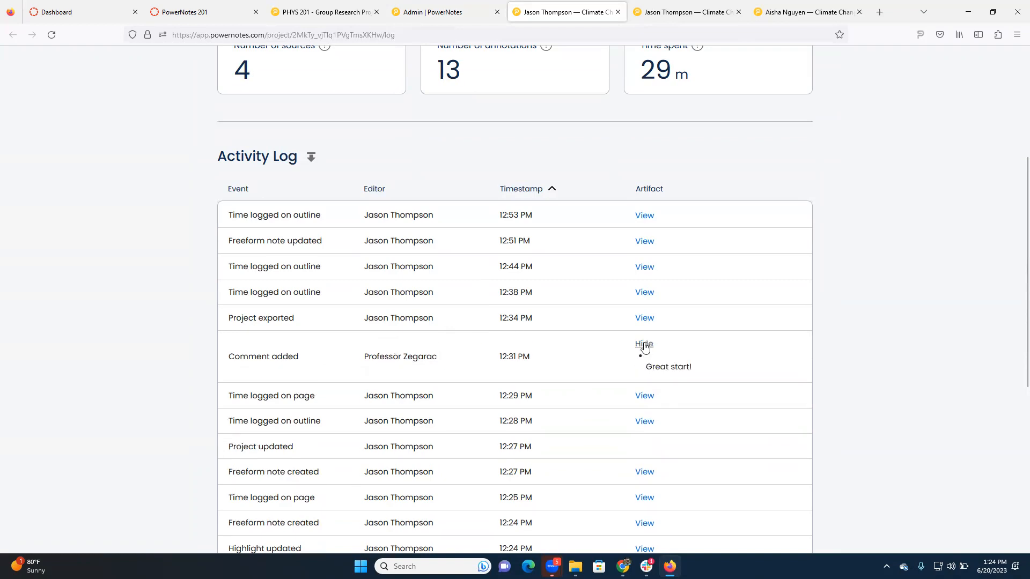
{"action": "left_click", "coordinate": [644, 343]}
- Examine the 12:29 PM page-time entry in the activity log and show its artifact details
{"action": "scroll", "coordinate": [639, 324], "scroll_direction": "down", "scroll_amount": 1}
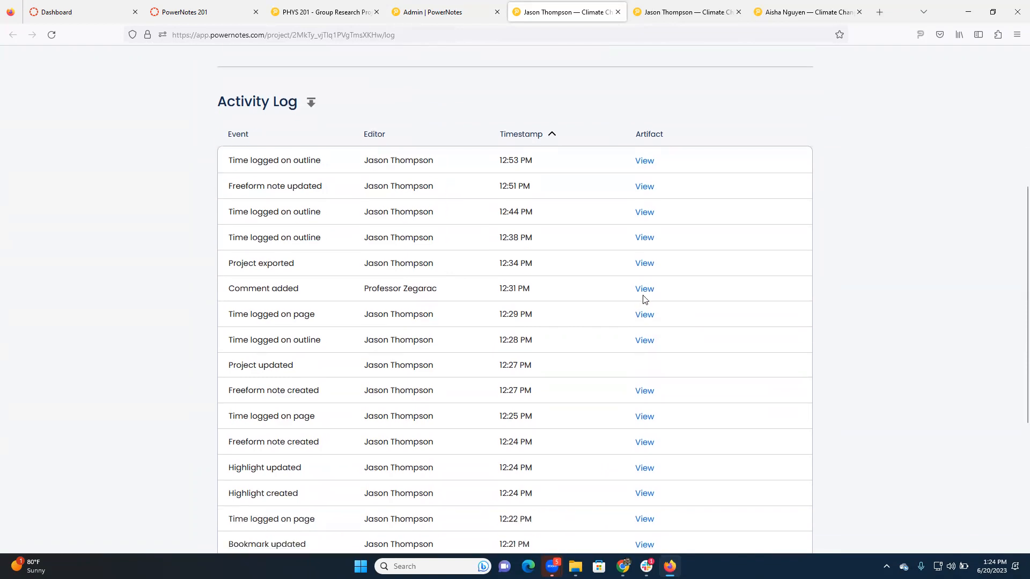
{"action": "left_click_drag", "start_coordinate": [317, 321], "coordinate": [260, 316]}
{"action": "left_click", "coordinate": [322, 322]}
{"action": "left_click_drag", "start_coordinate": [374, 315], "coordinate": [419, 315]}
{"action": "left_click", "coordinate": [497, 320]}
{"action": "left_click", "coordinate": [643, 317]}
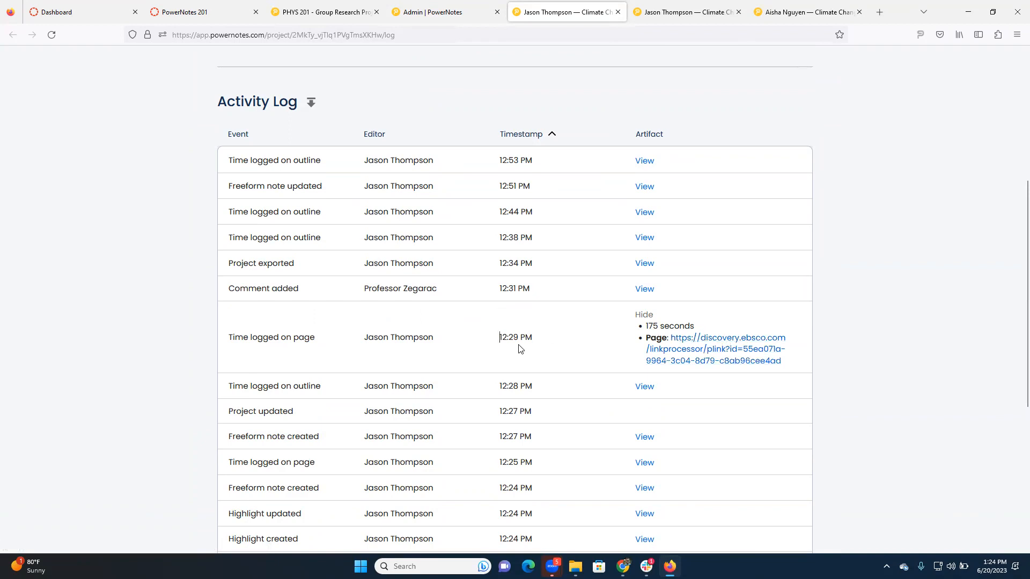
- Look over the remaining activity log entries and hide the 12:29 PM page-time details
{"action": "scroll", "coordinate": [526, 345], "scroll_direction": "down", "scroll_amount": 4}
{"action": "scroll", "coordinate": [535, 340], "scroll_direction": "down", "scroll_amount": 2}
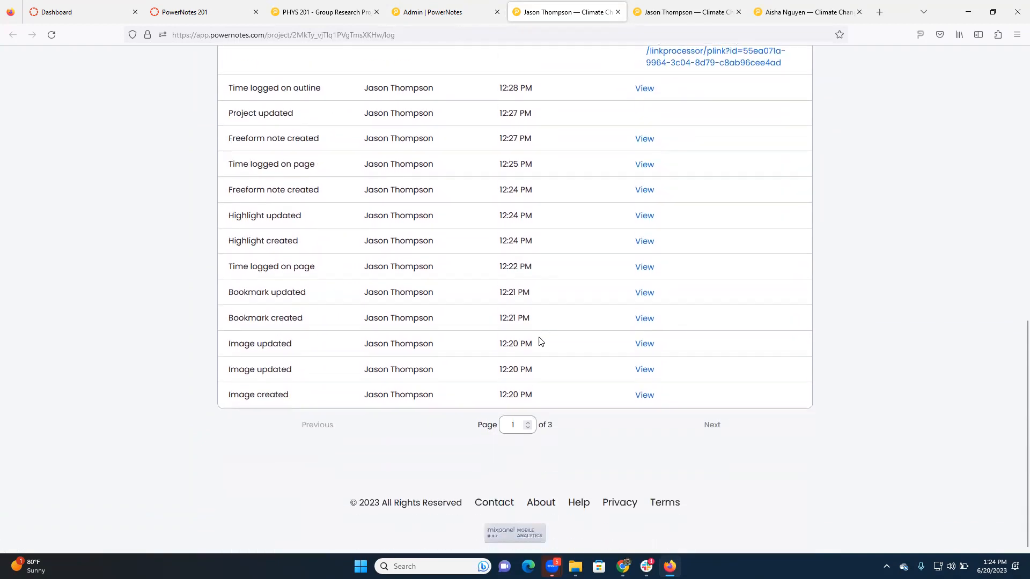
{"action": "scroll", "coordinate": [526, 338], "scroll_direction": "up", "scroll_amount": 5}
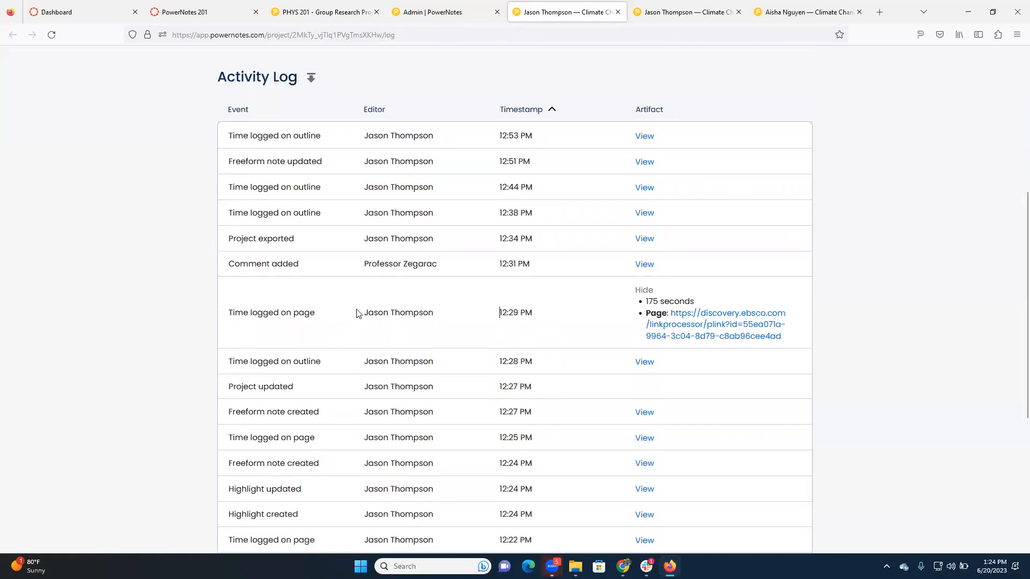
{"action": "left_click", "coordinate": [644, 291]}
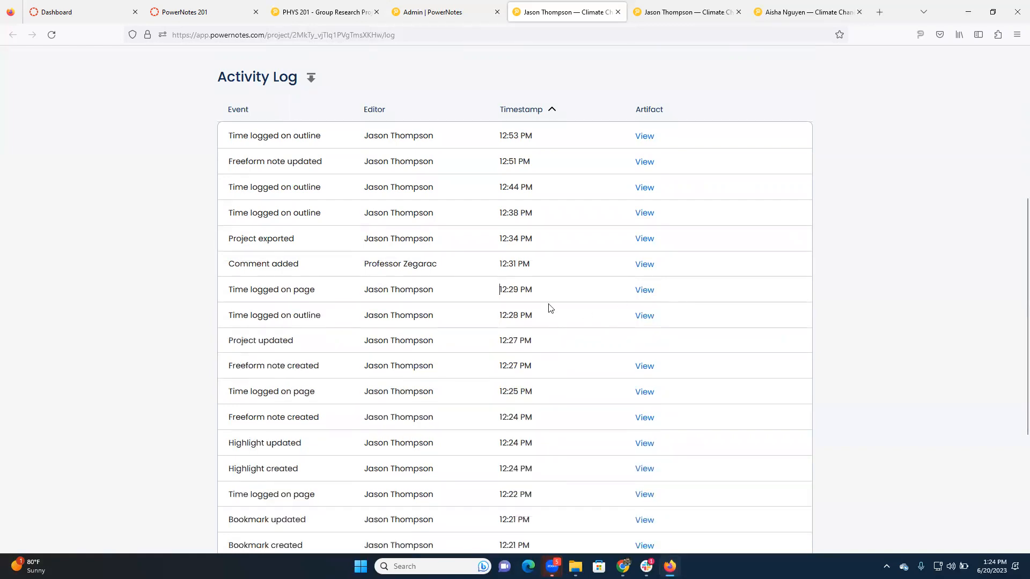
- Show the artifacts of the freeform notes created at 12:27 PM and 12:24 PM
{"action": "left_click", "coordinate": [644, 366]}
{"action": "left_click_drag", "start_coordinate": [720, 395], "coordinate": [649, 400]}
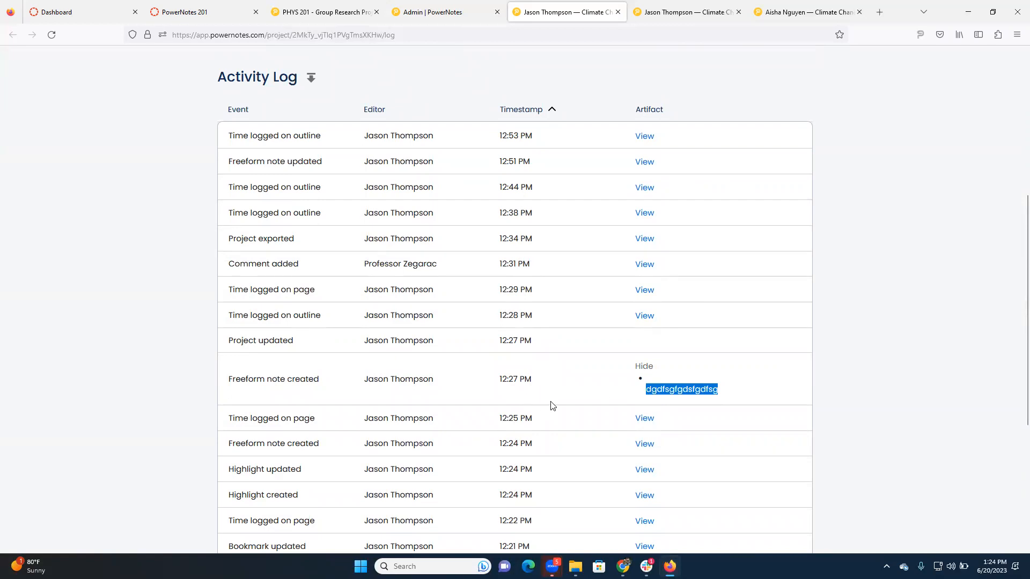
{"action": "scroll", "coordinate": [570, 421], "scroll_direction": "down", "scroll_amount": 2}
{"action": "left_click", "coordinate": [644, 391]}
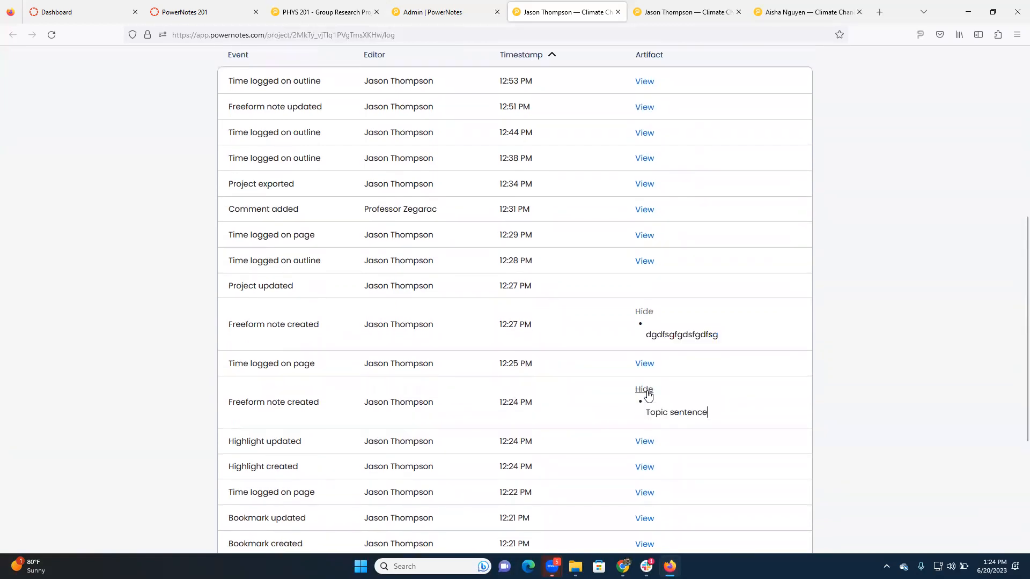
- Show and read the artifact of the highlight created at 12:24 PM, then return to the activity log's summary
{"action": "scroll", "coordinate": [692, 397], "scroll_direction": "down", "scroll_amount": 1}
{"action": "scroll", "coordinate": [692, 397], "scroll_direction": "down", "scroll_amount": 2}
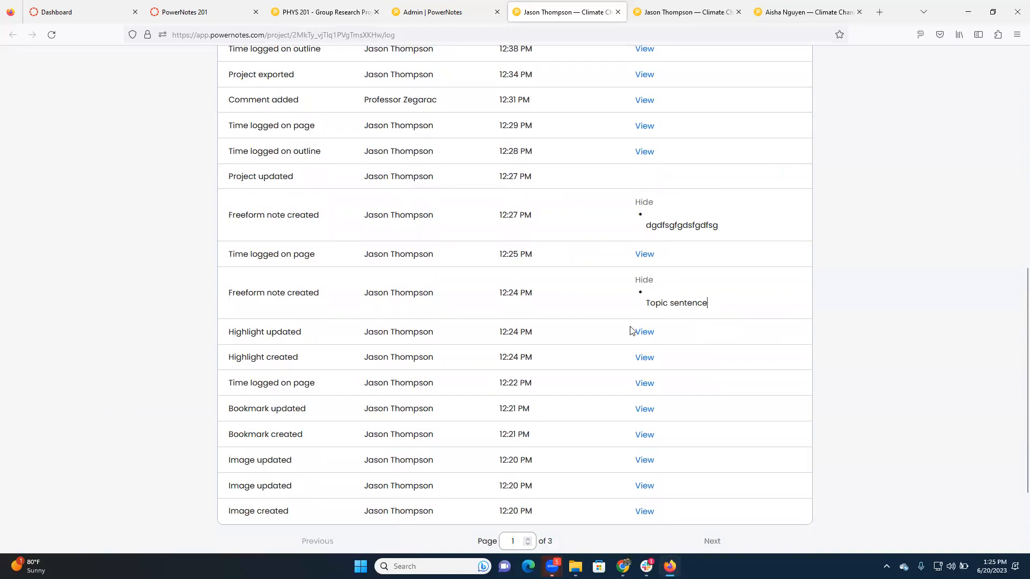
{"action": "left_click", "coordinate": [644, 357]}
{"action": "scroll", "coordinate": [692, 397], "scroll_direction": "down", "scroll_amount": 2}
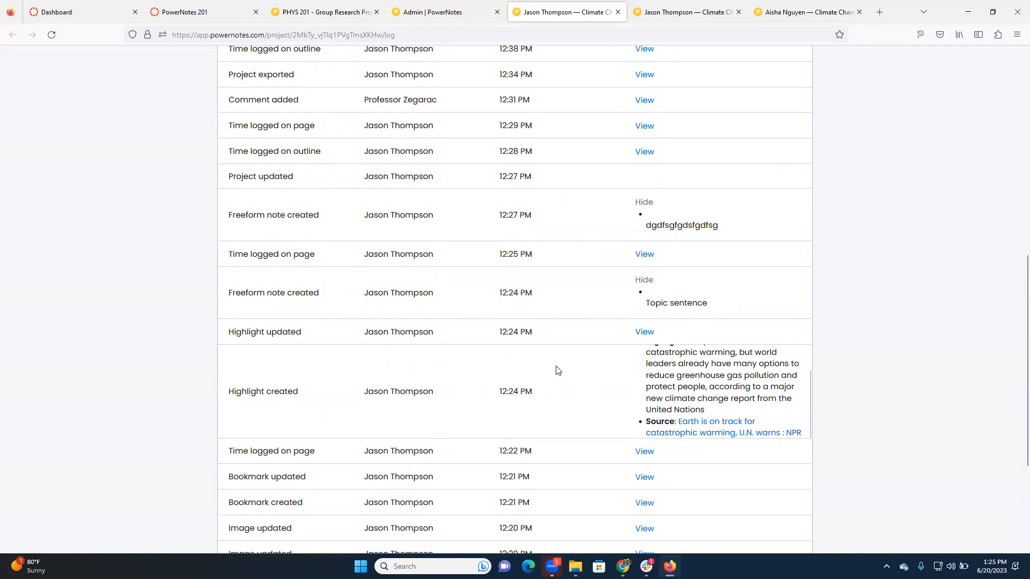
{"action": "scroll", "coordinate": [556, 370], "scroll_direction": "down", "scroll_amount": 3}
{"action": "scroll", "coordinate": [596, 354], "scroll_direction": "up", "scroll_amount": 10}
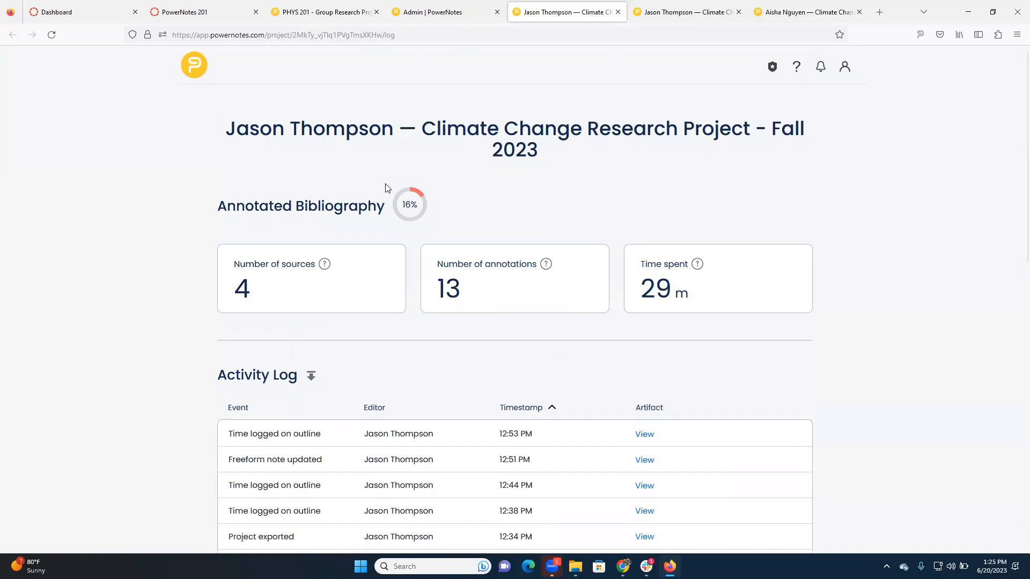
- Glance at the open PHYS 201 and student project pages and return to the Climate Change Research Project - Fall 2023 student list
{"action": "left_click", "coordinate": [432, 15]}
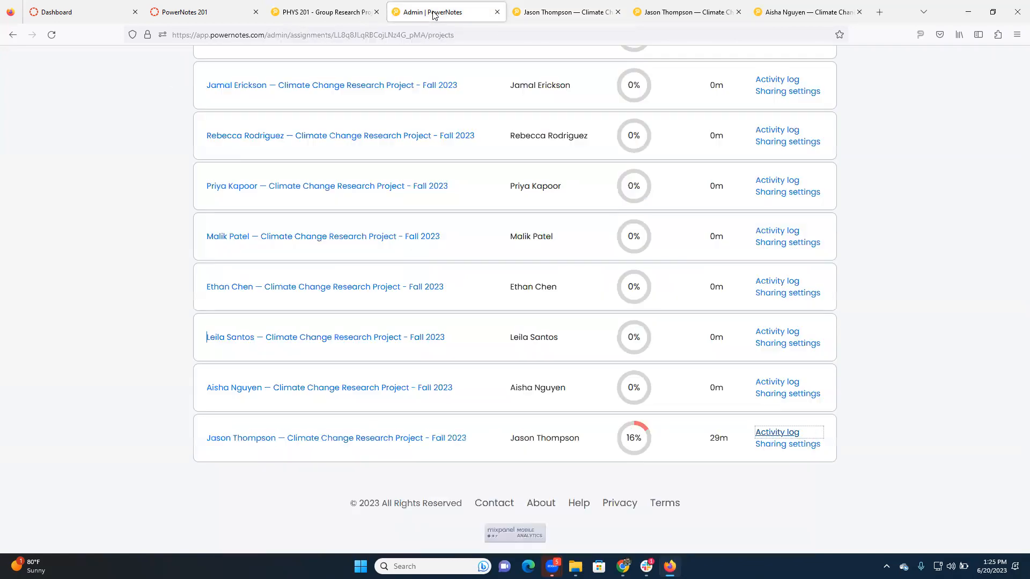
{"action": "scroll", "coordinate": [540, 179], "scroll_direction": "up", "scroll_amount": 6}
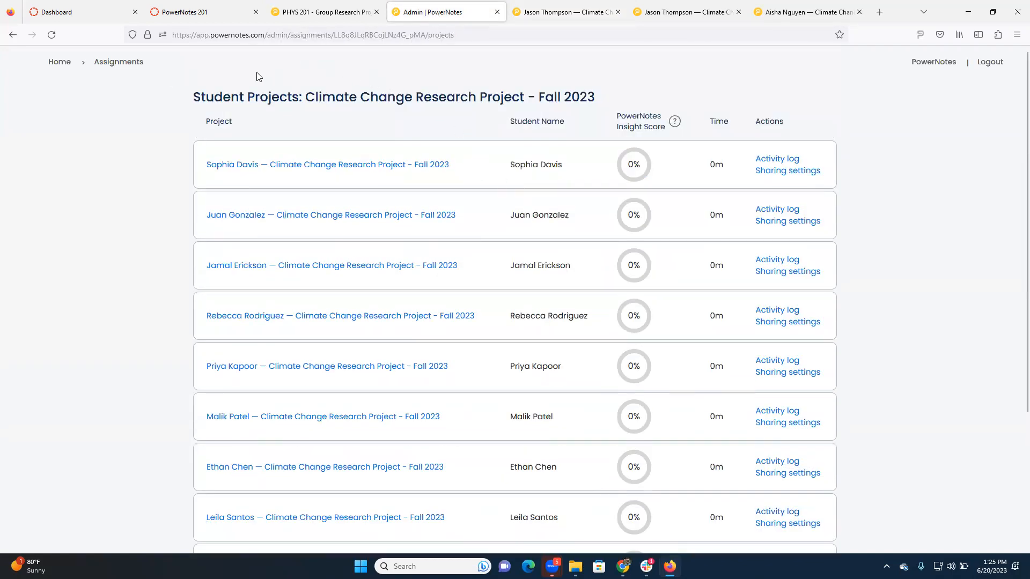
{"action": "left_click", "coordinate": [296, 13]}
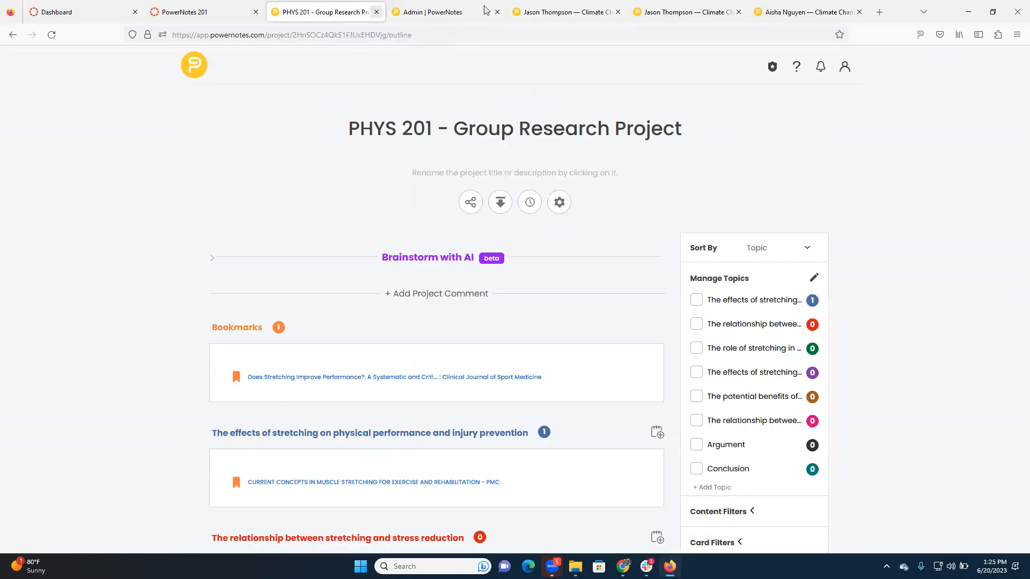
{"action": "left_click", "coordinate": [685, 18]}
{"action": "left_click", "coordinate": [598, 15]}
{"action": "left_click", "coordinate": [480, 15]}
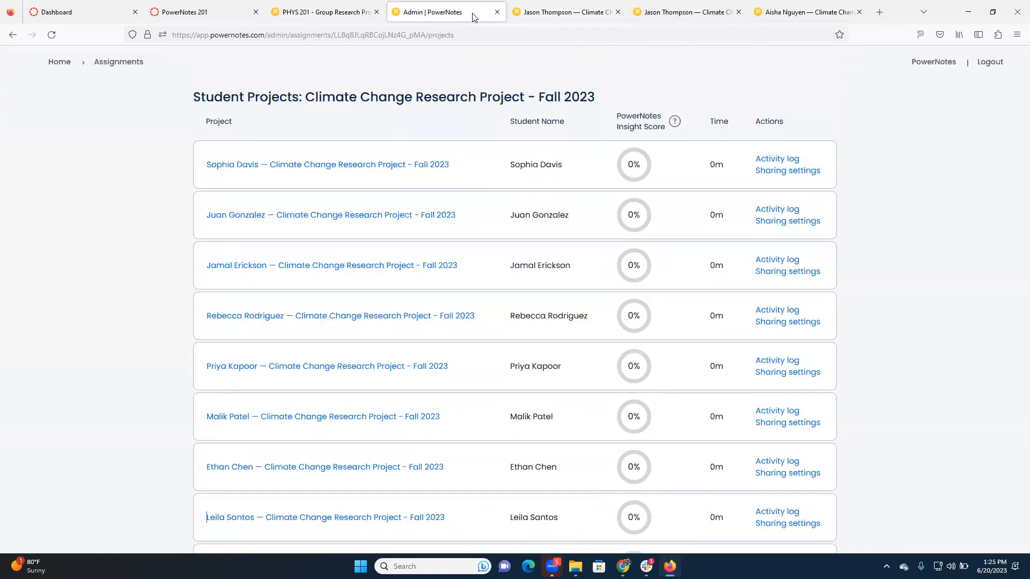
- Go back to the assignments list and open Climate Change Research Project - Fall 2023 for editing to examine its settings
{"action": "left_click", "coordinate": [134, 65]}
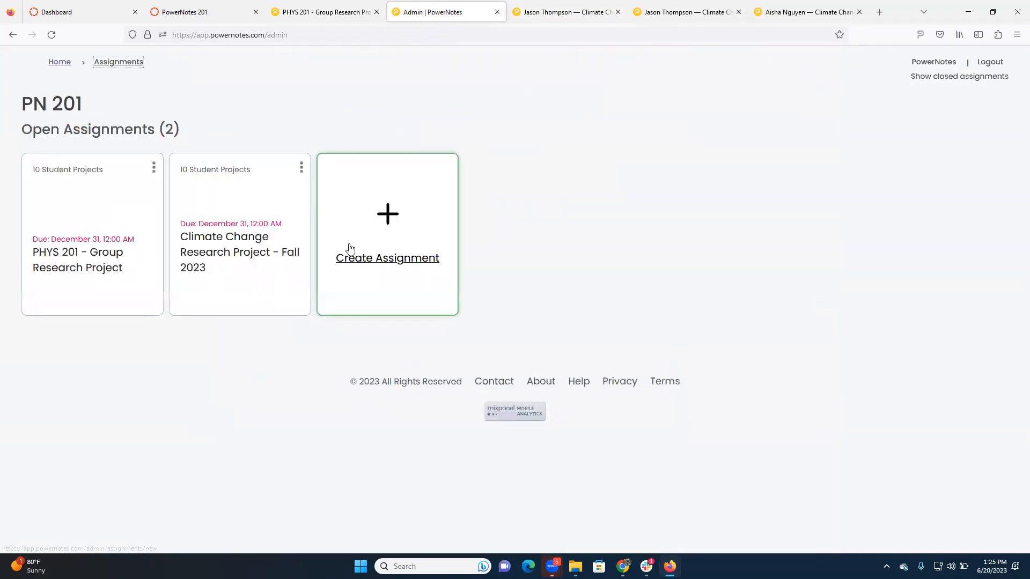
{"action": "left_click", "coordinate": [301, 167]}
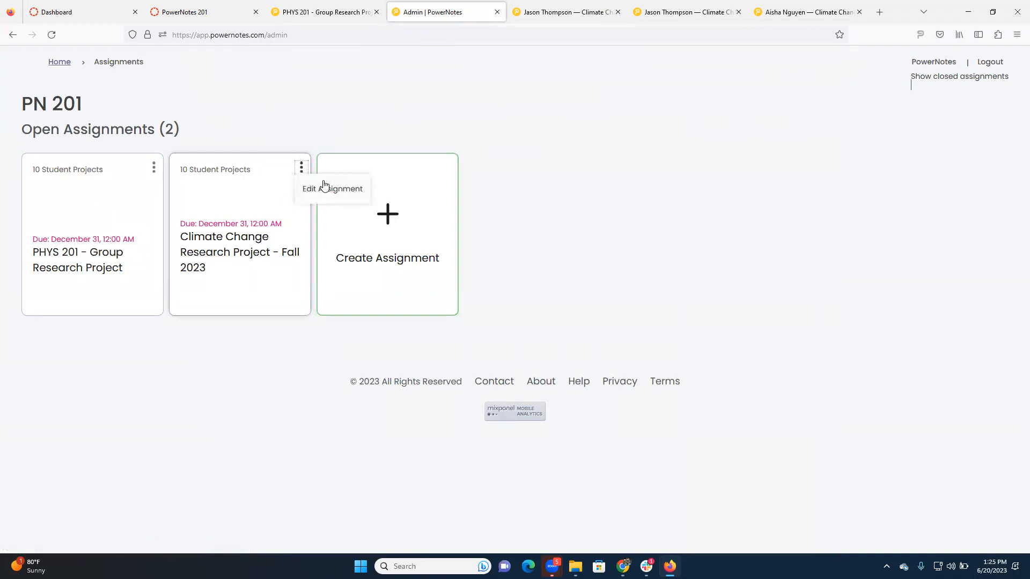
{"action": "left_click", "coordinate": [329, 188]}
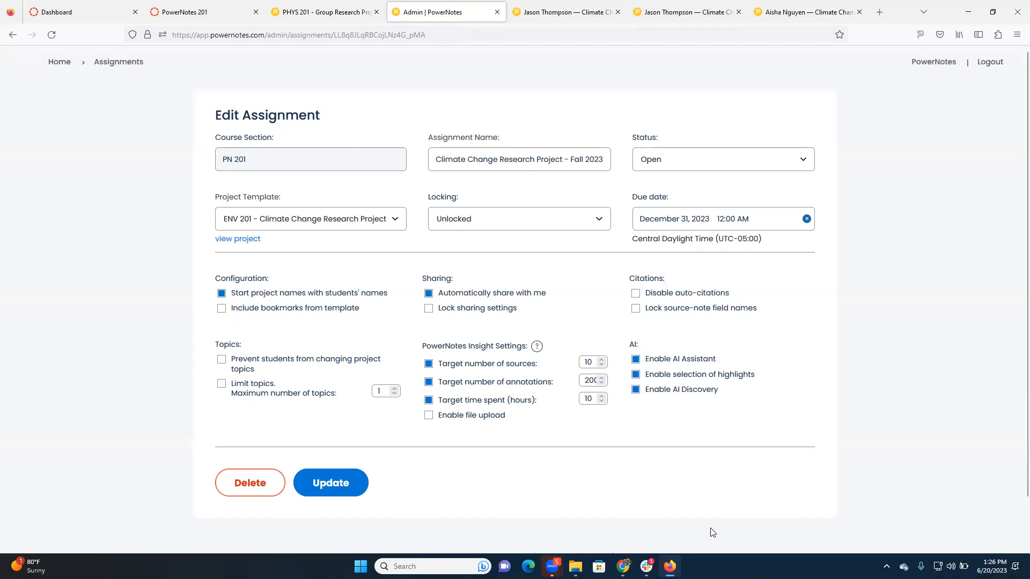
- Switch to Demo Project in the Chrome window and expand its Brainstorm with AI section
{"action": "mouse_move", "coordinate": [623, 567]}
{"action": "left_click", "coordinate": [684, 506]}
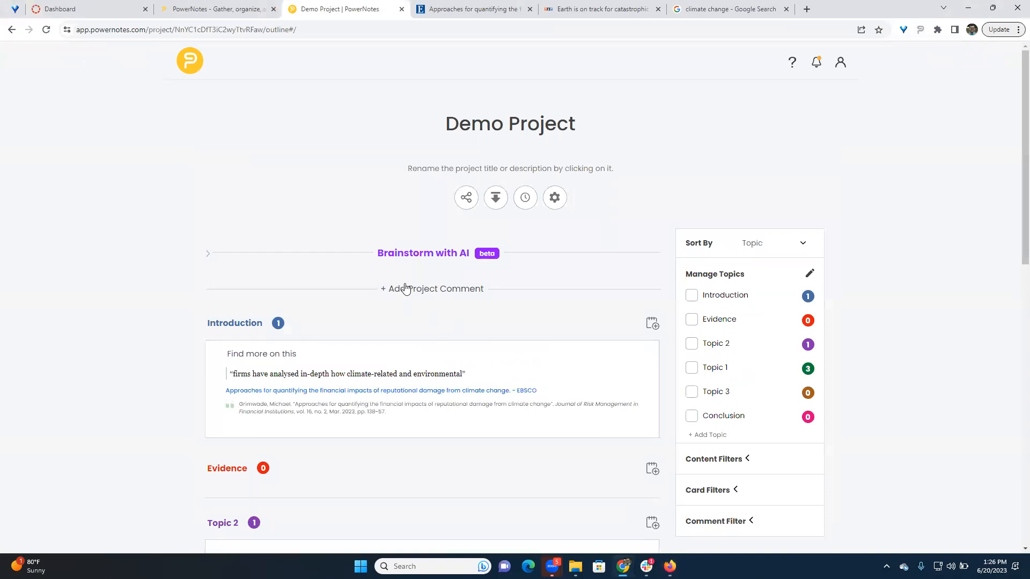
{"action": "left_click", "coordinate": [417, 252]}
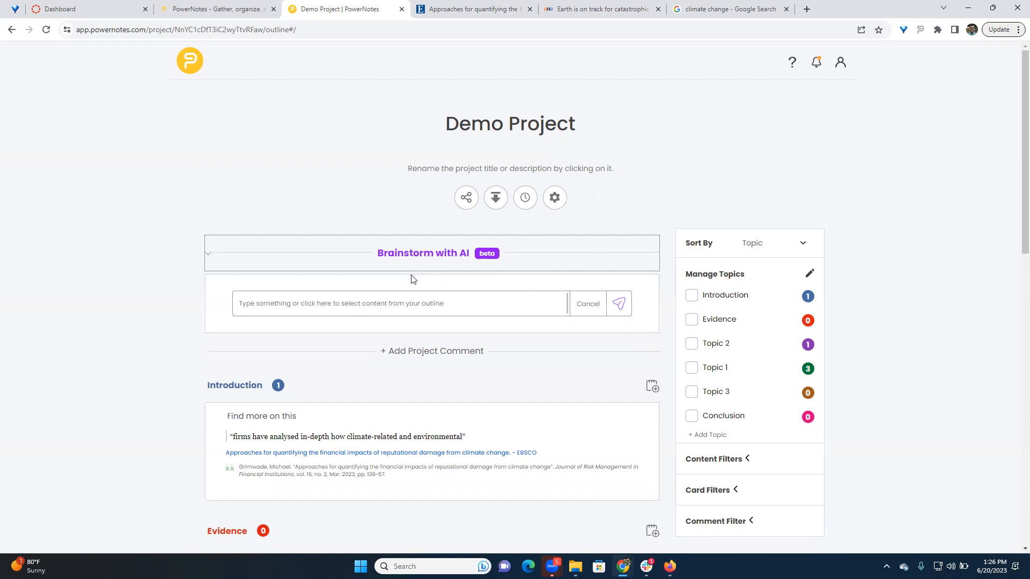
- Send the AI prompt "Write an introduction paragraph on why Chicago is the best city in the world" and examine the exchange
{"action": "left_click", "coordinate": [321, 303]}
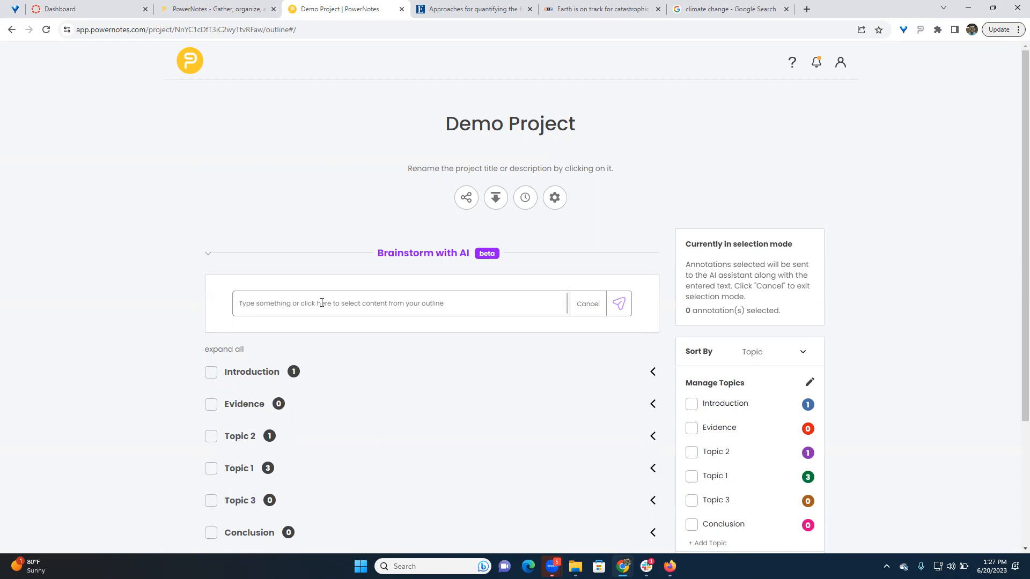
{"action": "type", "text": "Write an i"}
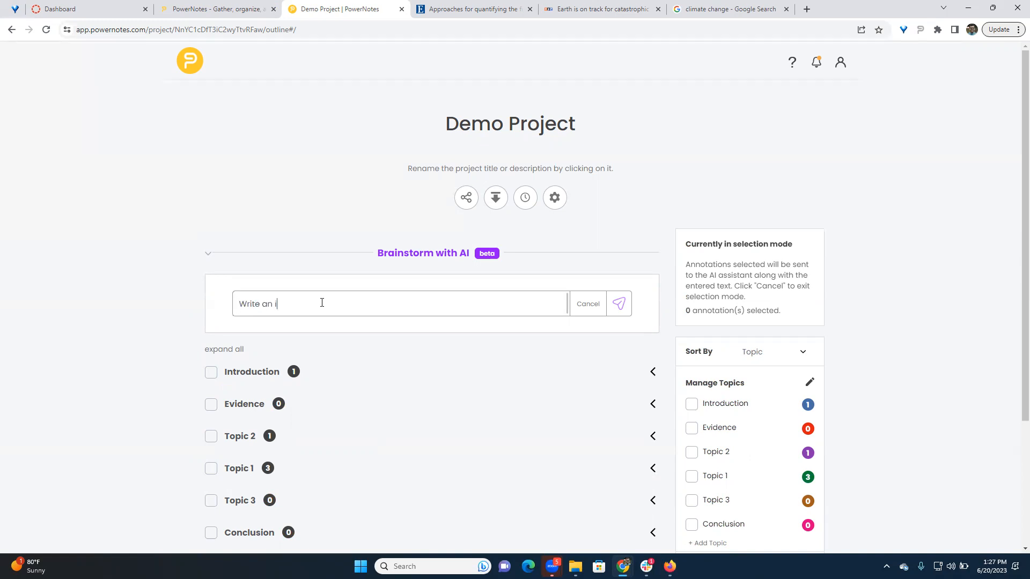
{"action": "type", "text": "ntroduction paragraph on why Chicago is the best city in the world"}
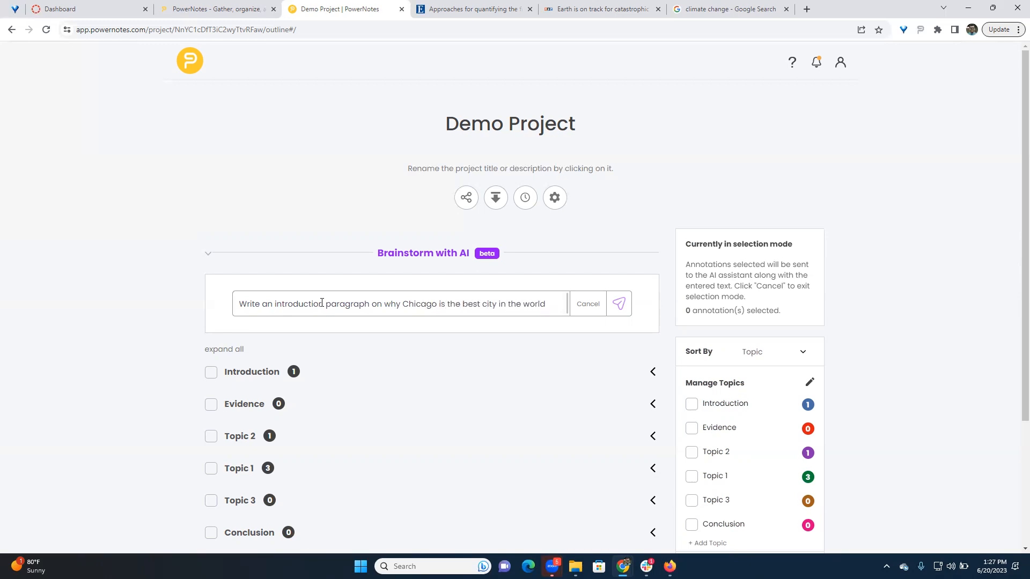
{"action": "left_click", "coordinate": [618, 304]}
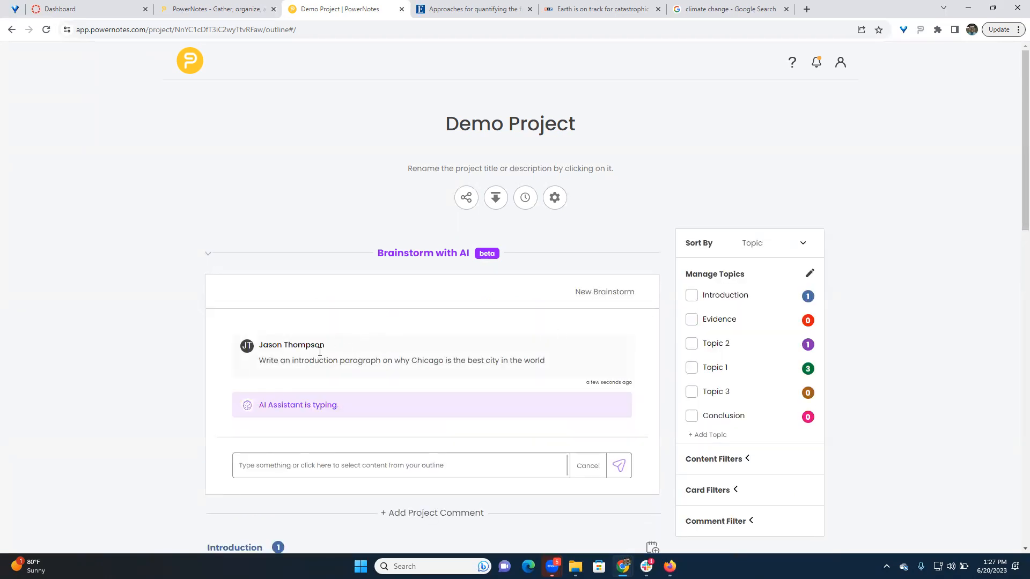
{"action": "scroll", "coordinate": [327, 342], "scroll_direction": "down", "scroll_amount": 1}
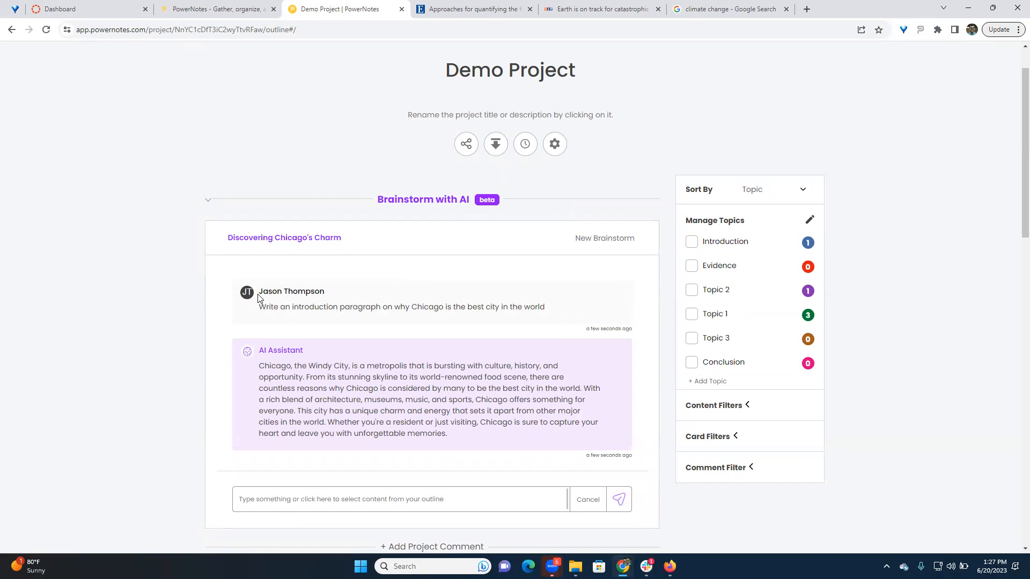
{"action": "left_click_drag", "start_coordinate": [264, 310], "coordinate": [545, 311]}
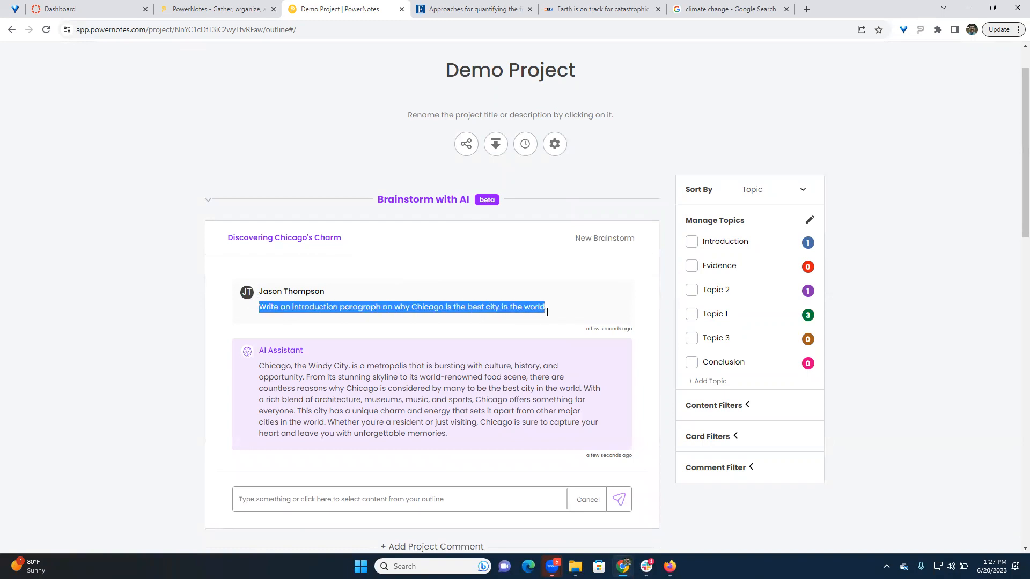
- Add the AI Assistant's introduction paragraph about Chicago to Topic 2
{"action": "left_click", "coordinate": [532, 330]}
{"action": "scroll", "coordinate": [310, 356], "scroll_direction": "down", "scroll_amount": 1}
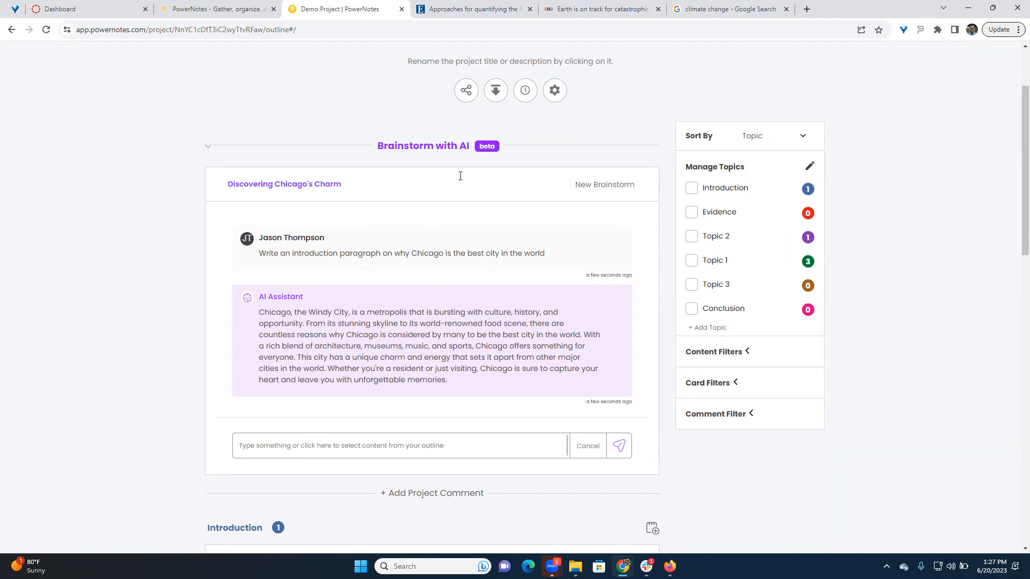
{"action": "scroll", "coordinate": [472, 172], "scroll_direction": "up", "scroll_amount": 1}
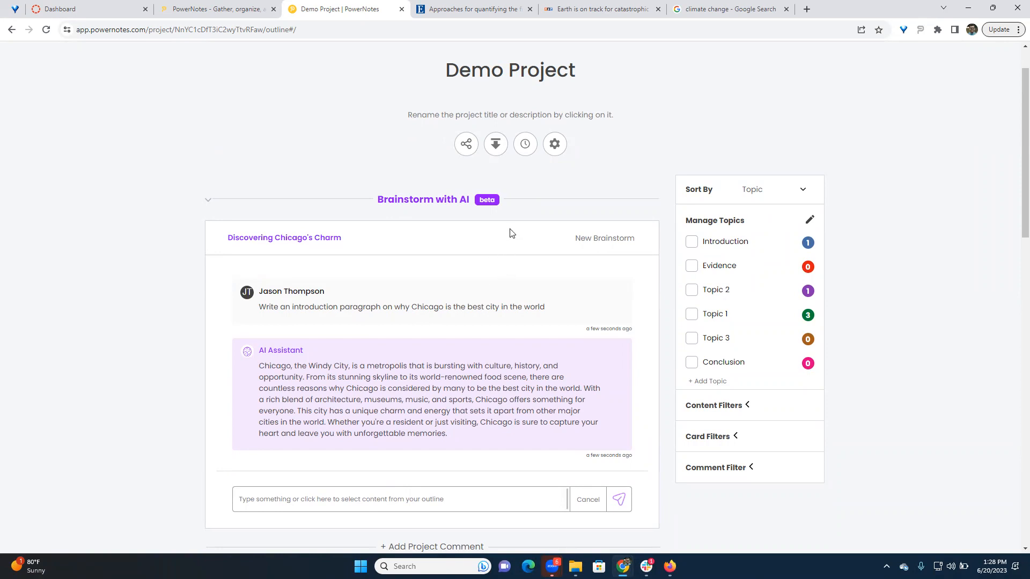
{"action": "scroll", "coordinate": [368, 413], "scroll_direction": "down", "scroll_amount": 2}
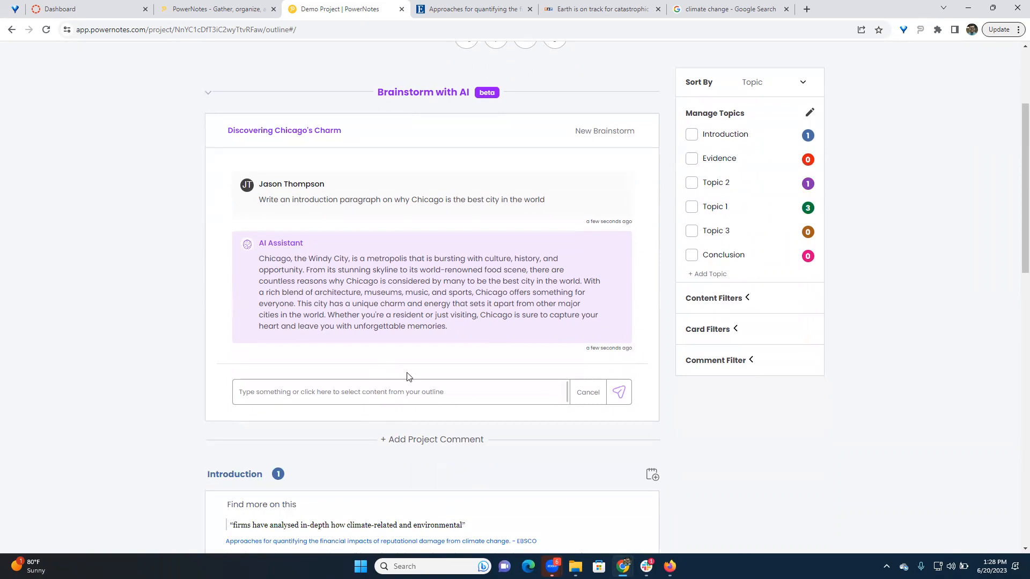
{"action": "mouse_move", "coordinate": [433, 309]}
{"action": "scroll", "coordinate": [477, 375], "scroll_direction": "down", "scroll_amount": 2}
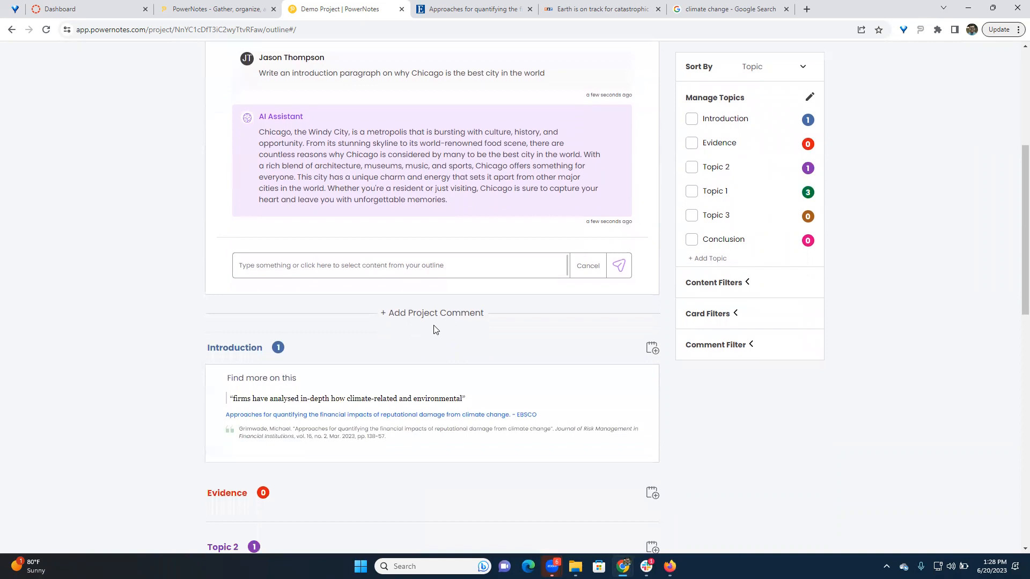
{"action": "scroll", "coordinate": [433, 327], "scroll_direction": "up", "scroll_amount": 2}
{"action": "left_click", "coordinate": [624, 193]}
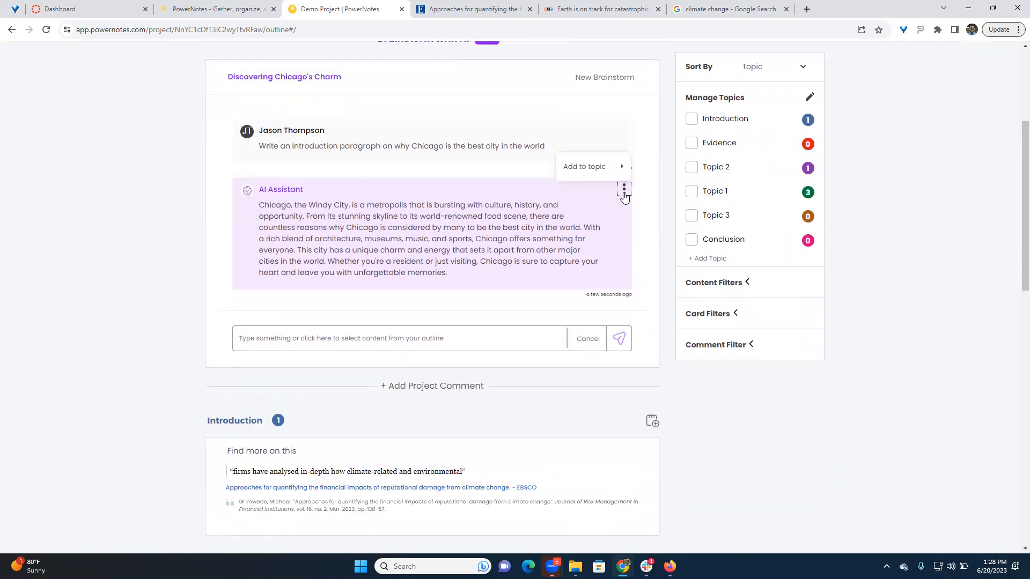
{"action": "mouse_move", "coordinate": [620, 167]}
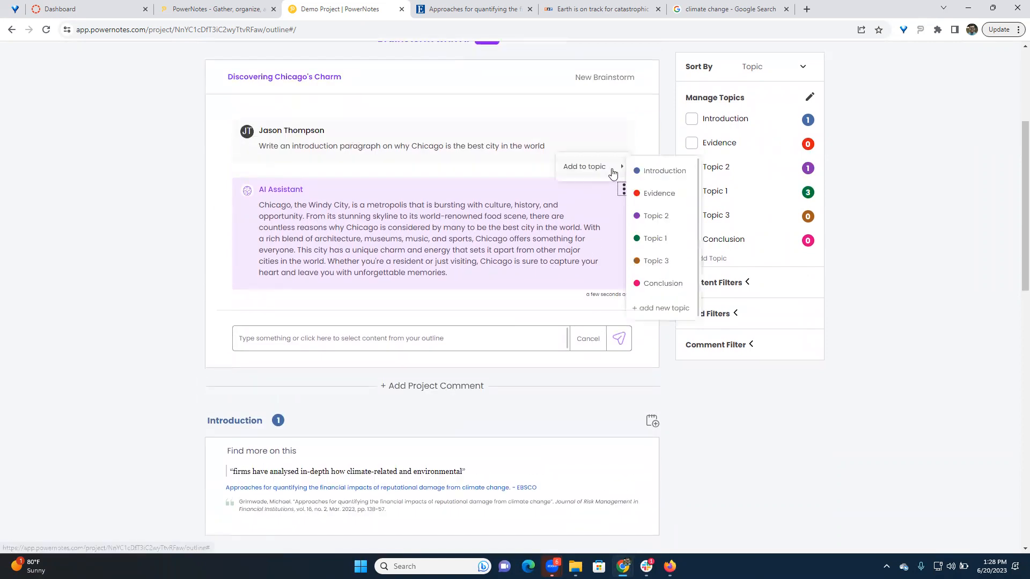
{"action": "left_click", "coordinate": [655, 216]}
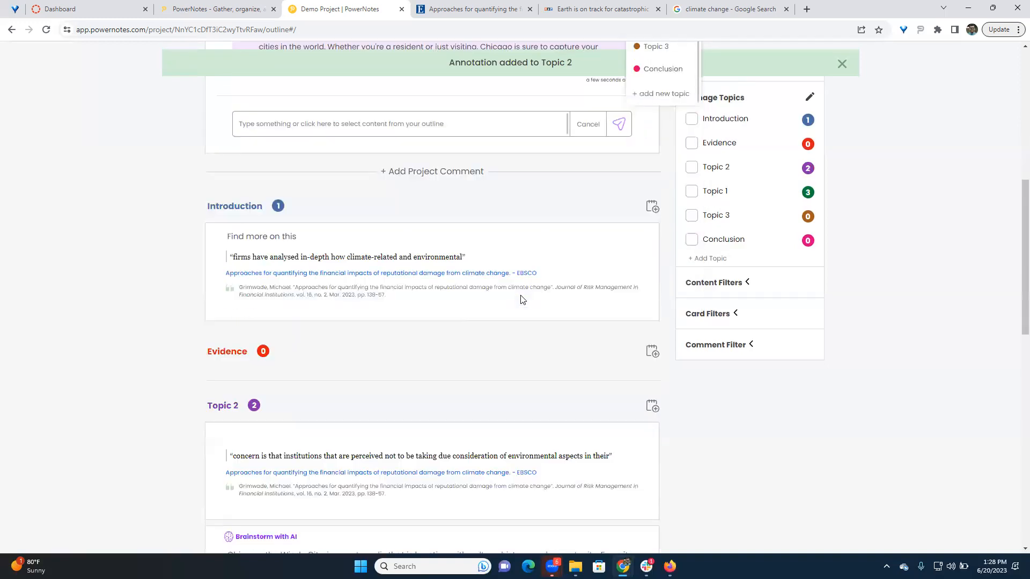
- Delete the text from "Chicago offers something" through "apart from other ma" in the Topic 2 AI card and view its original AI output
{"action": "mouse_move", "coordinate": [463, 281]}
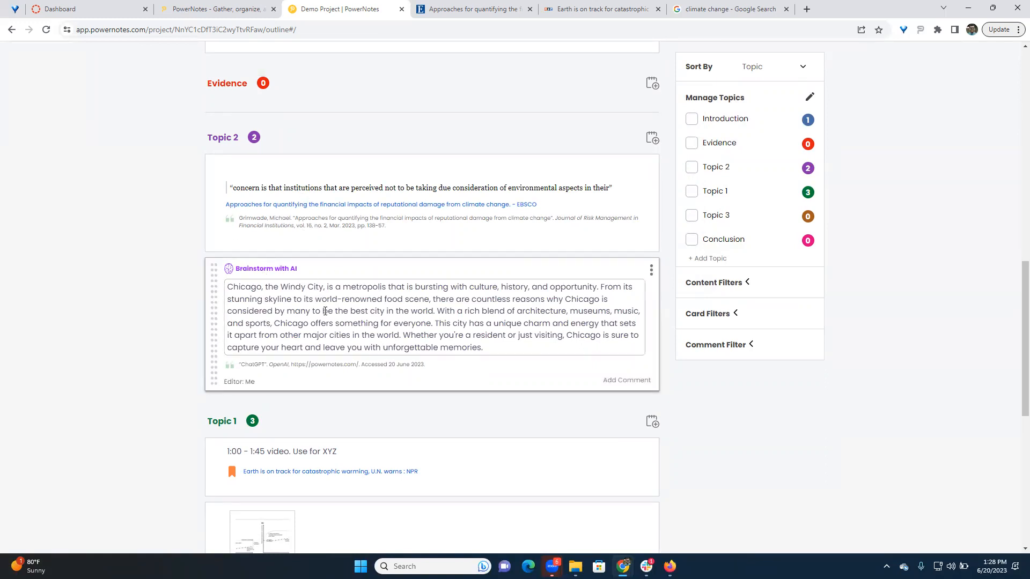
{"action": "left_click", "coordinate": [286, 319]}
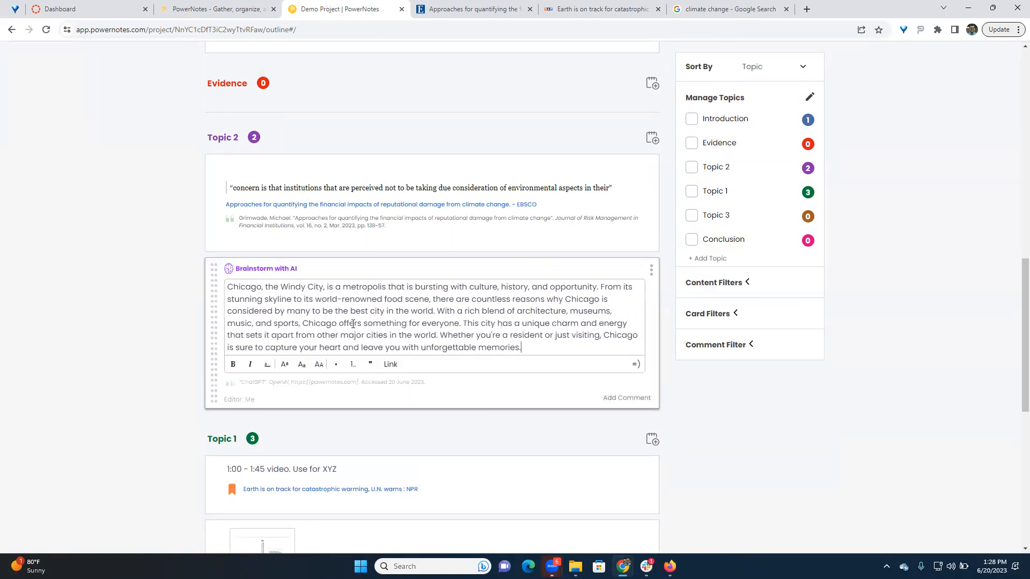
{"action": "left_click_drag", "start_coordinate": [302, 322], "coordinate": [353, 336]}
{"action": "key", "text": "BackSpace"}
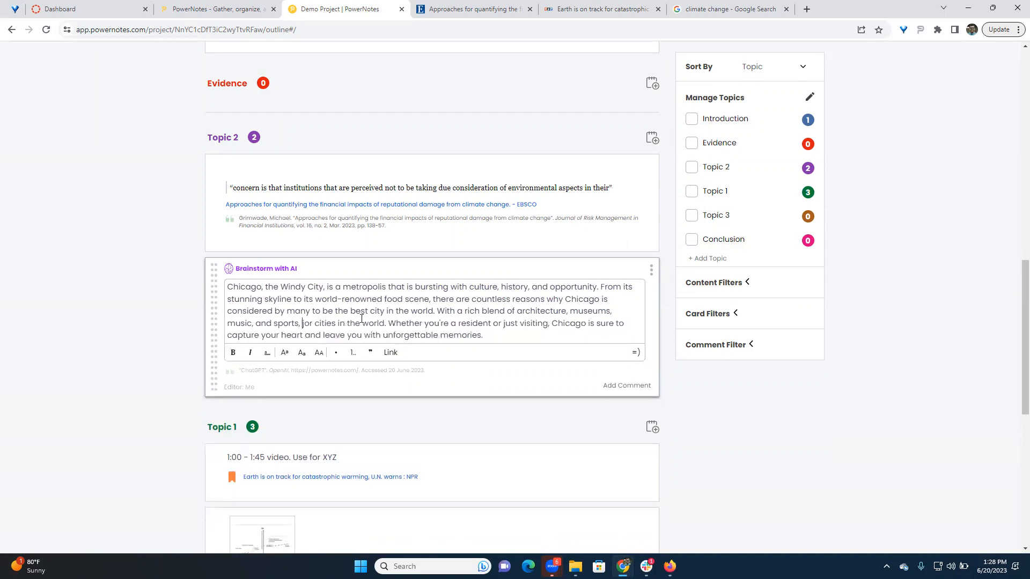
{"action": "left_click", "coordinate": [177, 308]}
{"action": "left_click", "coordinate": [651, 269]}
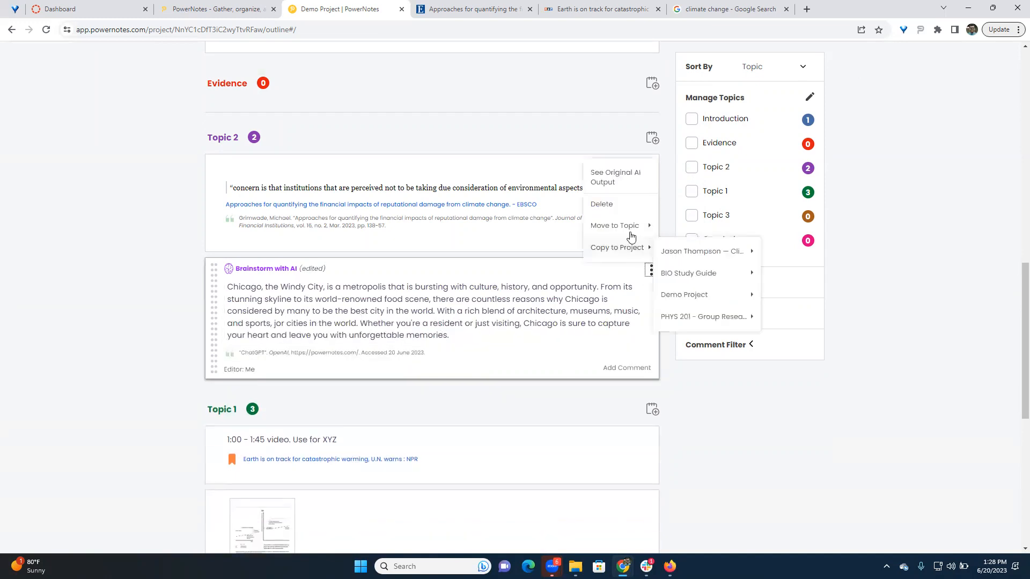
{"action": "left_click", "coordinate": [623, 183]}
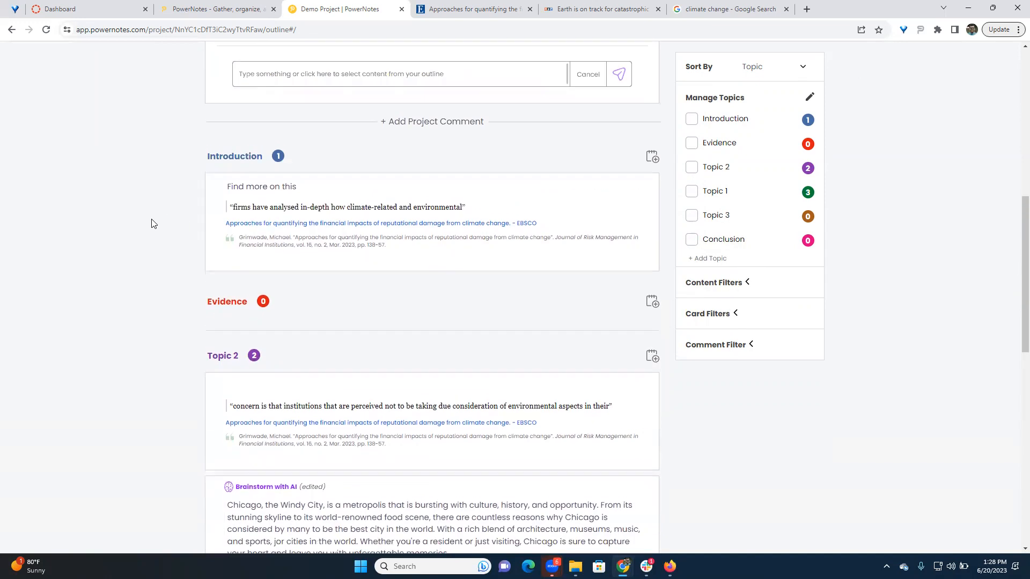
- Start a new brainstorm, then review Discovering Chicago's Charm under Previous Brainstorms and collapse that section
{"action": "scroll", "coordinate": [483, 215], "scroll_direction": "up", "scroll_amount": 3}
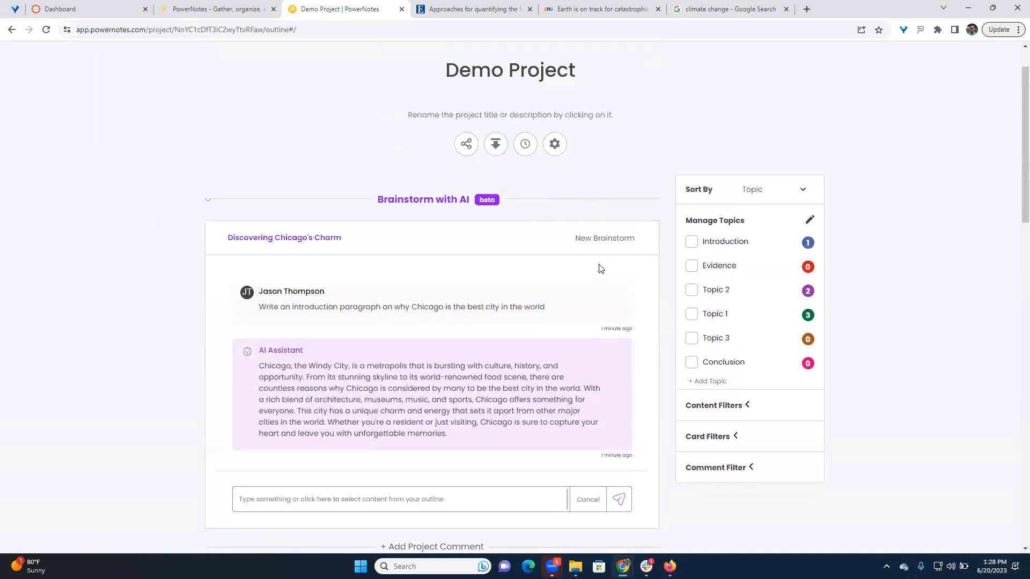
{"action": "left_click", "coordinate": [595, 239]}
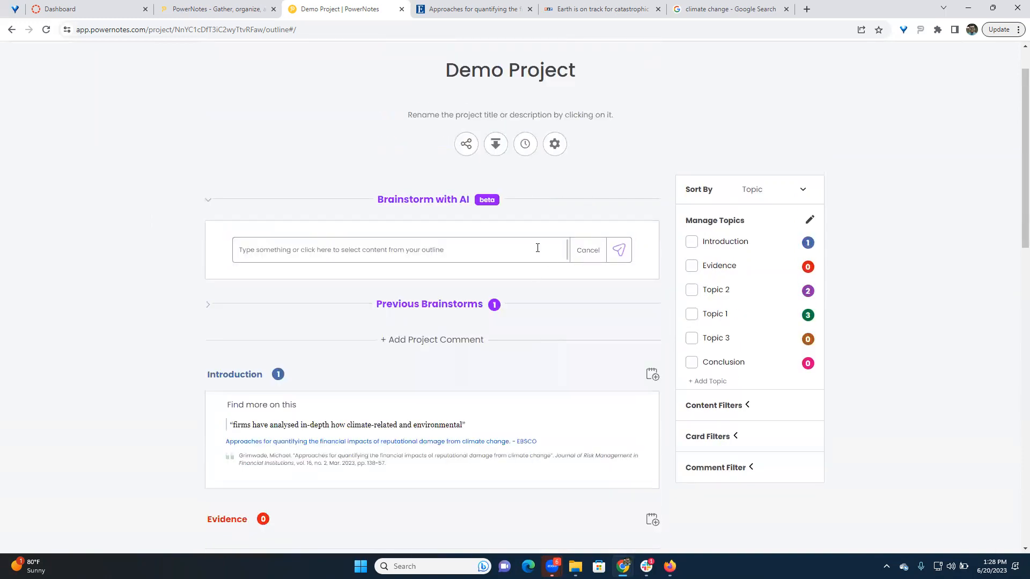
{"action": "left_click", "coordinate": [380, 305]}
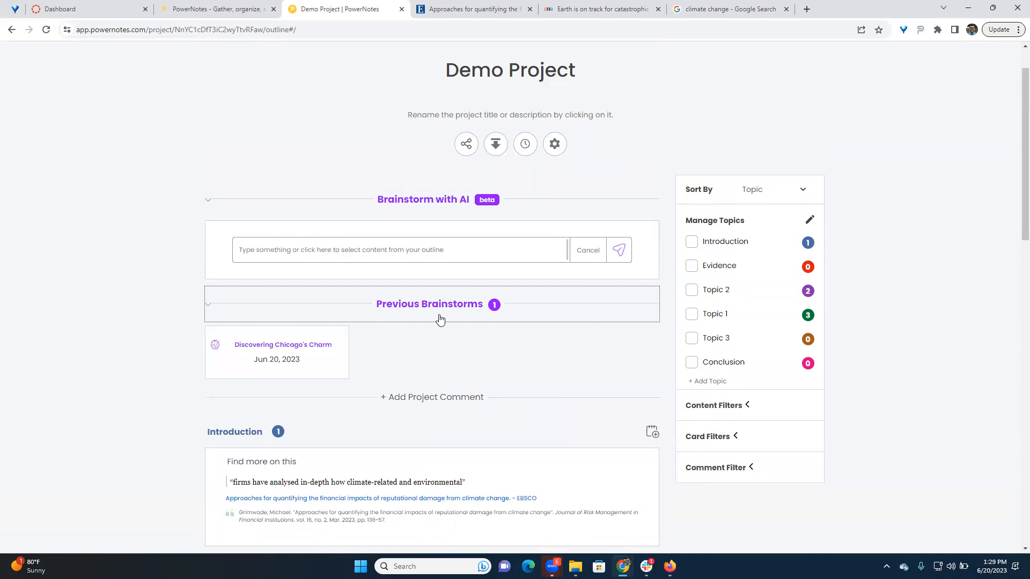
{"action": "left_click", "coordinate": [313, 349]}
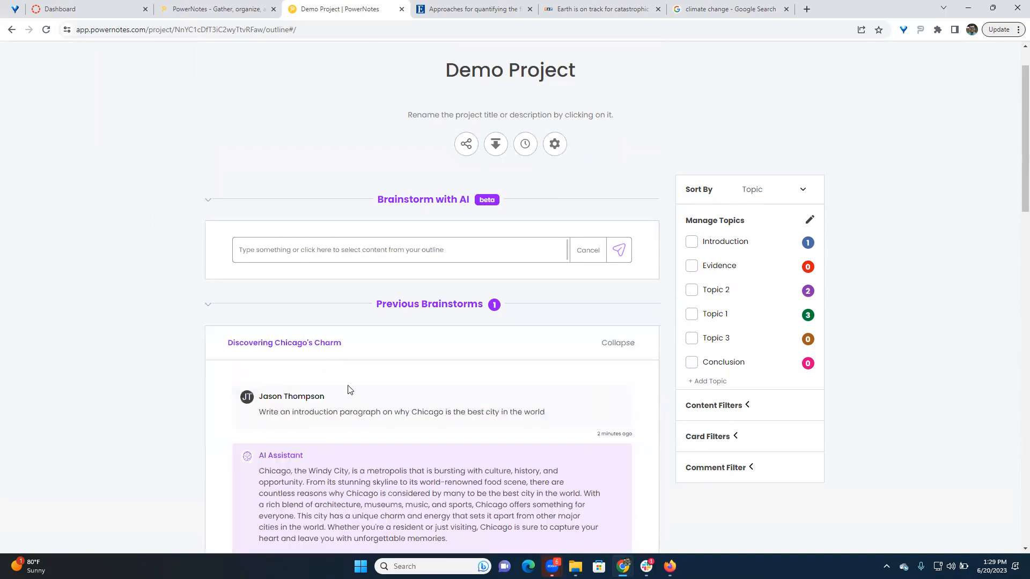
{"action": "scroll", "coordinate": [486, 307], "scroll_direction": "down", "scroll_amount": 3}
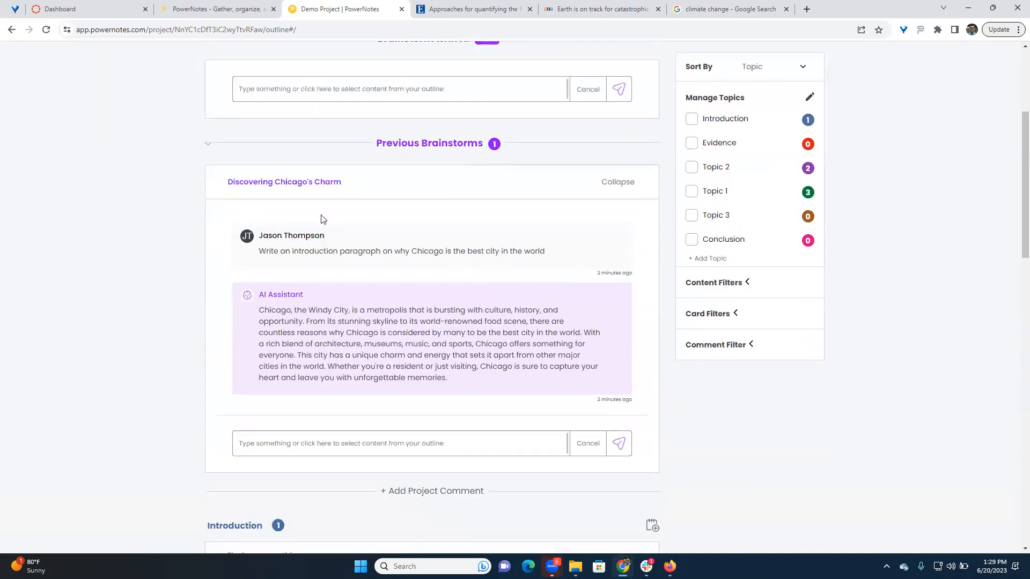
{"action": "scroll", "coordinate": [260, 247], "scroll_direction": "up", "scroll_amount": 2}
{"action": "left_click", "coordinate": [209, 252]}
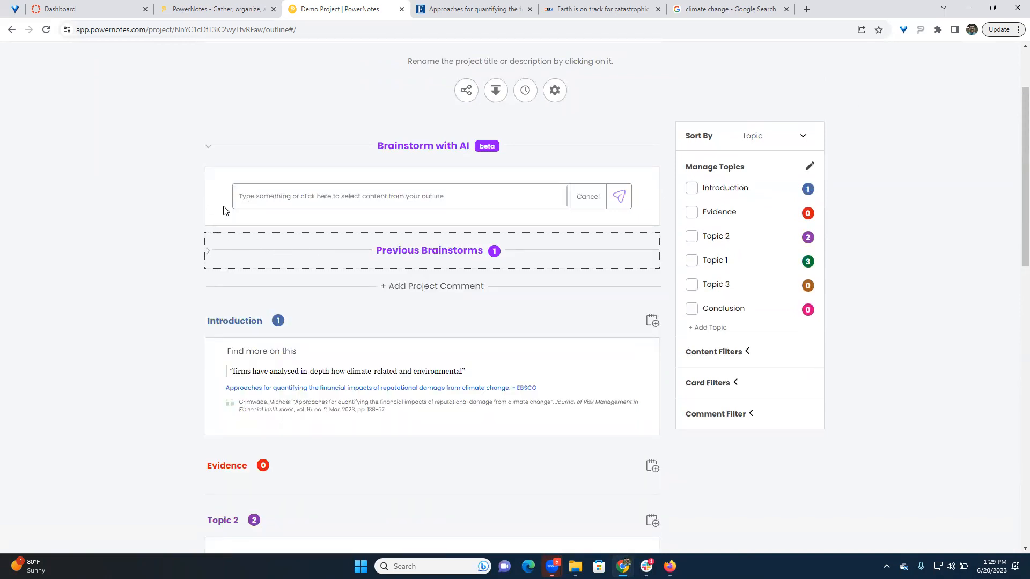
- Go back to the projects list, open the student's Climate Change Research Project - Fall 2023 and expand its Brainstorm with AI section
{"action": "scroll", "coordinate": [225, 252], "scroll_direction": "up", "scroll_amount": 2}
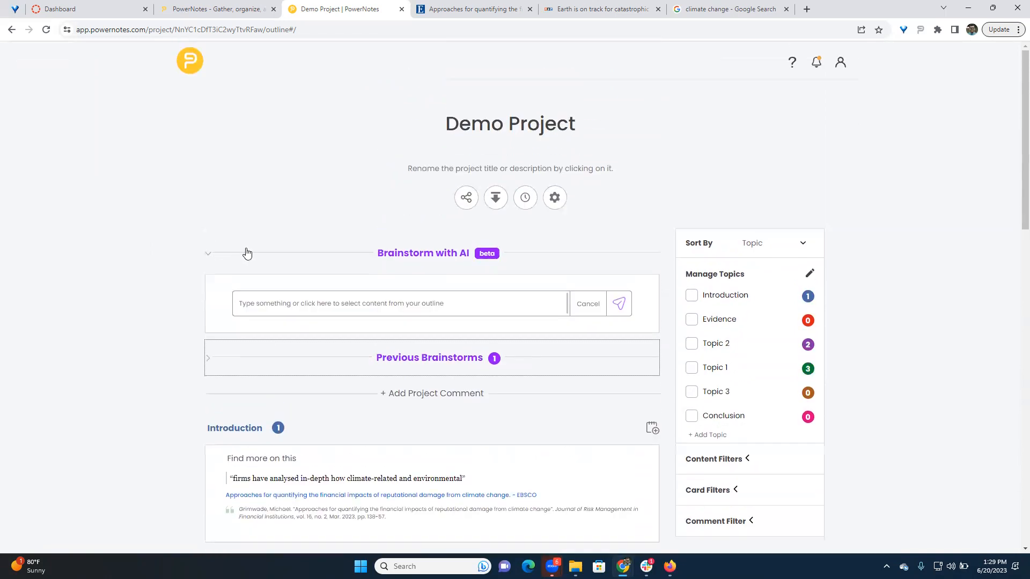
{"action": "left_click", "coordinate": [190, 70]}
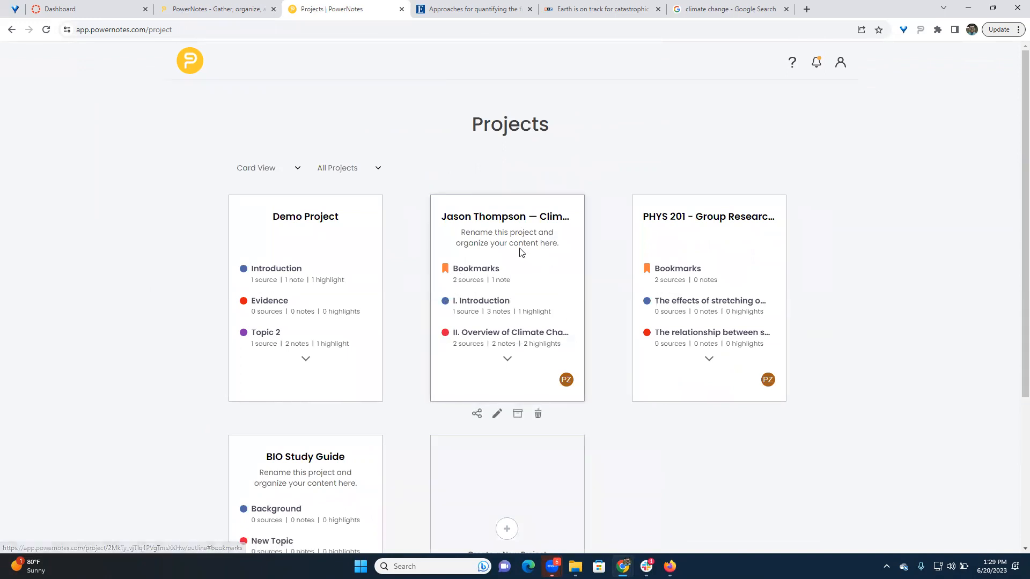
{"action": "left_click", "coordinate": [504, 237]}
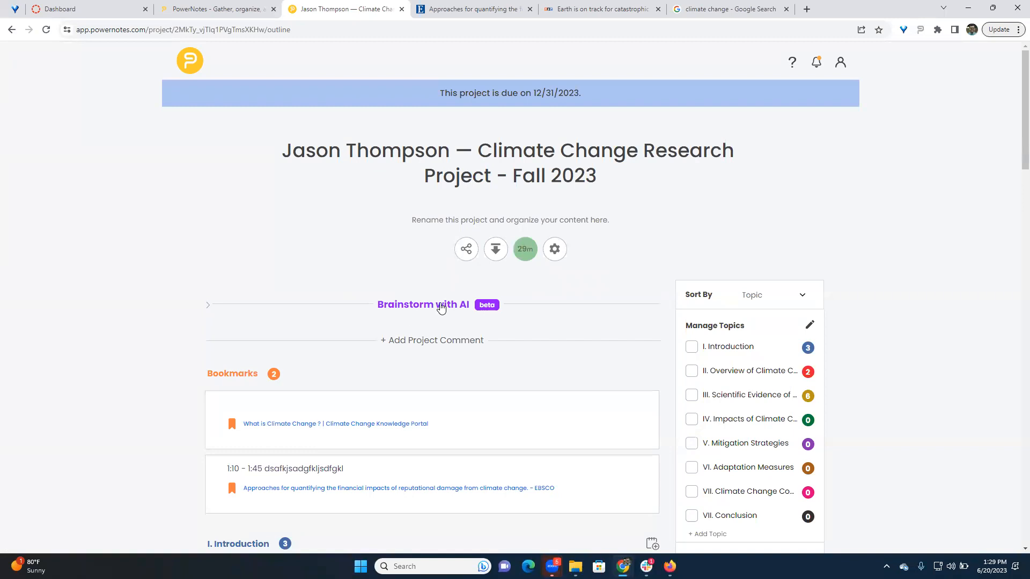
{"action": "scroll", "coordinate": [432, 298], "scroll_direction": "down", "scroll_amount": 2}
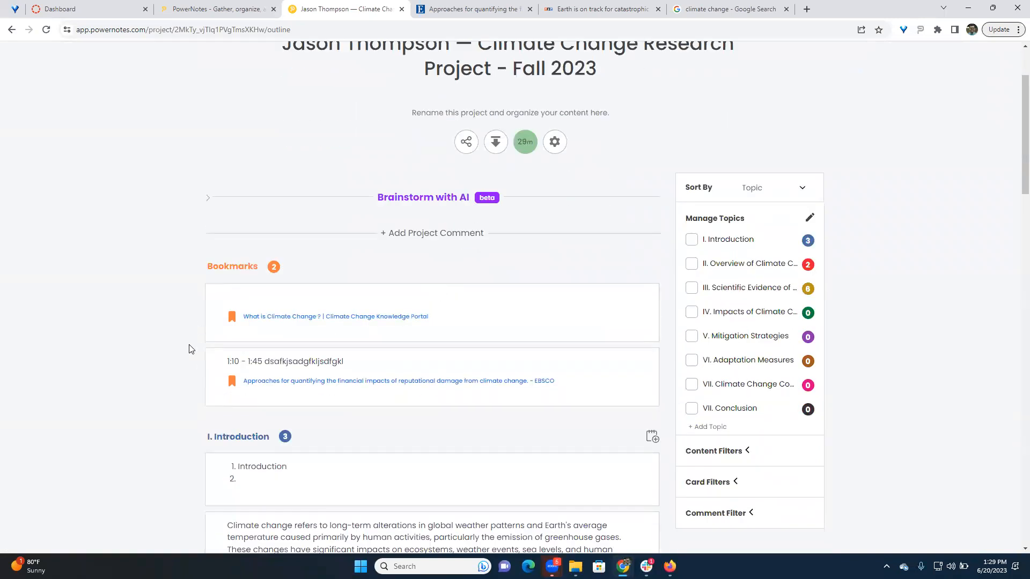
{"action": "scroll", "coordinate": [192, 322], "scroll_direction": "down", "scroll_amount": 2}
{"action": "scroll", "coordinate": [70, 271], "scroll_direction": "up", "scroll_amount": 2}
{"action": "left_click", "coordinate": [432, 198]}
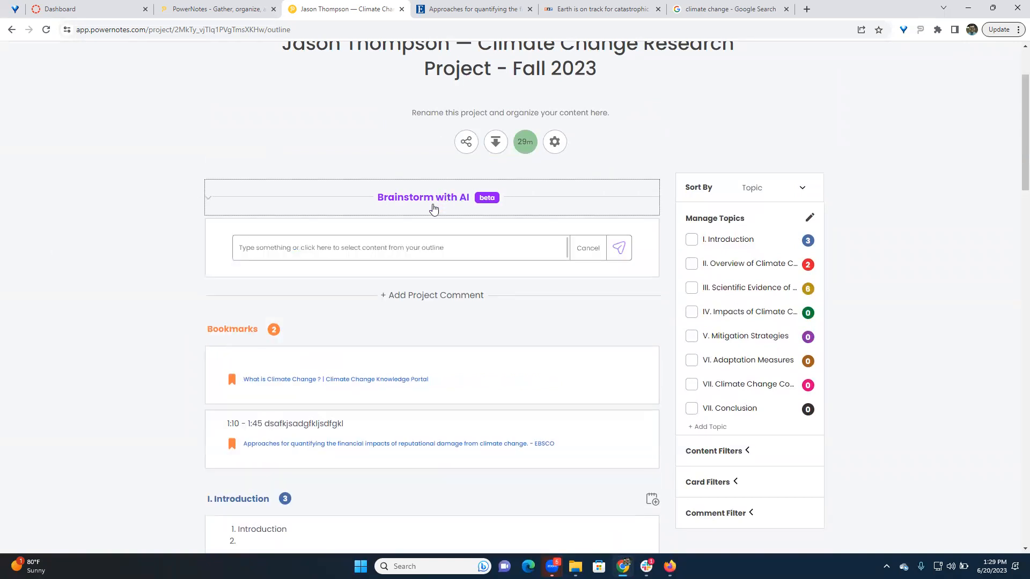
- Enter the AI prompt "Write an intro paragraph on this", correcting the spelling of "paragraph"
{"action": "left_click", "coordinate": [338, 251]}
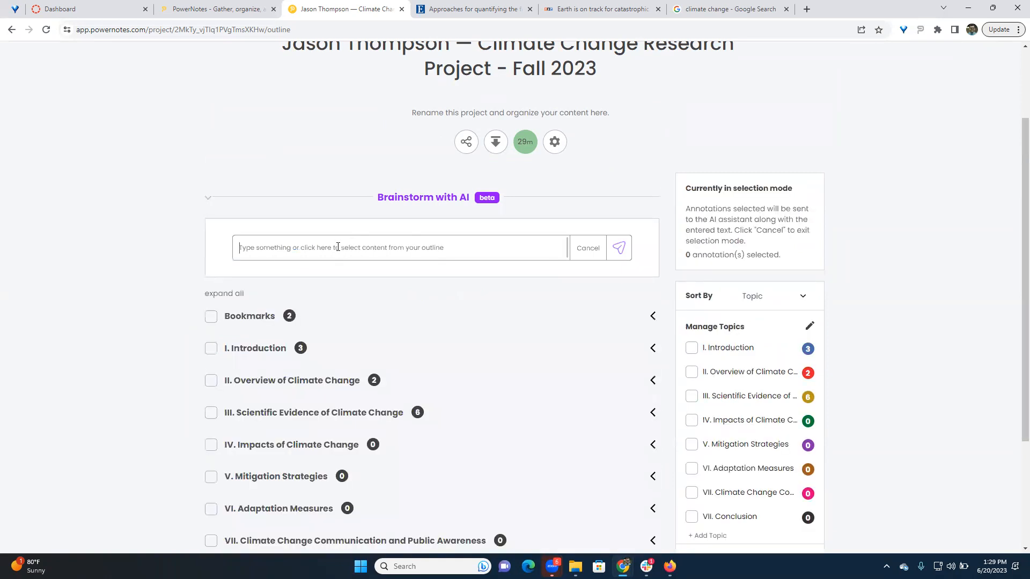
{"action": "type", "text": "Write an intro"}
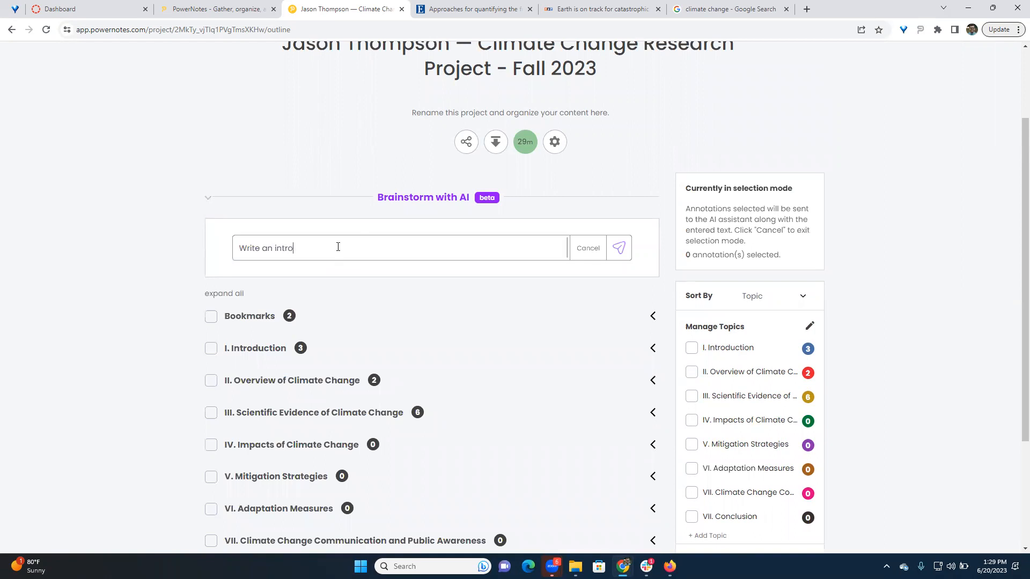
{"action": "type", "text": " parapgrah on this"}
{"action": "right_click", "coordinate": [334, 247]}
{"action": "left_click", "coordinate": [412, 256]}
- Select the climate change note and the climate quote under I. Introduction, plus both quotes under II. Overview of Climate Change, as prompt content
{"action": "left_click", "coordinate": [653, 349]}
{"action": "scroll", "coordinate": [319, 274], "scroll_direction": "down", "scroll_amount": 2}
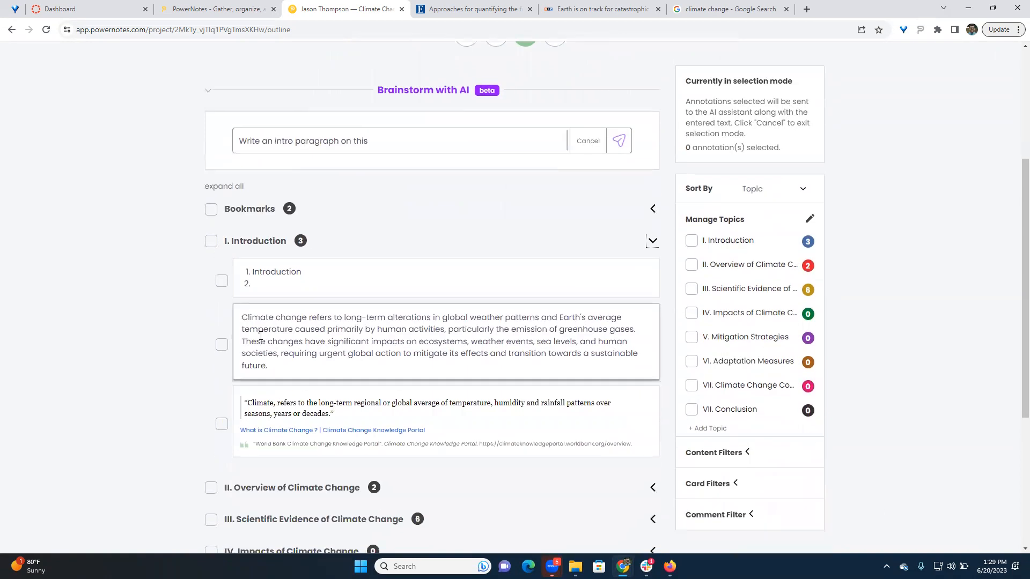
{"action": "left_click", "coordinate": [222, 345]}
{"action": "left_click", "coordinate": [222, 424]}
{"action": "scroll", "coordinate": [223, 423], "scroll_direction": "down", "scroll_amount": 2}
{"action": "left_click", "coordinate": [655, 380]}
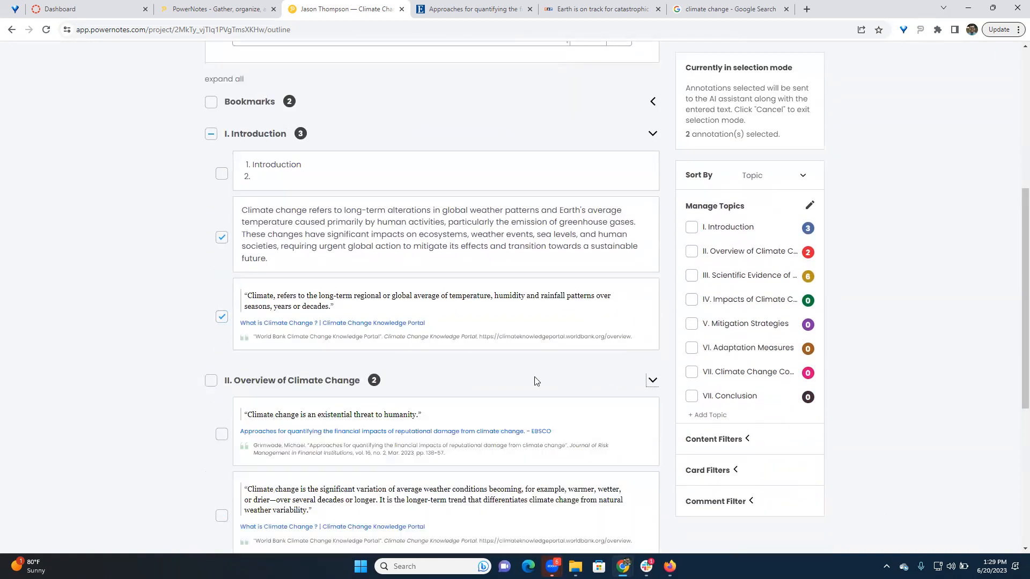
{"action": "left_click", "coordinate": [223, 432]}
{"action": "scroll", "coordinate": [223, 432], "scroll_direction": "down", "scroll_amount": 2}
{"action": "left_click", "coordinate": [223, 416]}
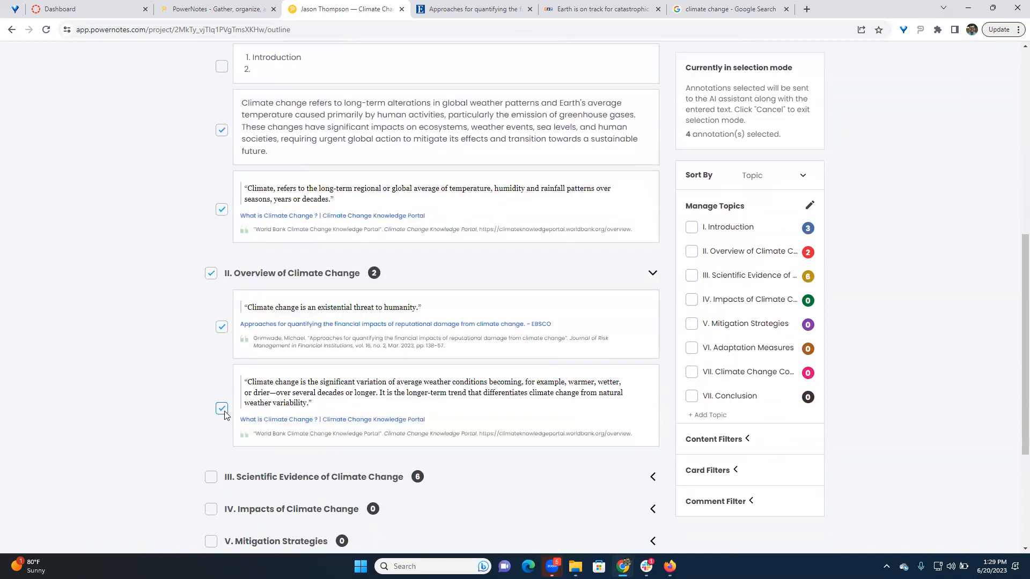
- Send the prompt with the selected annotations and examine the quoted sources and the AI Assistant's reply
{"action": "scroll", "coordinate": [125, 360], "scroll_direction": "up", "scroll_amount": 5}
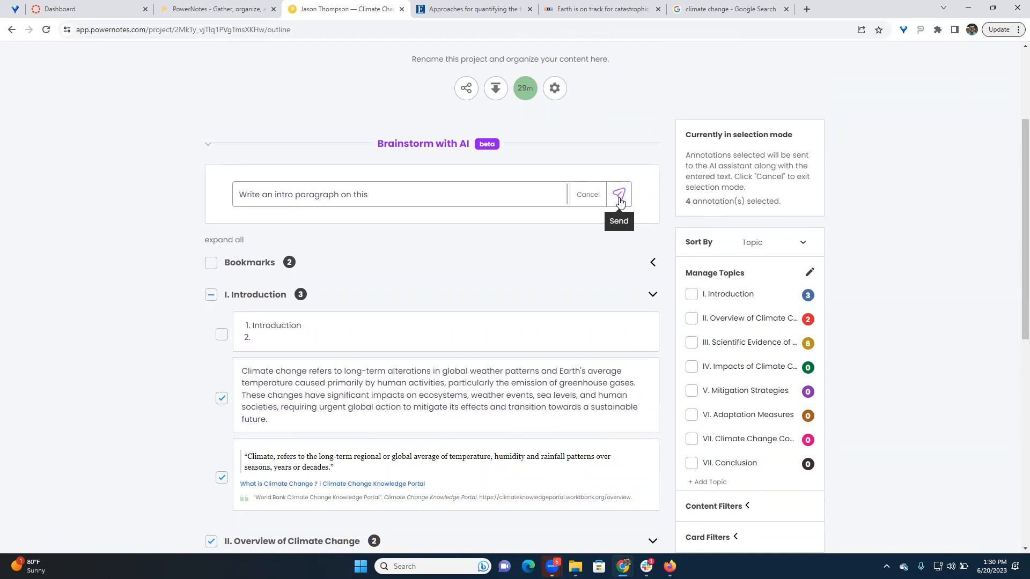
{"action": "left_click", "coordinate": [619, 200]}
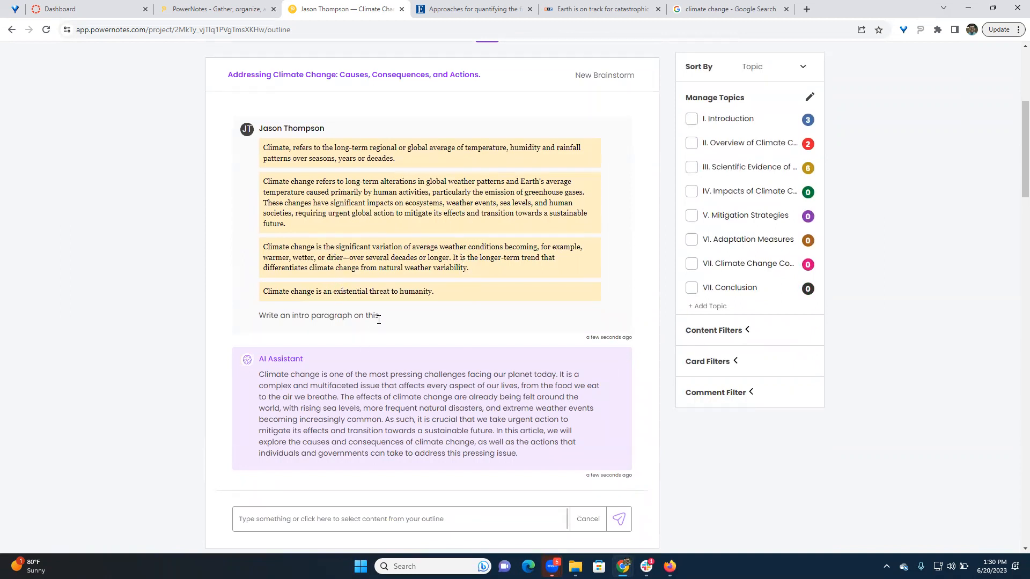
{"action": "left_click_drag", "start_coordinate": [380, 316], "coordinate": [280, 310]}
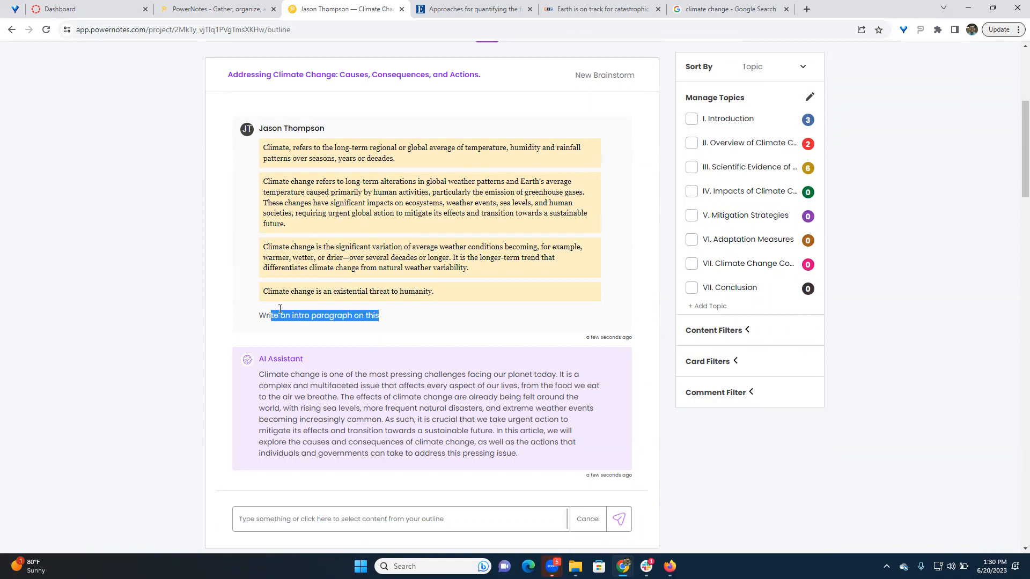
{"action": "left_click", "coordinate": [239, 302]}
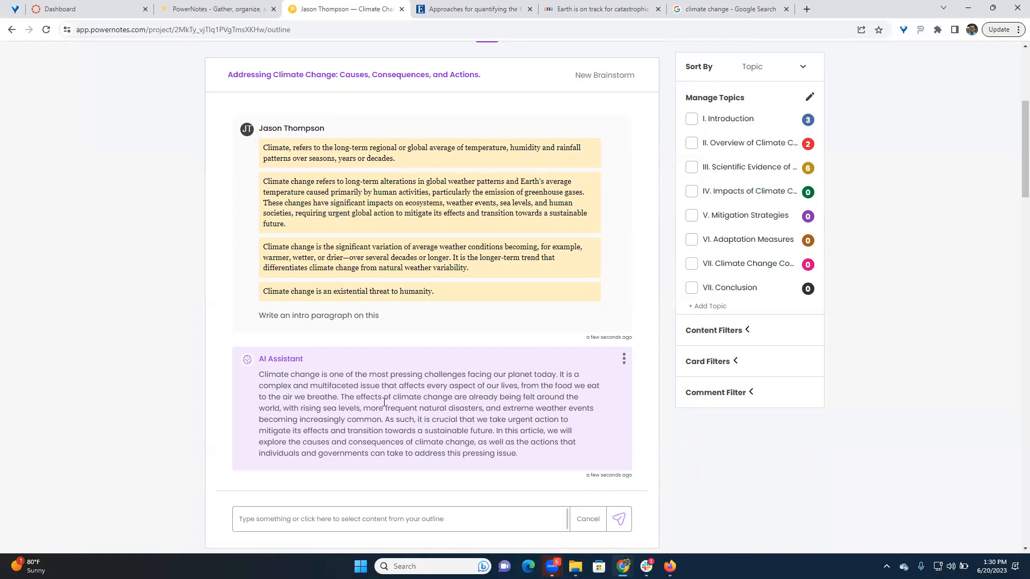
{"action": "scroll", "coordinate": [487, 333], "scroll_direction": "down", "scroll_amount": 1}
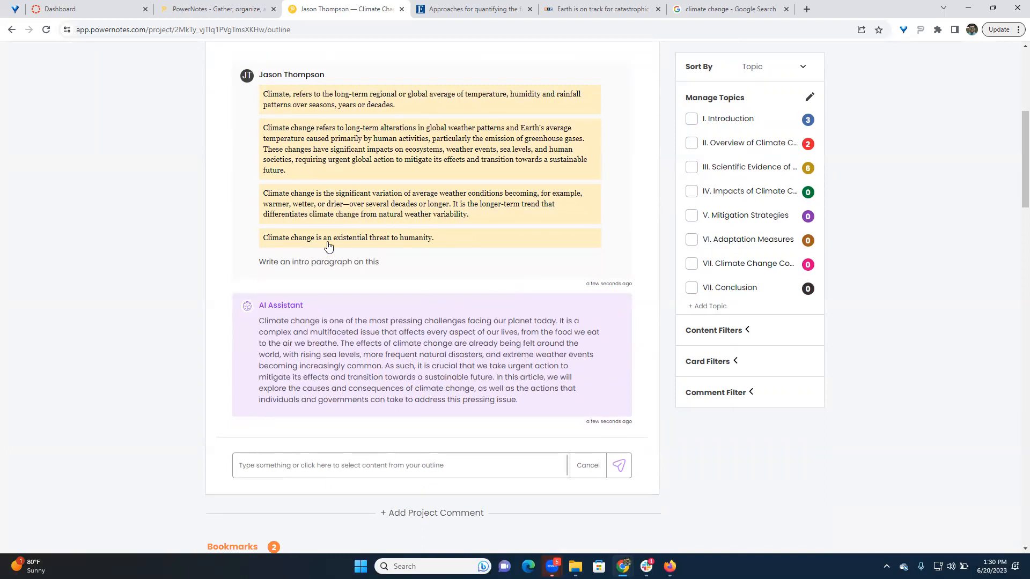
{"action": "scroll", "coordinate": [328, 245], "scroll_direction": "down", "scroll_amount": 2}
{"action": "scroll", "coordinate": [357, 218], "scroll_direction": "up", "scroll_amount": 3}
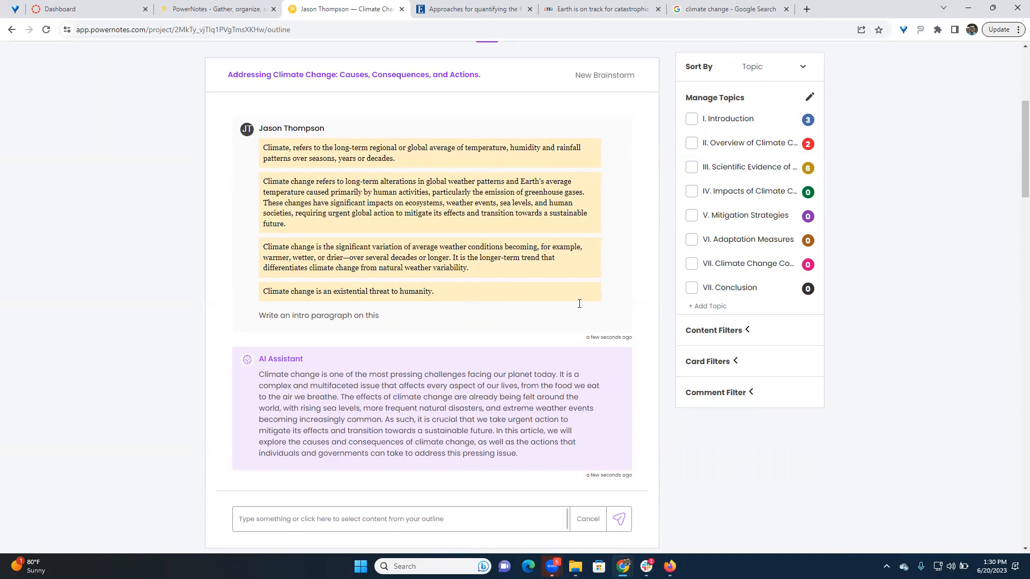
{"action": "scroll", "coordinate": [520, 303], "scroll_direction": "down", "scroll_amount": 6}
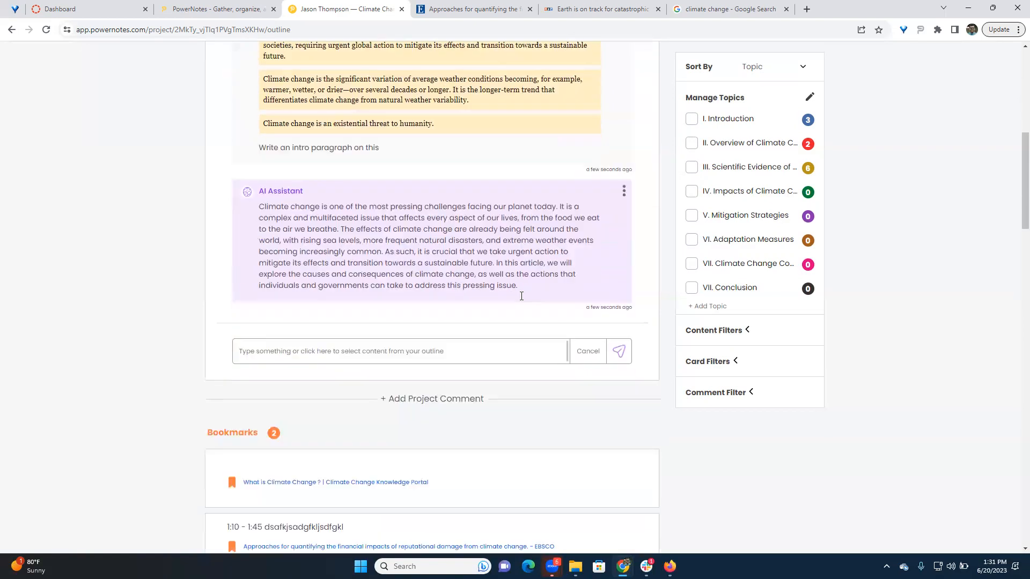
- Switch to the PowerNotes website, open Help & Support from its resources and look through the guides under Quick Resources
{"action": "scroll", "coordinate": [522, 294], "scroll_direction": "up", "scroll_amount": 4}
{"action": "scroll", "coordinate": [534, 274], "scroll_direction": "up", "scroll_amount": 2}
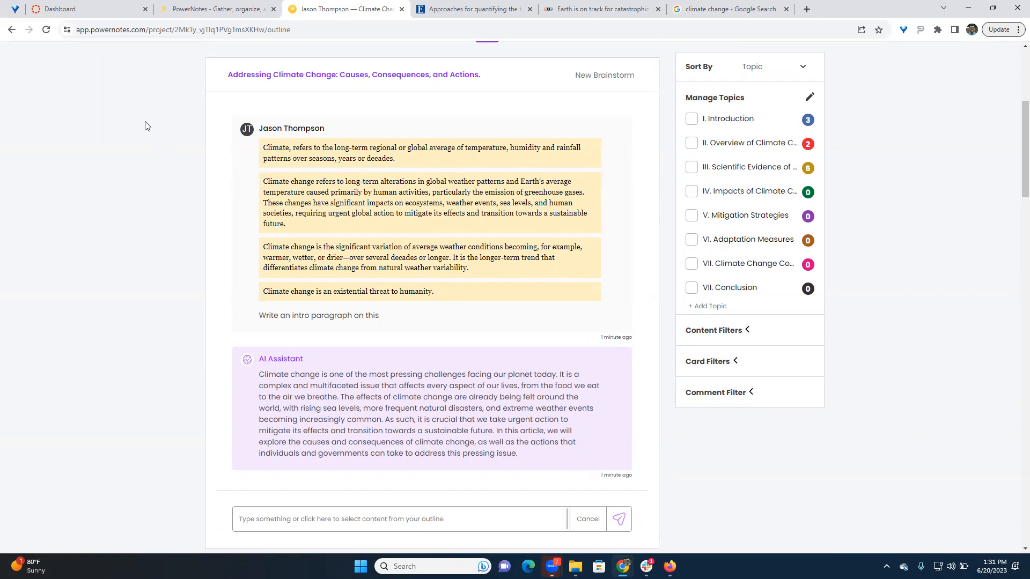
{"action": "left_click", "coordinate": [195, 8]}
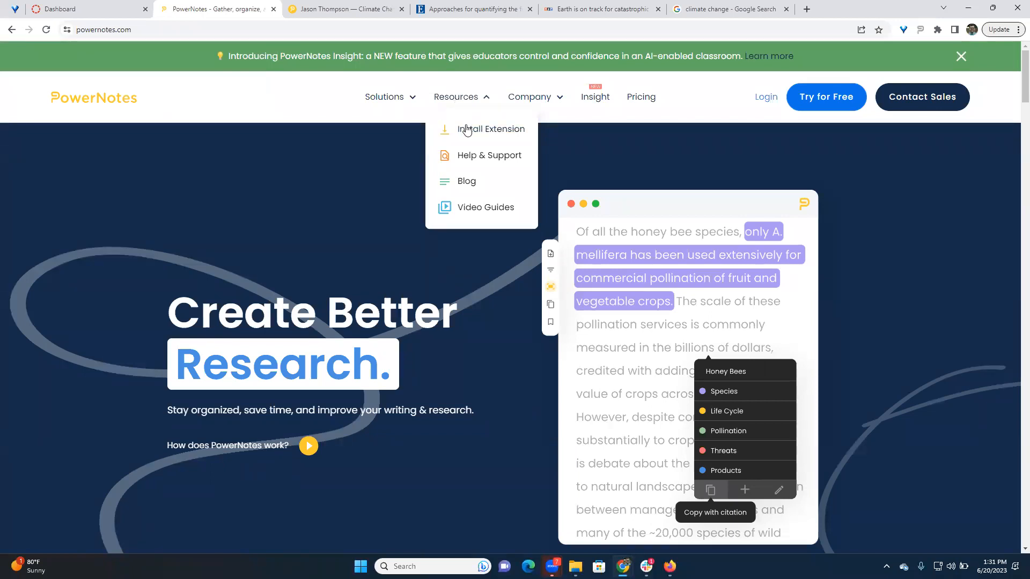
{"action": "left_click", "coordinate": [473, 161]}
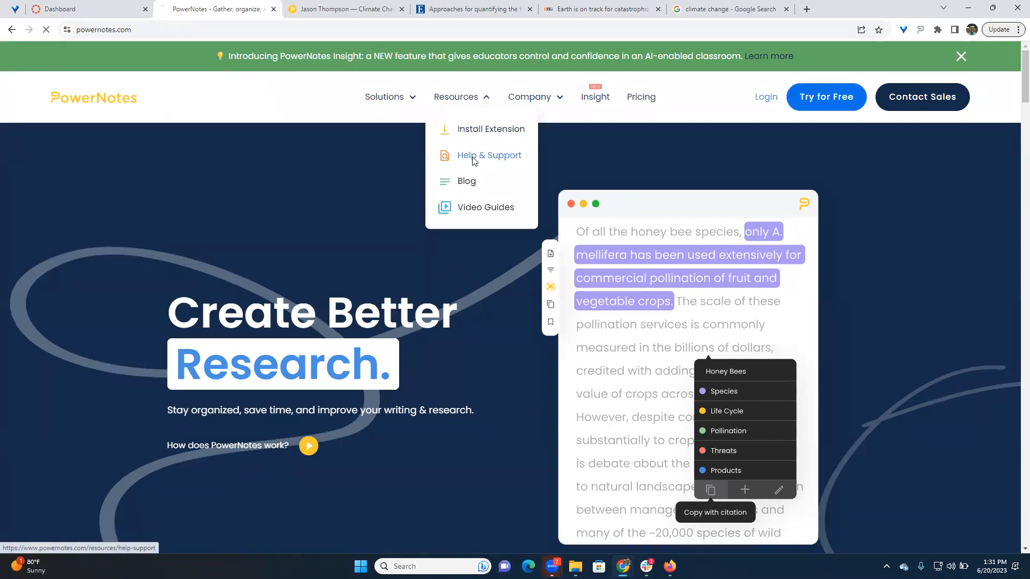
{"action": "scroll", "coordinate": [588, 387], "scroll_direction": "down", "scroll_amount": 7}
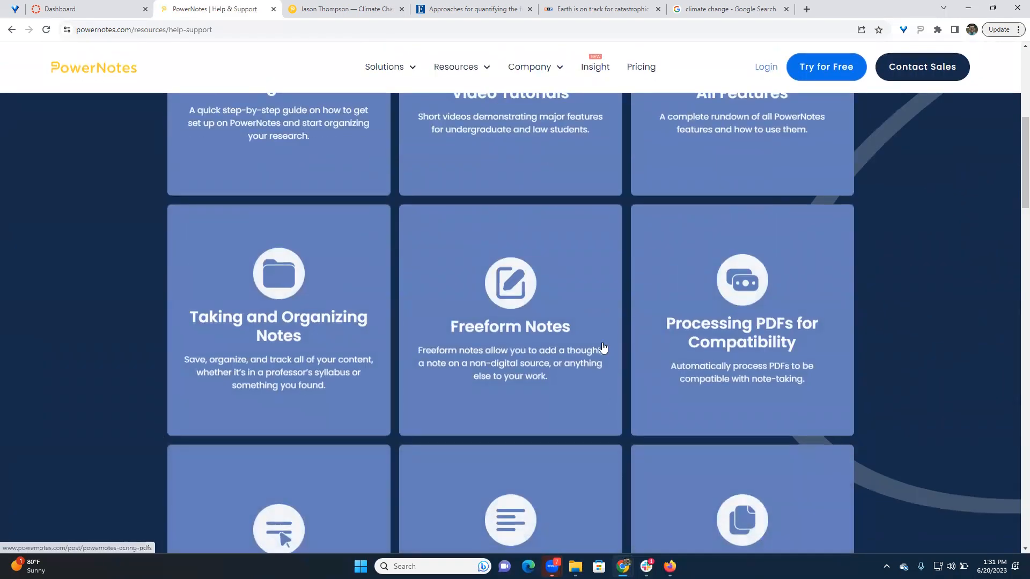
{"action": "scroll", "coordinate": [603, 348], "scroll_direction": "down", "scroll_amount": 5}
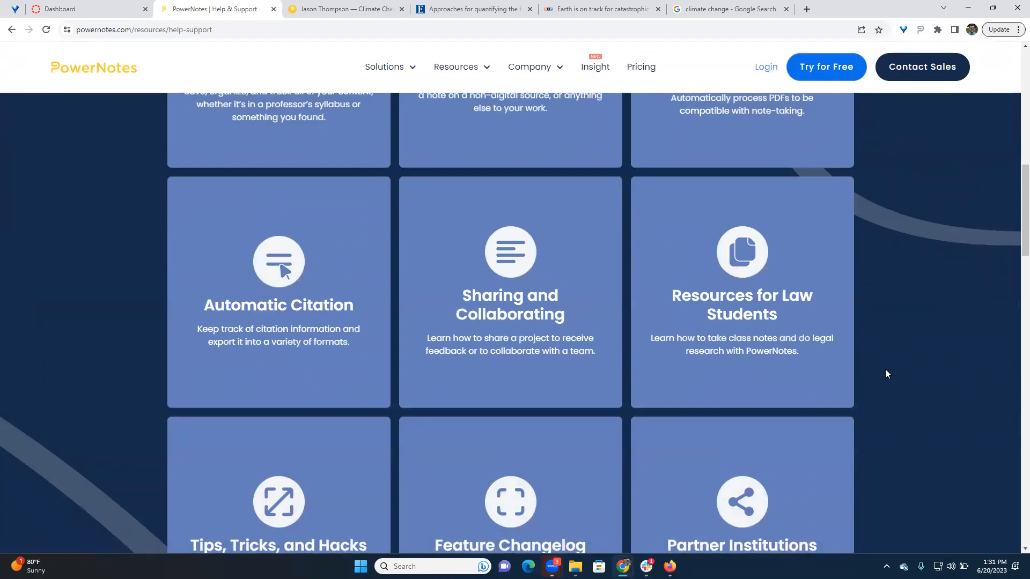
{"action": "scroll", "coordinate": [92, 272], "scroll_direction": "up", "scroll_amount": 10}
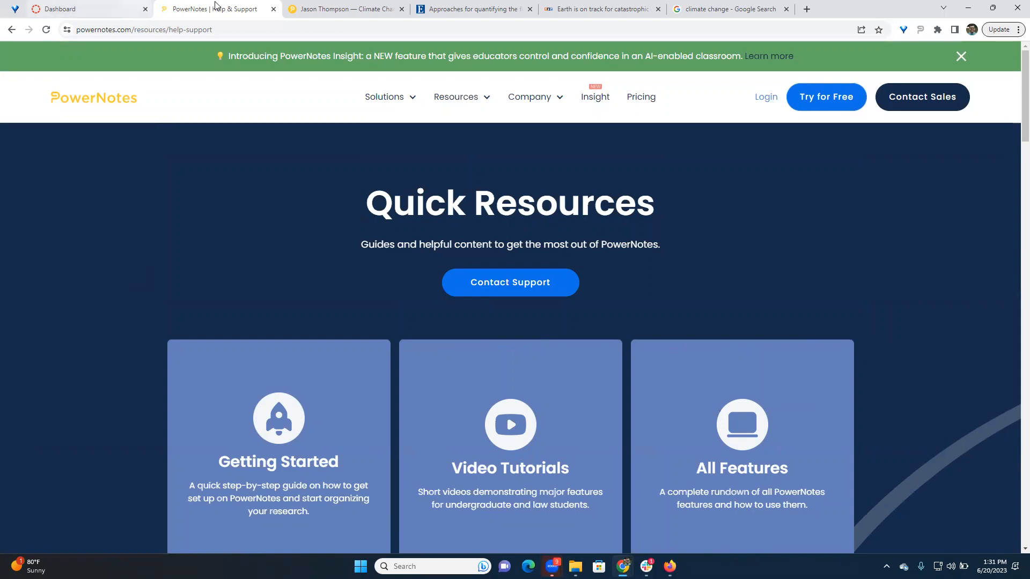
- Return to the student's Climate Change Research Project - Fall 2023 and review its Brainstorm with AI conversation
{"action": "left_click", "coordinate": [332, 11]}
{"action": "scroll", "coordinate": [417, 186], "scroll_direction": "up", "scroll_amount": 4}
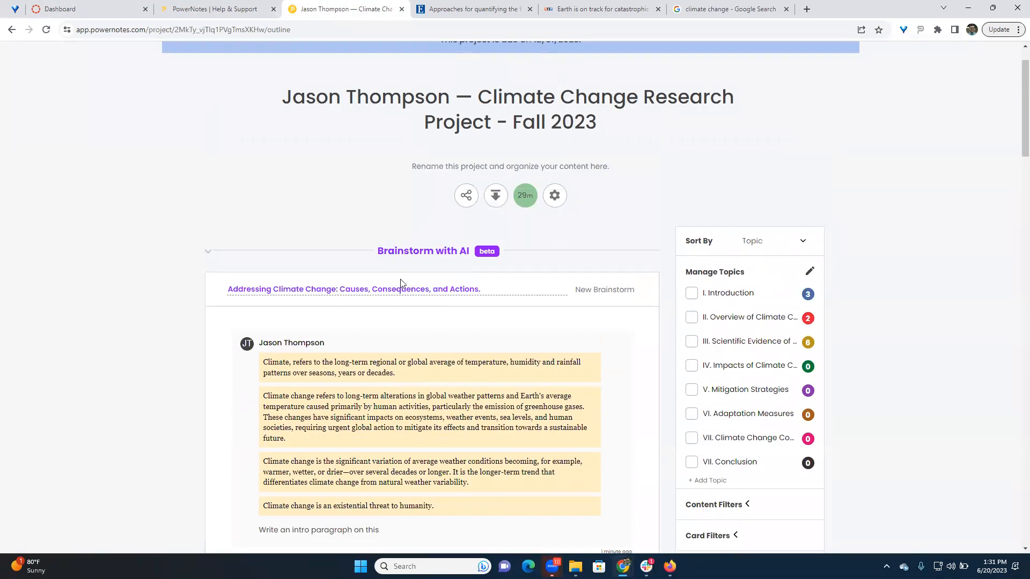
{"action": "scroll", "coordinate": [347, 237], "scroll_direction": "down", "scroll_amount": 1}
{"action": "scroll", "coordinate": [348, 237], "scroll_direction": "down", "scroll_amount": 1}
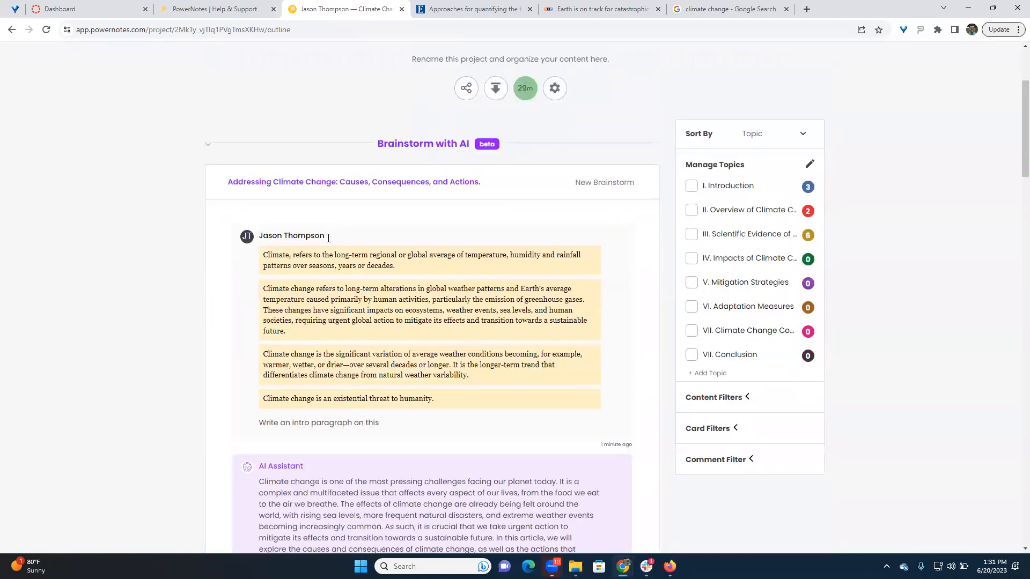
{"action": "scroll", "coordinate": [318, 262], "scroll_direction": "up", "scroll_amount": 3}
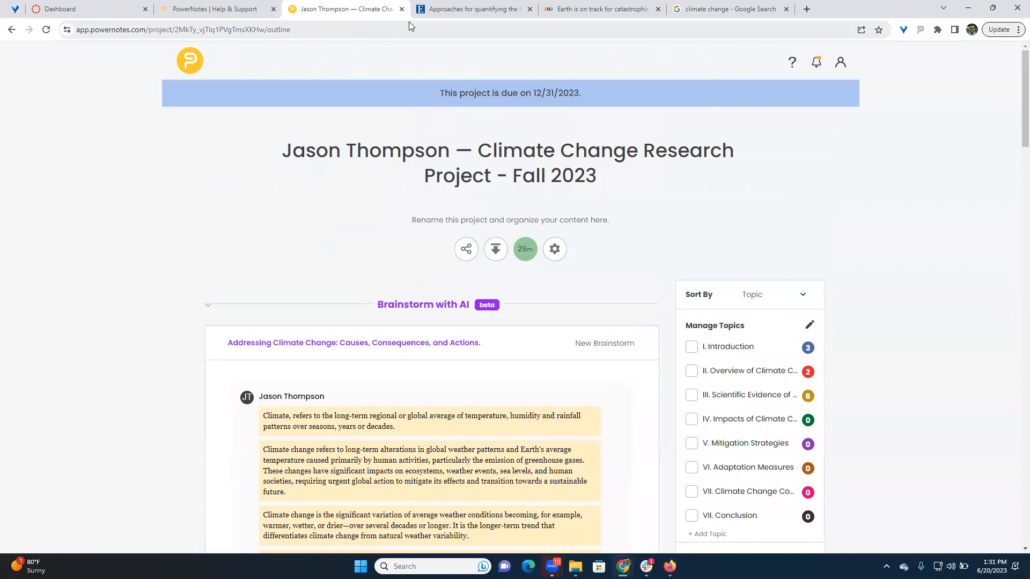
- Switch to the NPR article on the U.N. climate report and show the PowerNotes extension's generated information for it
{"action": "left_click", "coordinate": [584, 10]}
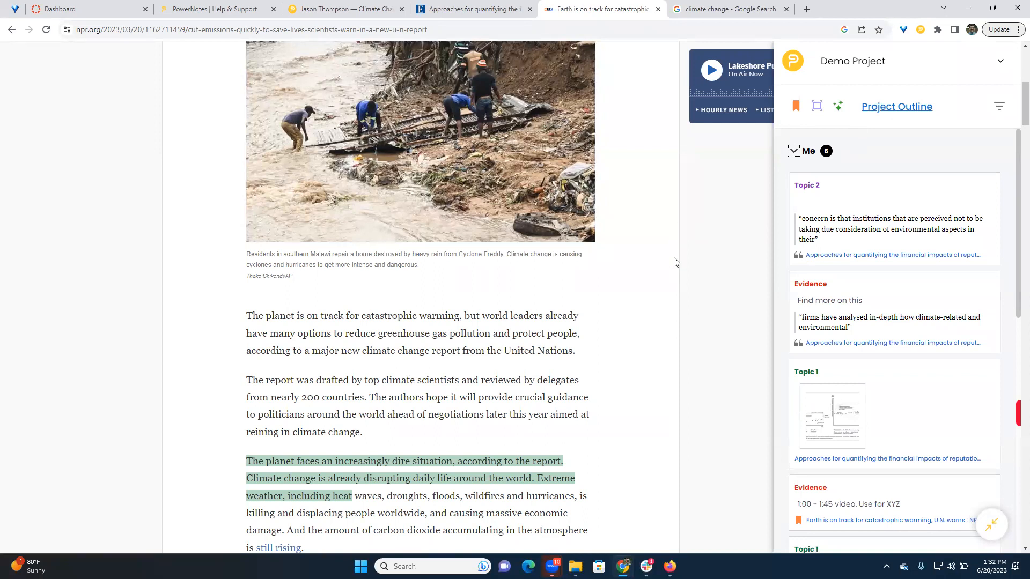
{"action": "scroll", "coordinate": [673, 255], "scroll_direction": "up", "scroll_amount": 5}
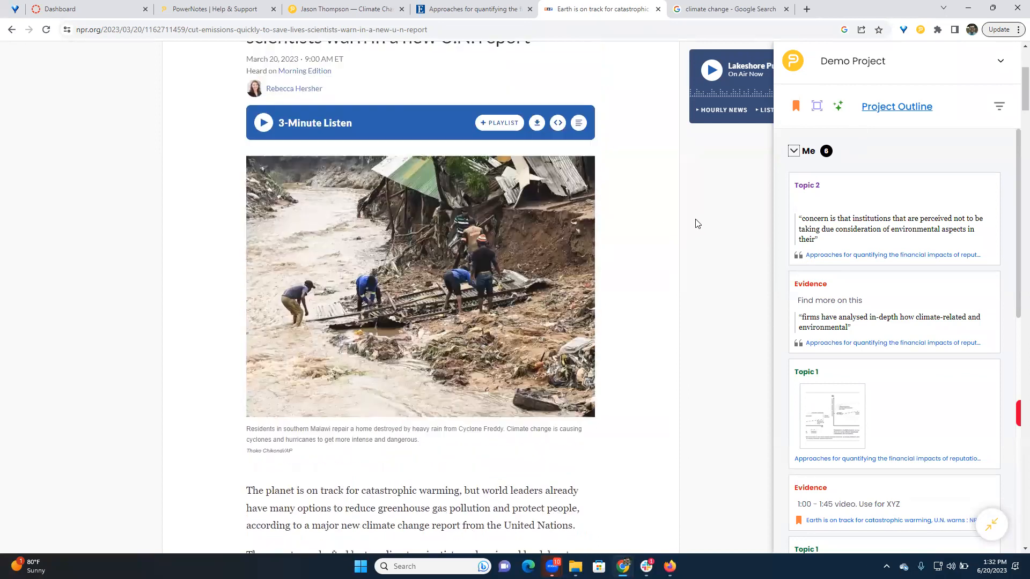
{"action": "scroll", "coordinate": [689, 214], "scroll_direction": "up", "scroll_amount": 1}
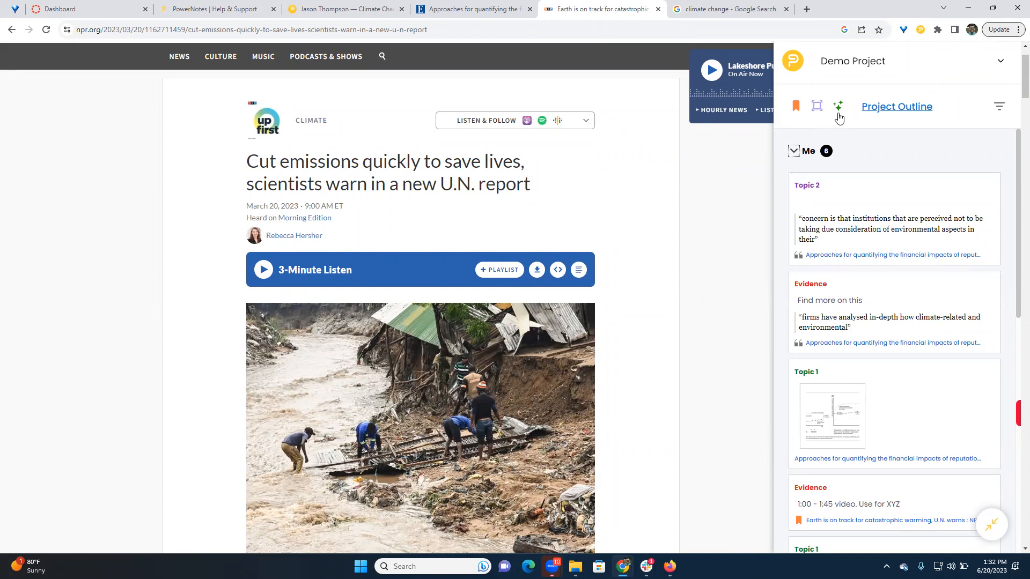
{"action": "scroll", "coordinate": [739, 174], "scroll_direction": "down", "scroll_amount": 1}
{"action": "scroll", "coordinate": [739, 174], "scroll_direction": "down", "scroll_amount": 4}
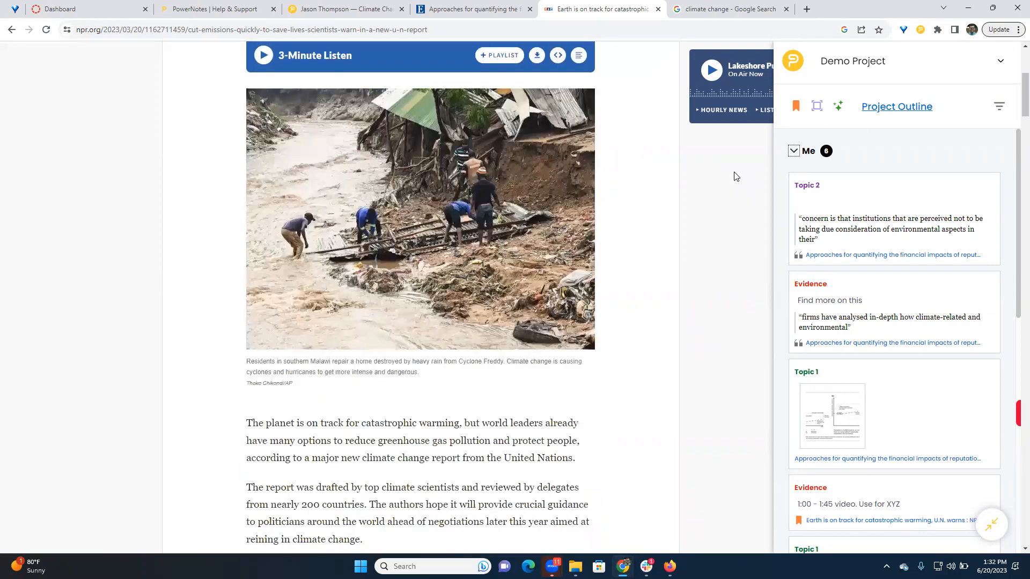
{"action": "scroll", "coordinate": [740, 172], "scroll_direction": "up", "scroll_amount": 6}
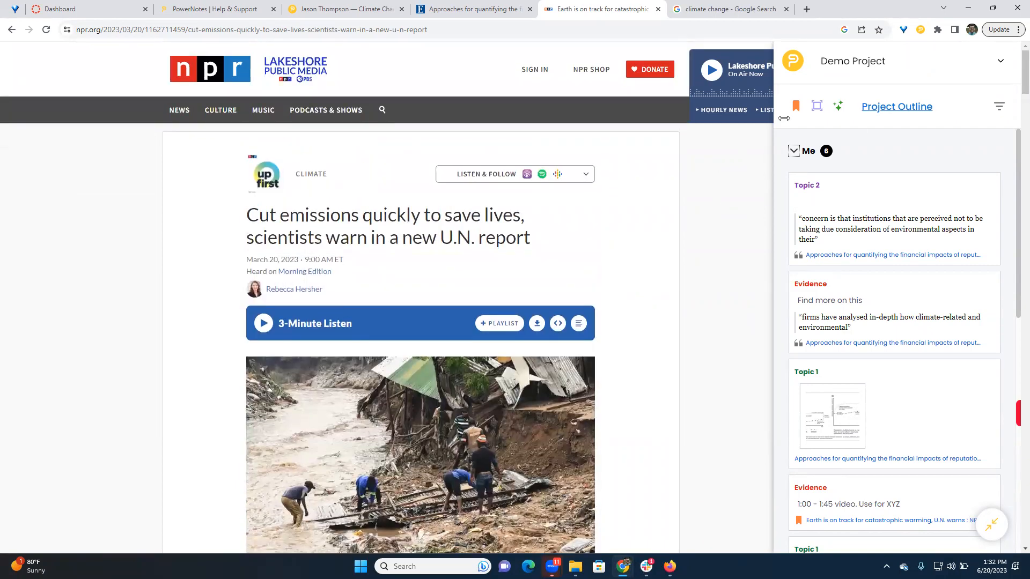
{"action": "left_click", "coordinate": [839, 107]}
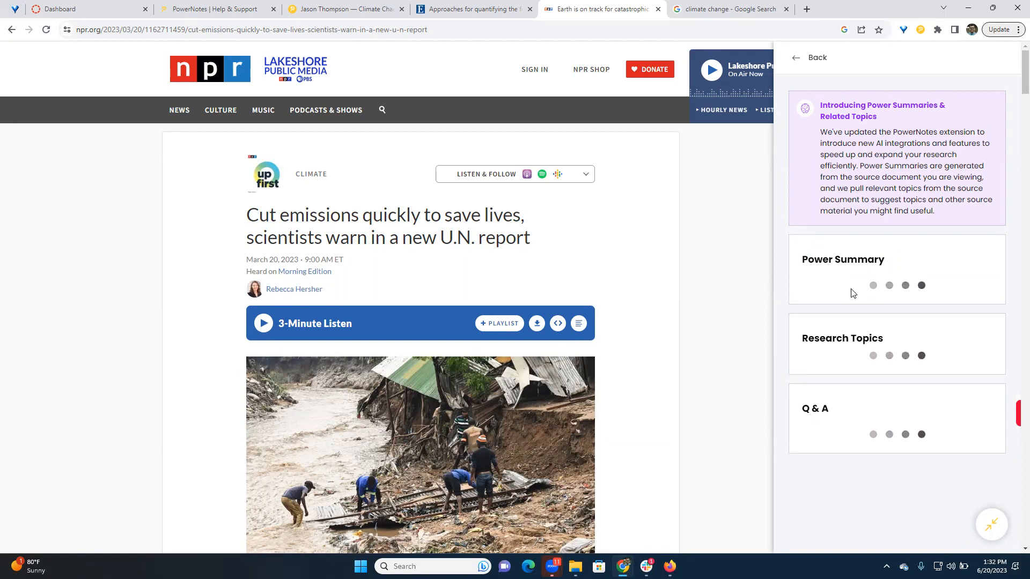
- Examine the generated Power Summary alongside the NPR article, dismissing the newsletter sign-up prompt
{"action": "scroll", "coordinate": [864, 303], "scroll_direction": "down", "scroll_amount": 3}
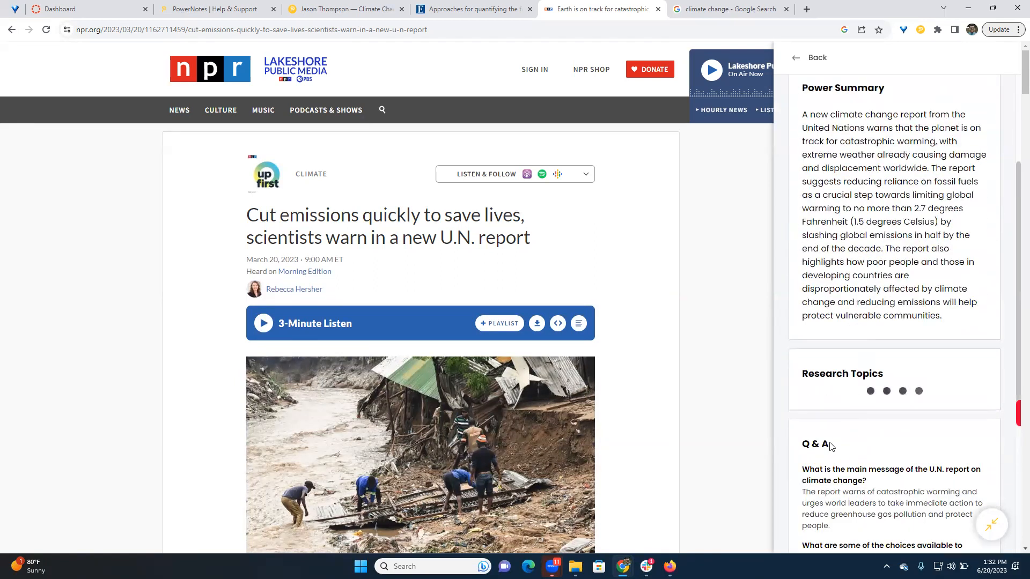
{"action": "scroll", "coordinate": [826, 453], "scroll_direction": "down", "scroll_amount": 2}
{"action": "scroll", "coordinate": [838, 365], "scroll_direction": "up", "scroll_amount": 5}
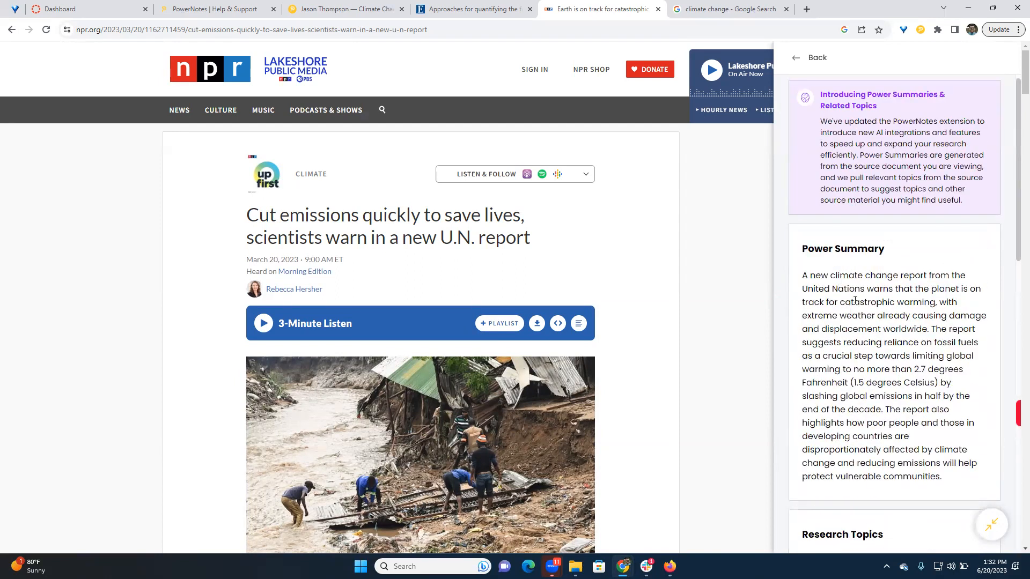
{"action": "scroll", "coordinate": [855, 300], "scroll_direction": "down", "scroll_amount": 1}
{"action": "scroll", "coordinate": [590, 302], "scroll_direction": "down", "scroll_amount": 10}
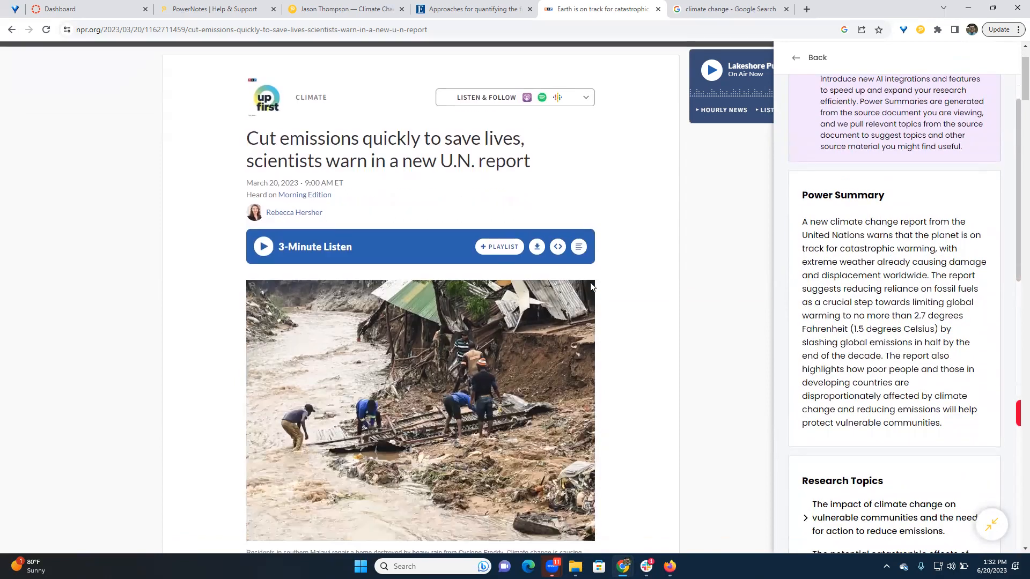
{"action": "scroll", "coordinate": [577, 306], "scroll_direction": "down", "scroll_amount": 11}
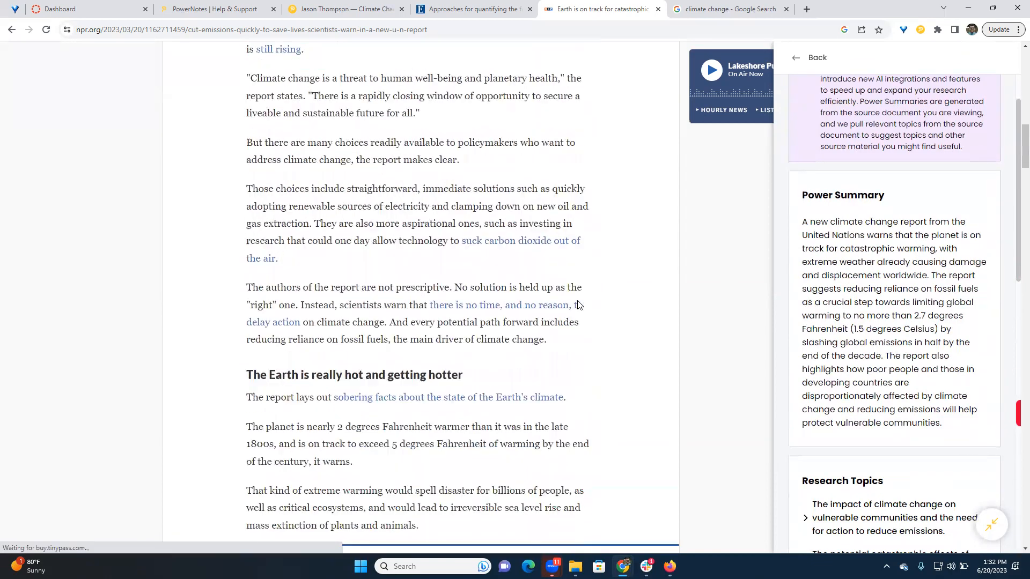
{"action": "scroll", "coordinate": [525, 244], "scroll_direction": "up", "scroll_amount": 7}
{"action": "scroll", "coordinate": [526, 244], "scroll_direction": "up", "scroll_amount": 15}
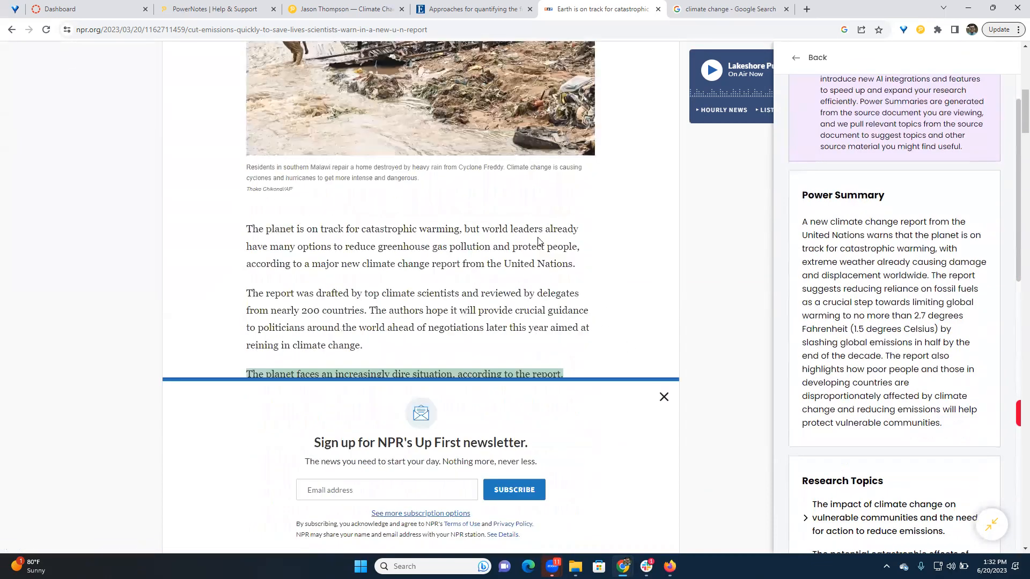
{"action": "left_click", "coordinate": [664, 397]}
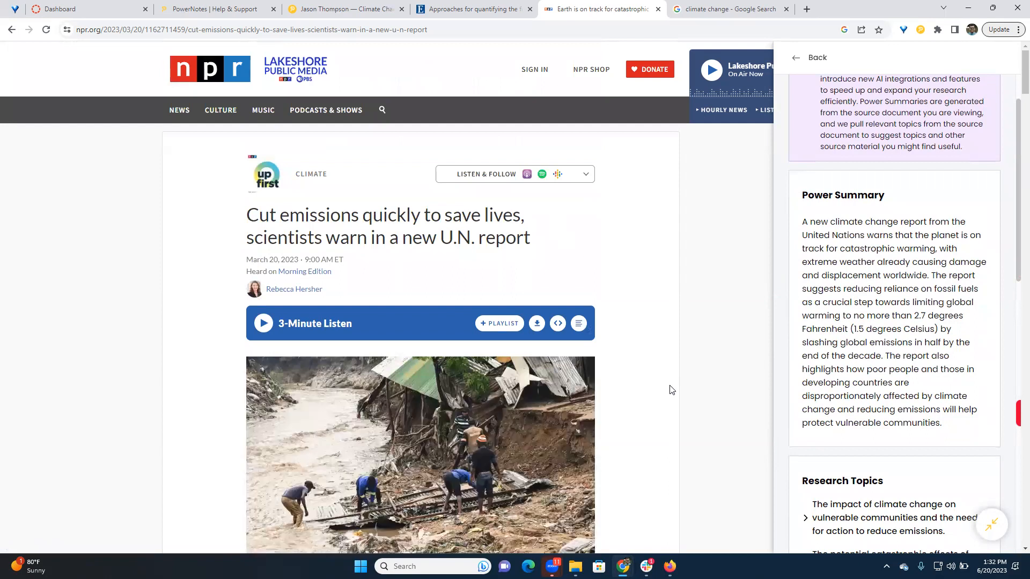
{"action": "scroll", "coordinate": [634, 314], "scroll_direction": "down", "scroll_amount": 2}
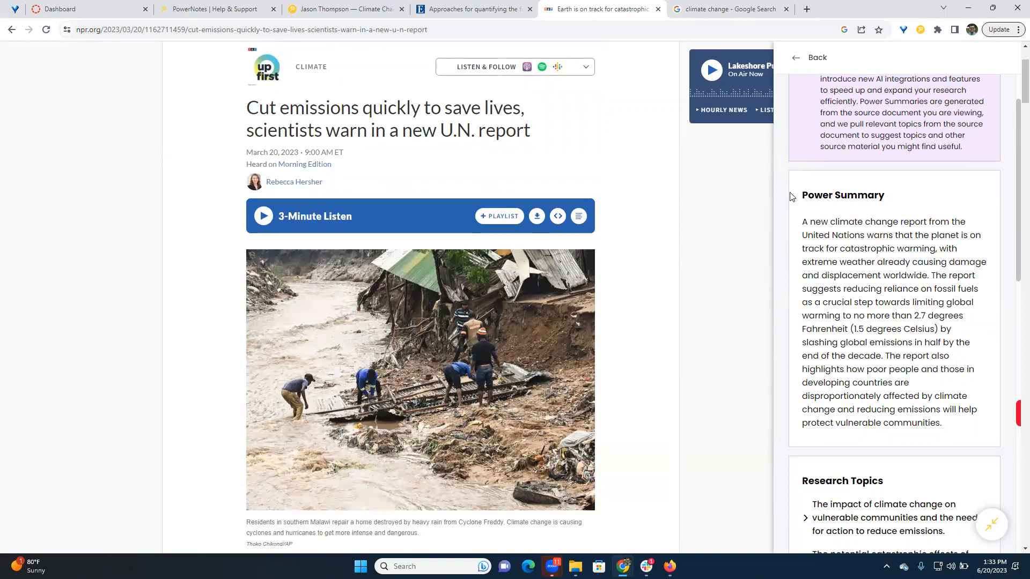
- Expand the research topic on climate change's impact on vulnerable communities, examine its suggested sources and collapse it again
{"action": "scroll", "coordinate": [826, 229], "scroll_direction": "down", "scroll_amount": 6}
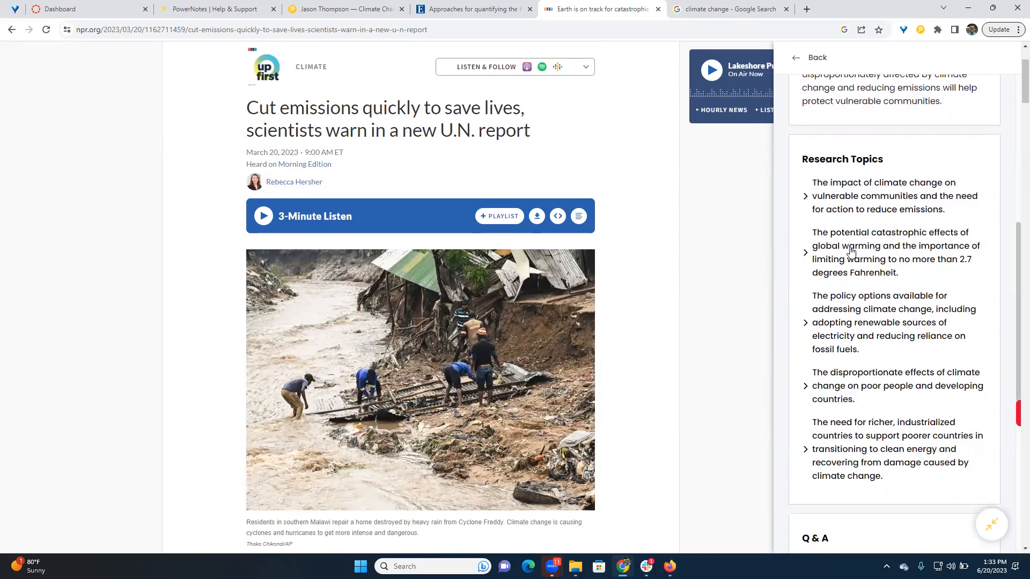
{"action": "scroll", "coordinate": [750, 354], "scroll_direction": "down", "scroll_amount": 2}
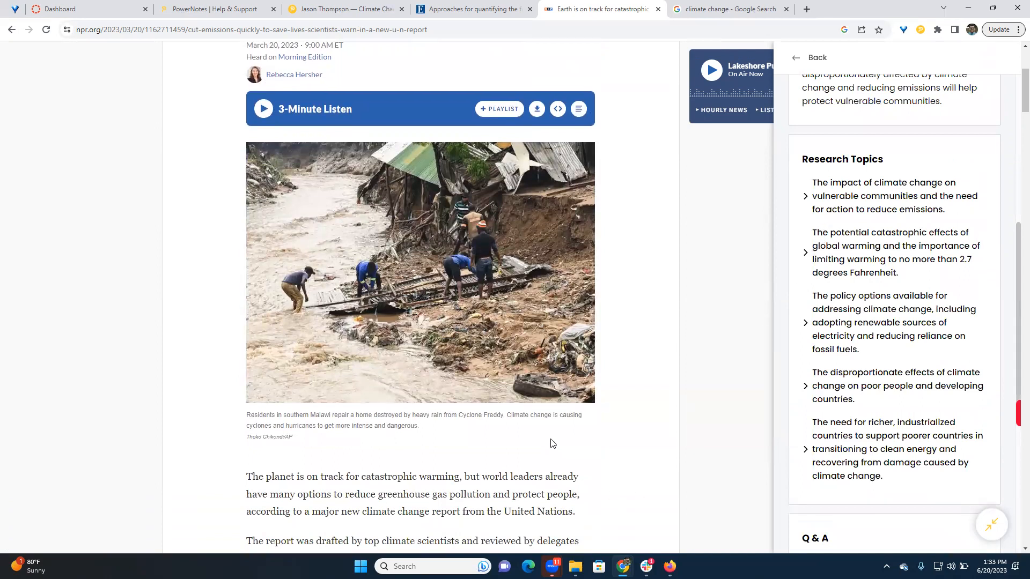
{"action": "scroll", "coordinate": [549, 444], "scroll_direction": "down", "scroll_amount": 1}
{"action": "scroll", "coordinate": [717, 322], "scroll_direction": "down", "scroll_amount": 2}
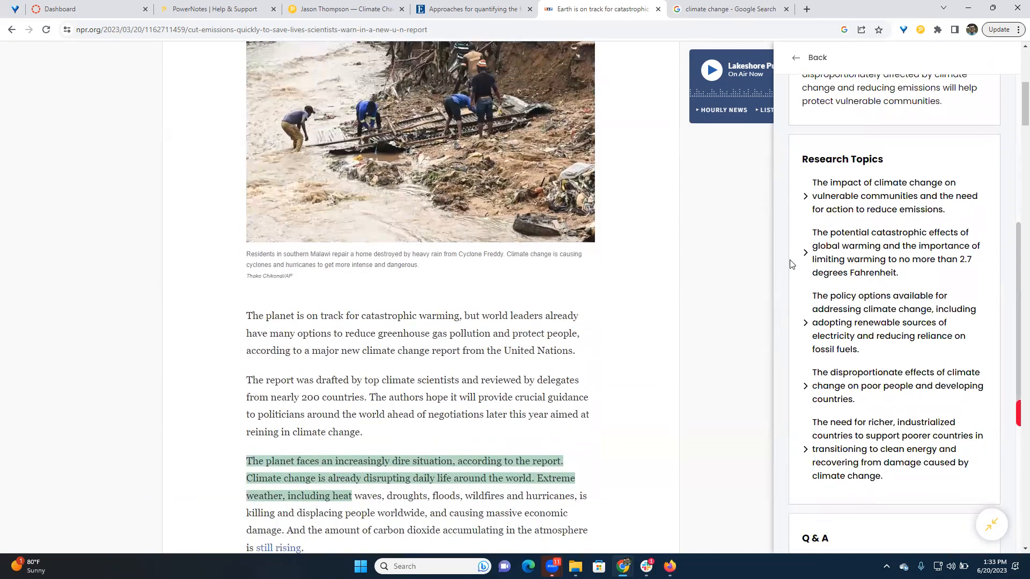
{"action": "left_click", "coordinate": [805, 203]}
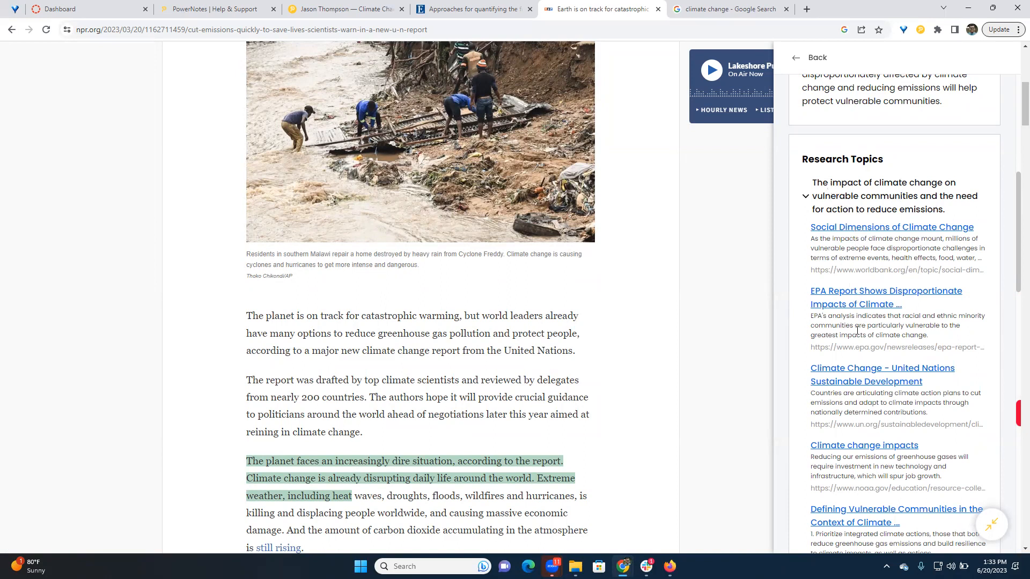
{"action": "scroll", "coordinate": [858, 330], "scroll_direction": "down", "scroll_amount": 1}
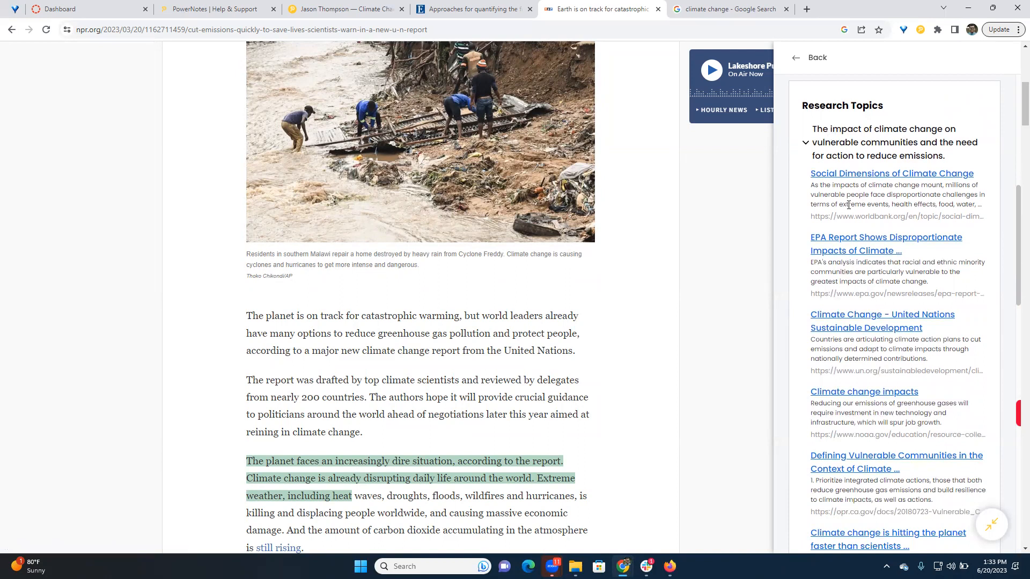
{"action": "scroll", "coordinate": [862, 166], "scroll_direction": "down", "scroll_amount": 1}
{"action": "scroll", "coordinate": [896, 91], "scroll_direction": "up", "scroll_amount": 1}
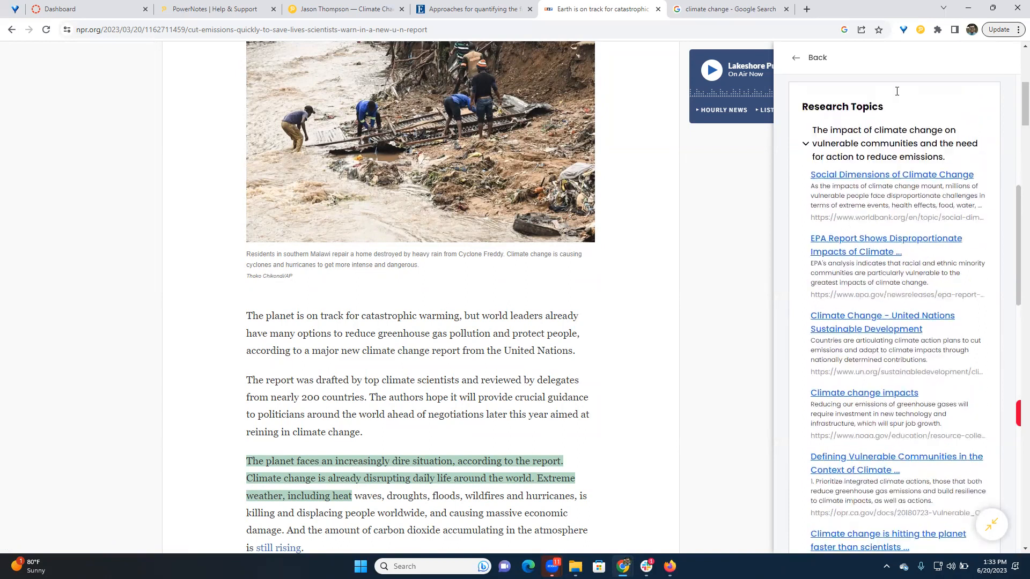
{"action": "scroll", "coordinate": [897, 91], "scroll_direction": "up", "scroll_amount": 1}
{"action": "scroll", "coordinate": [907, 262], "scroll_direction": "down", "scroll_amount": 2}
{"action": "scroll", "coordinate": [907, 263], "scroll_direction": "down", "scroll_amount": 3}
{"action": "scroll", "coordinate": [858, 300], "scroll_direction": "up", "scroll_amount": 9}
{"action": "left_click", "coordinate": [807, 354]}
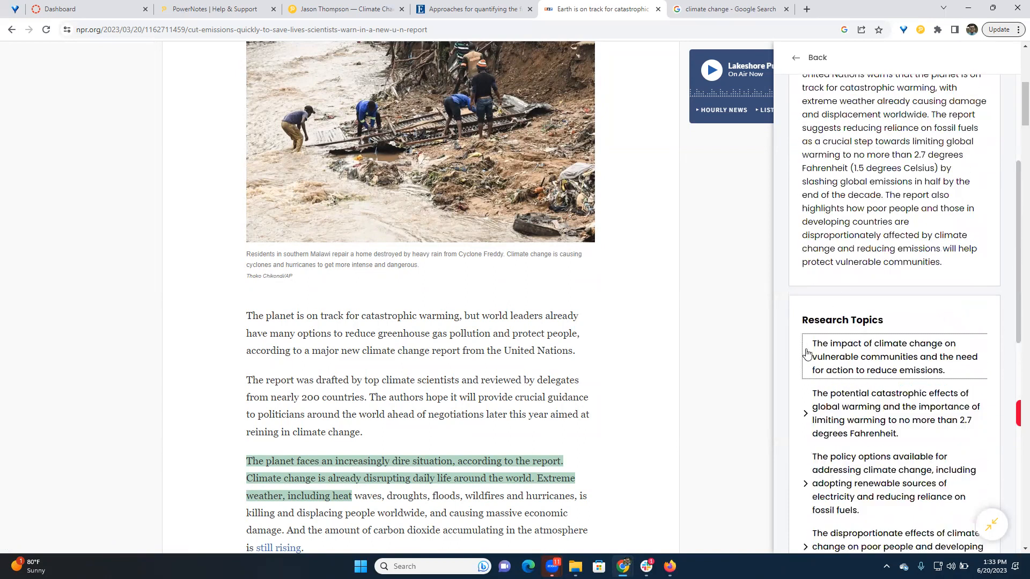
- Ask "What is my favorite color?" in the article's Q & A section and read the answer
{"action": "scroll", "coordinate": [847, 271], "scroll_direction": "down", "scroll_amount": 9}
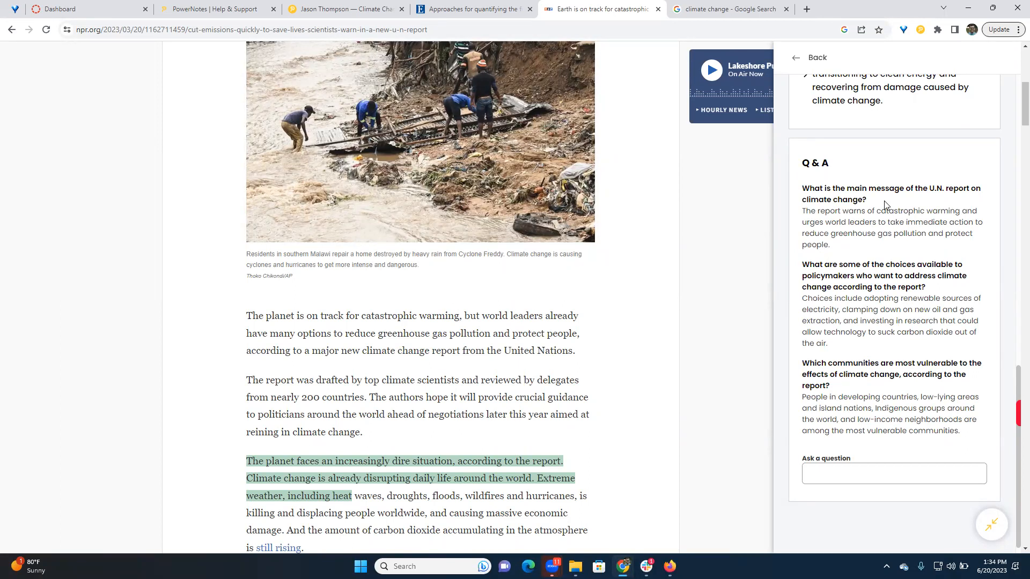
{"action": "left_click", "coordinate": [838, 470]}
{"action": "type", "text": "What is my favorite color?"}
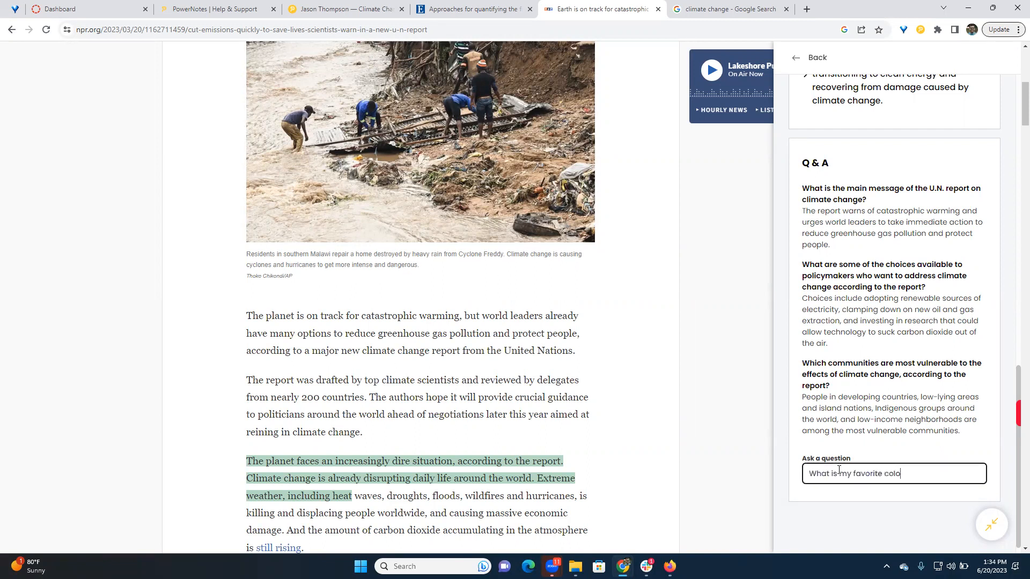
{"action": "key", "text": "Return"}
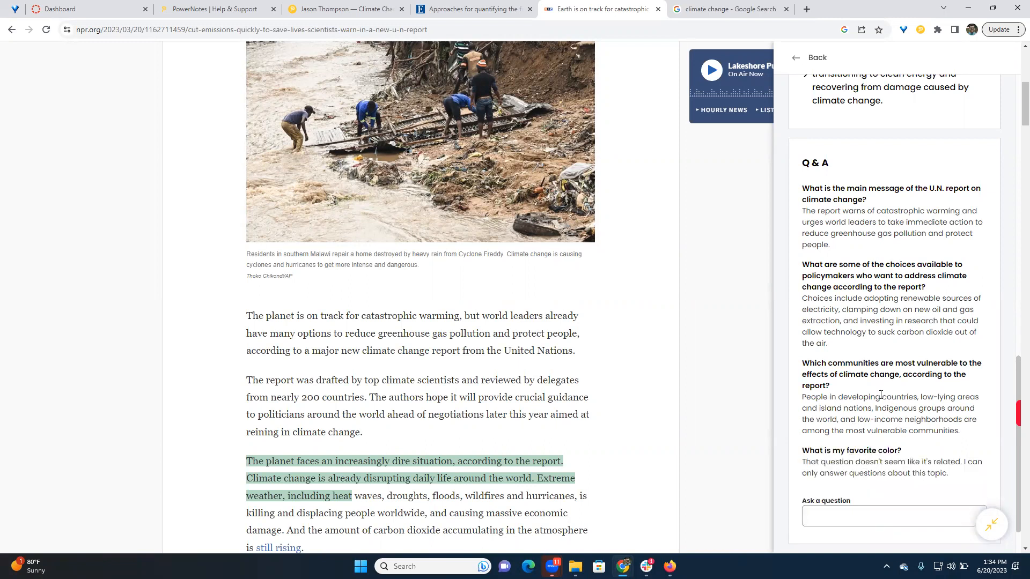
{"action": "scroll", "coordinate": [880, 395], "scroll_direction": "down", "scroll_amount": 1}
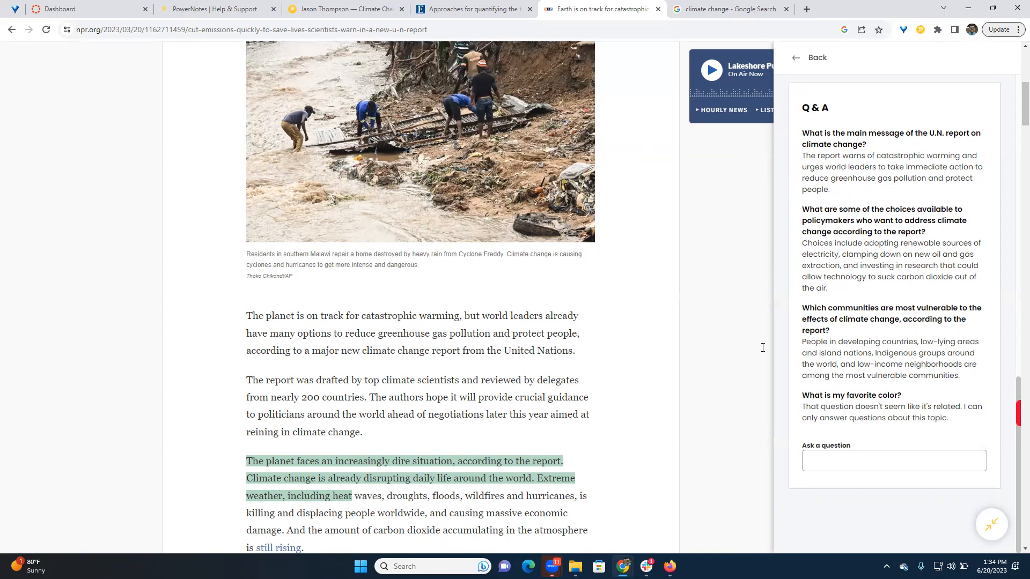
- Look through the NPR article's text alongside its generated Power Summary, Research Topics and Q & A
{"action": "scroll", "coordinate": [426, 371], "scroll_direction": "down", "scroll_amount": 6}
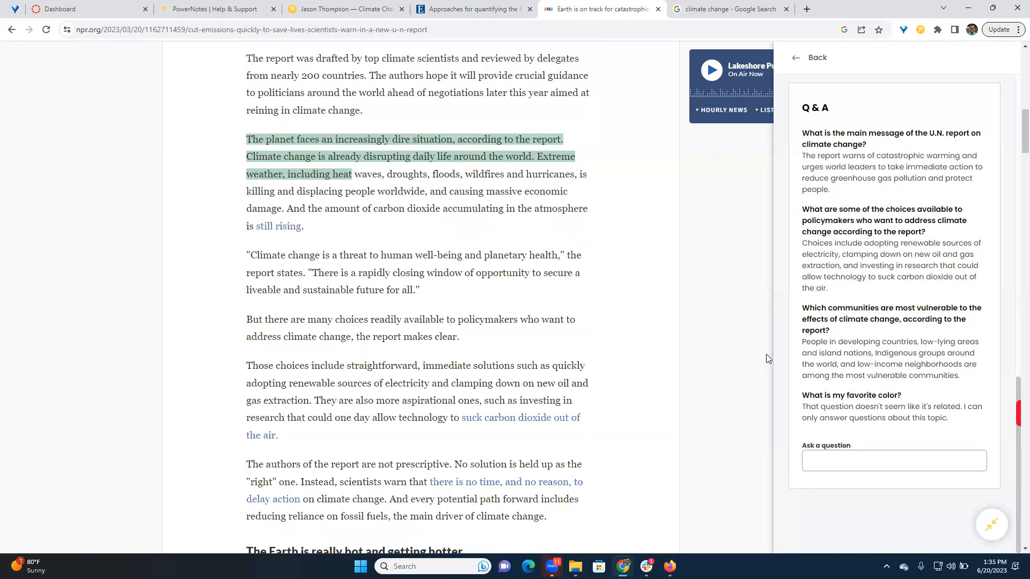
{"action": "scroll", "coordinate": [858, 271], "scroll_direction": "up", "scroll_amount": 1}
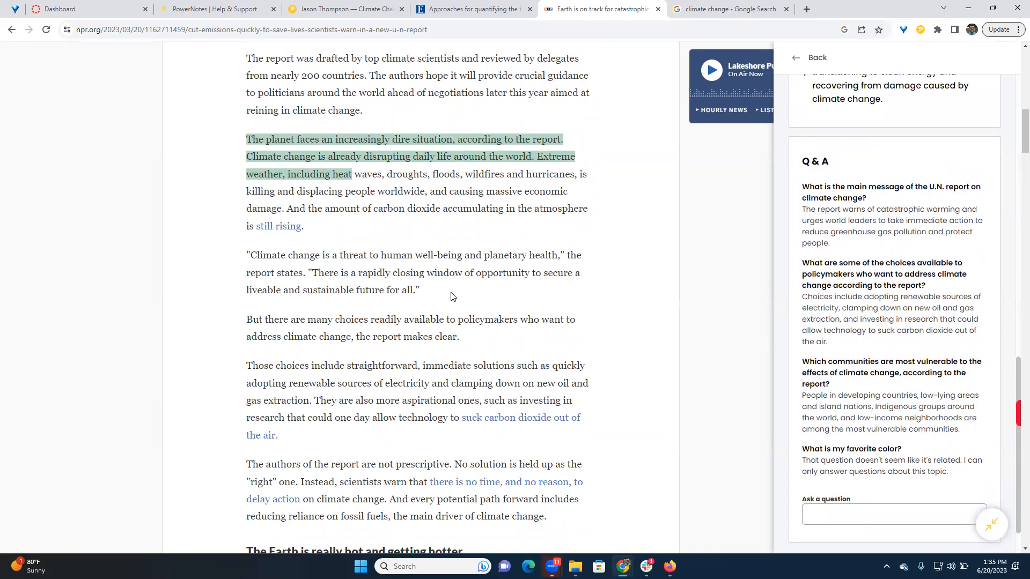
{"action": "scroll", "coordinate": [403, 298], "scroll_direction": "down", "scroll_amount": 2}
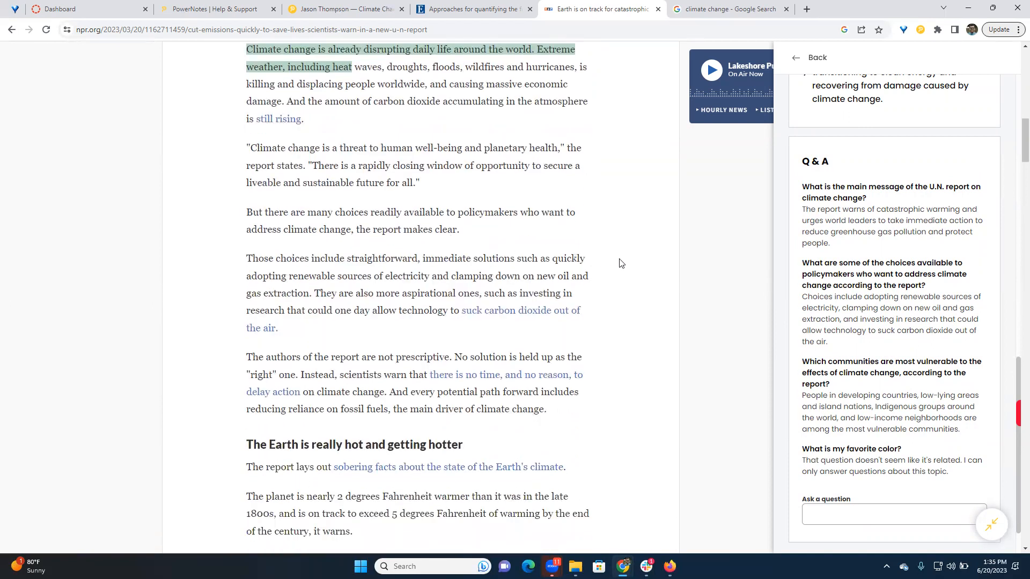
{"action": "scroll", "coordinate": [863, 307], "scroll_direction": "up", "scroll_amount": 10}
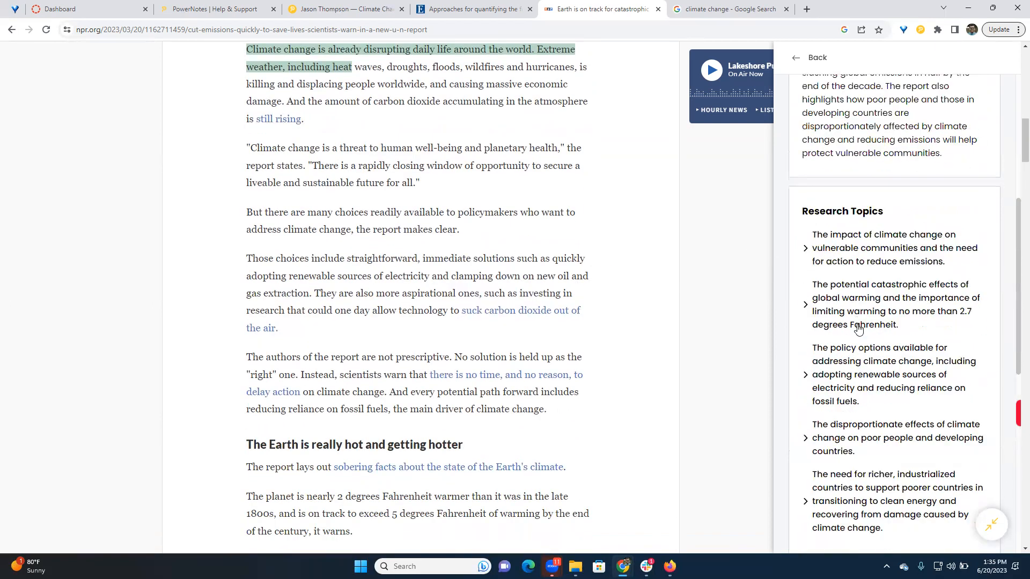
{"action": "scroll", "coordinate": [846, 197], "scroll_direction": "up", "scroll_amount": 1}
{"action": "scroll", "coordinate": [842, 204], "scroll_direction": "down", "scroll_amount": 3}
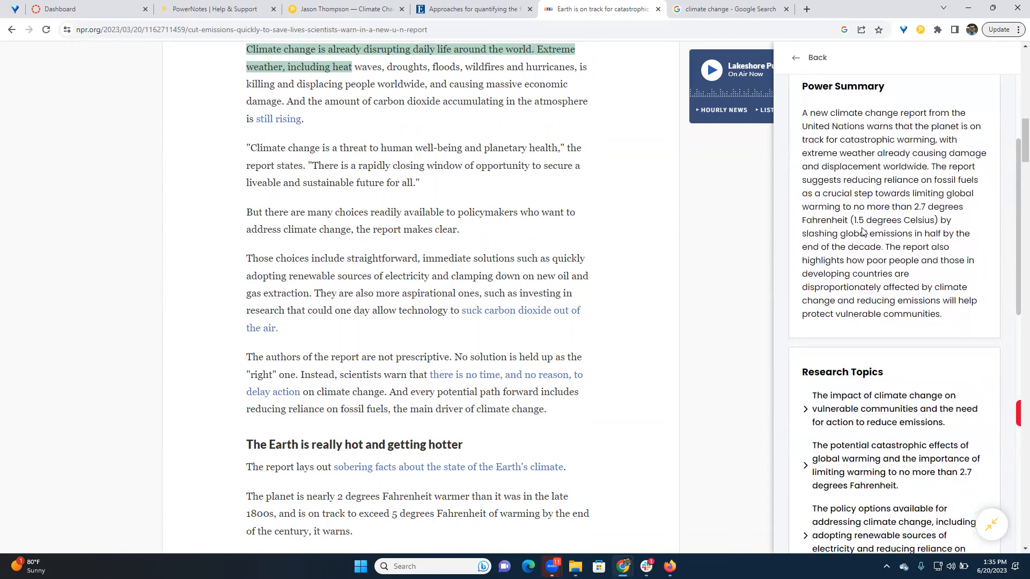
{"action": "scroll", "coordinate": [837, 201], "scroll_direction": "down", "scroll_amount": 4}
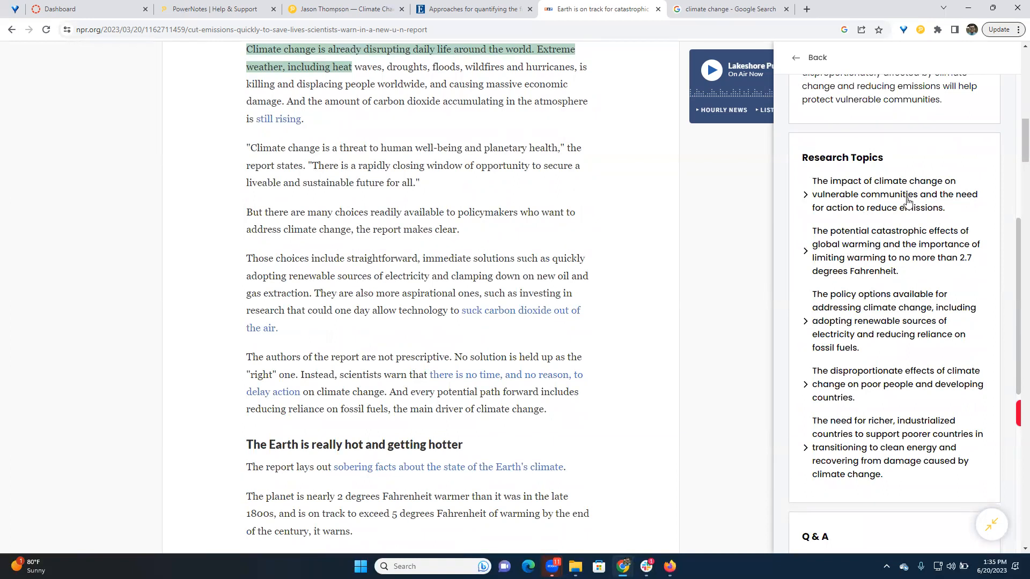
- Leave the generated article information, return to the Demo Project's saved notes, and show the article's lead photo
{"action": "left_click", "coordinate": [795, 60]}
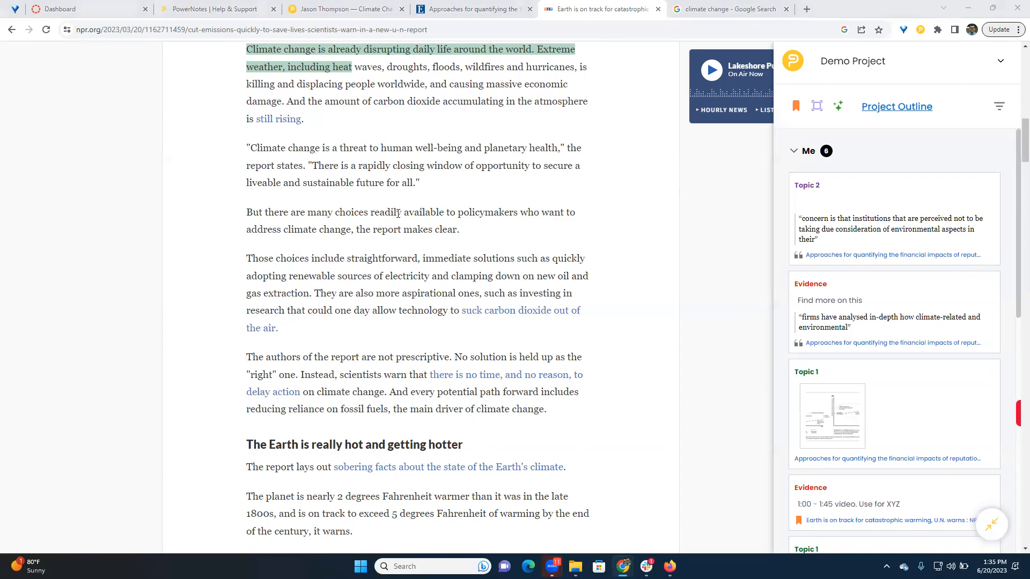
{"action": "scroll", "coordinate": [436, 268], "scroll_direction": "up", "scroll_amount": 10}
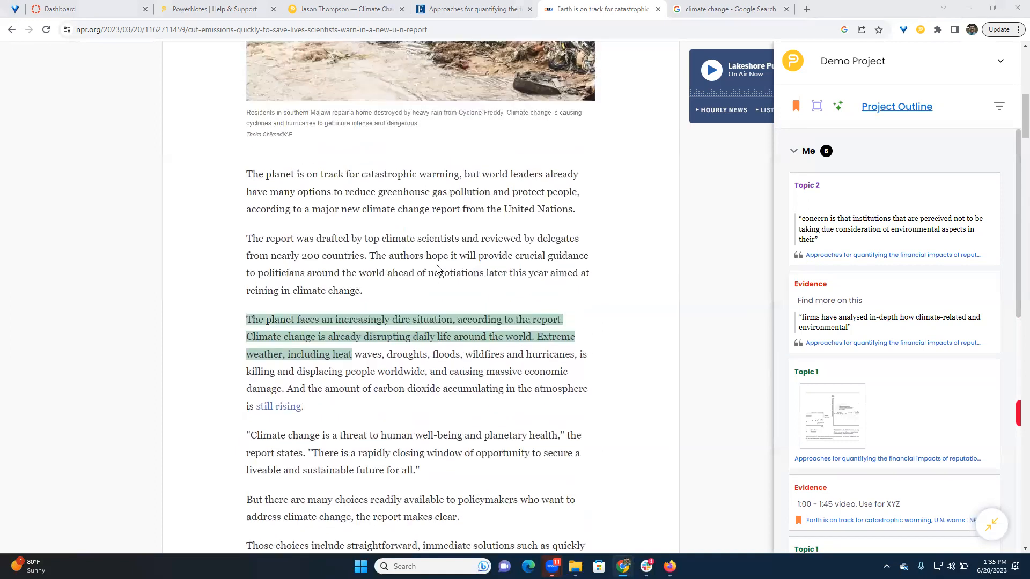
{"action": "scroll", "coordinate": [436, 268], "scroll_direction": "up", "scroll_amount": 1}
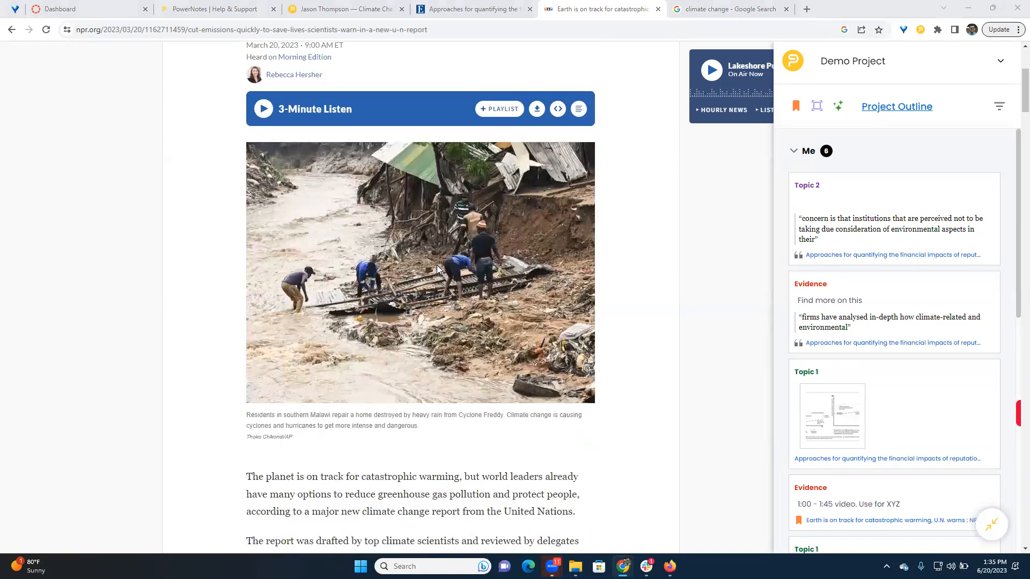